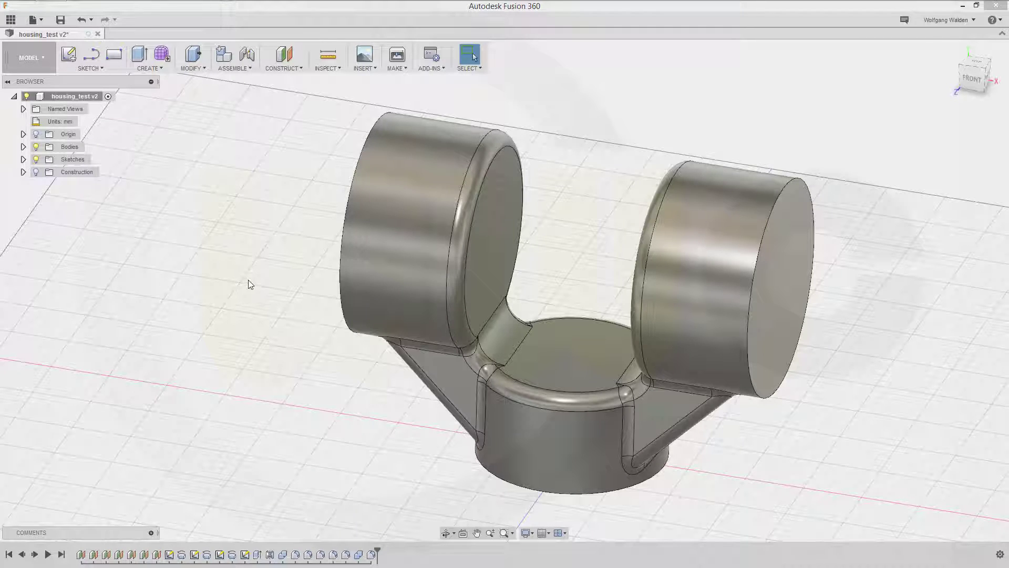
middle_click_drag(377, 374, 390, 390, "shift")
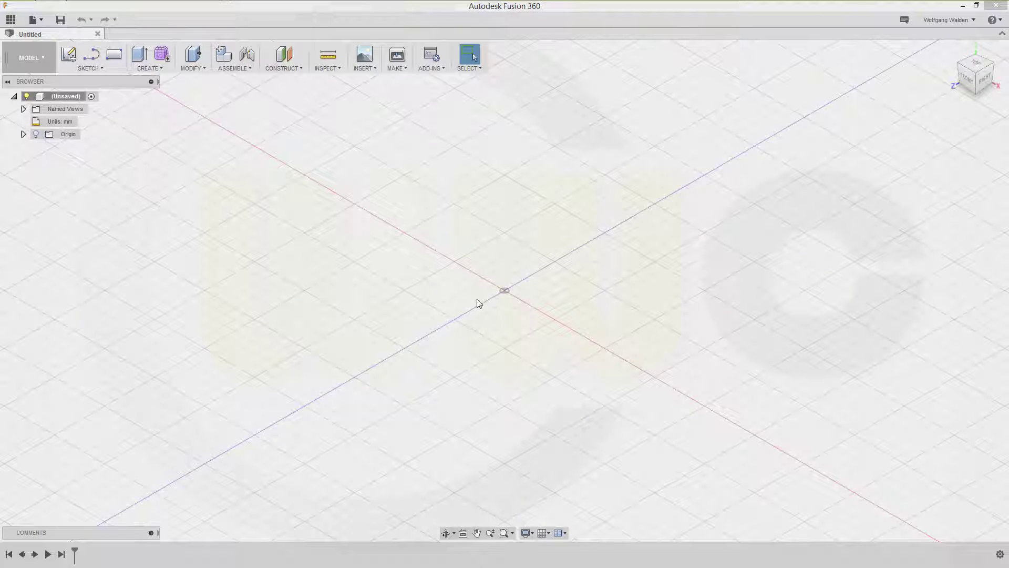
Step: Show the origin geometry and create a construction plane offset from the YZ plane in the positive X direction
left_click(23, 134)
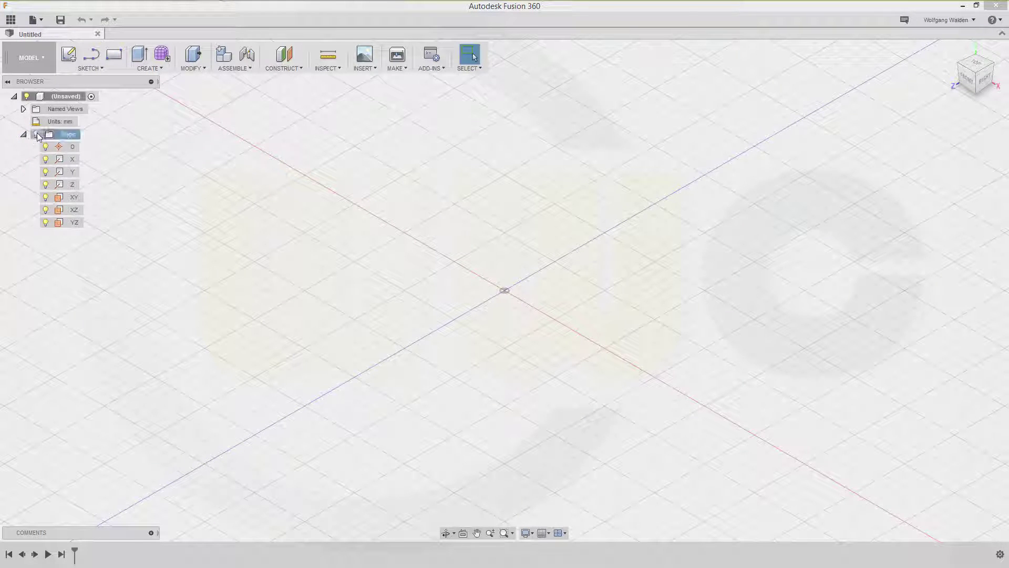
left_click(36, 135)
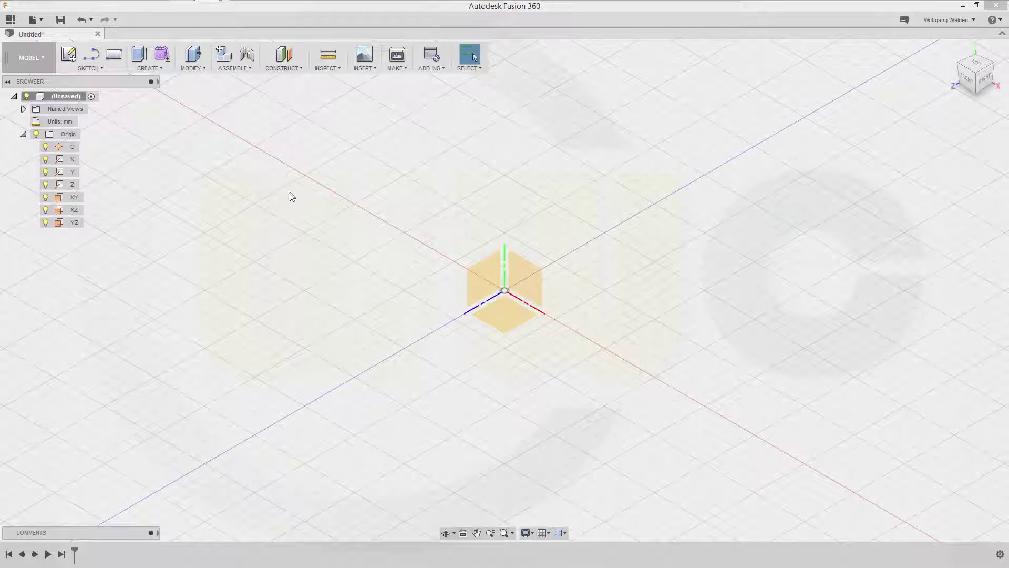
left_click(284, 54)
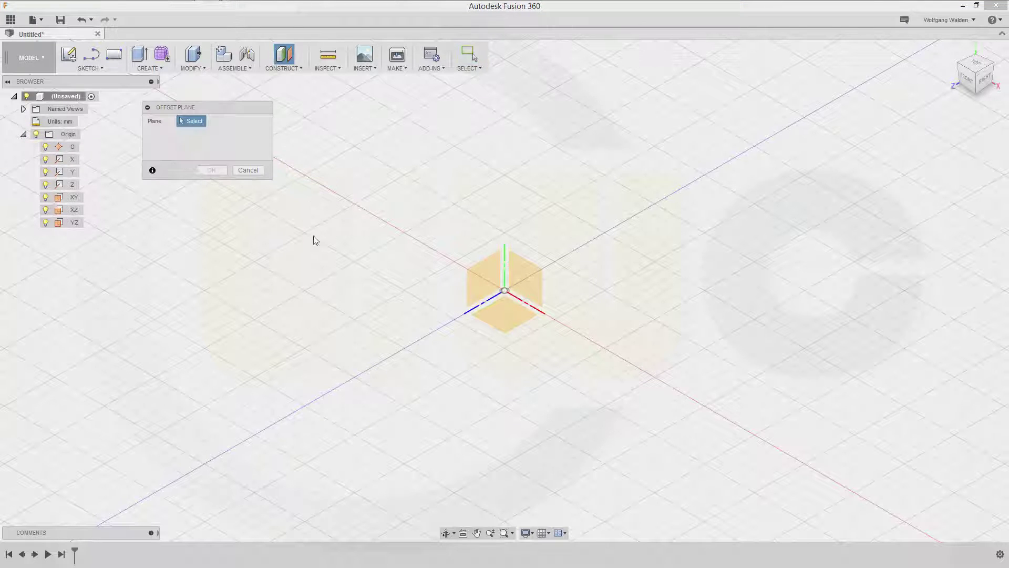
left_click(472, 284)
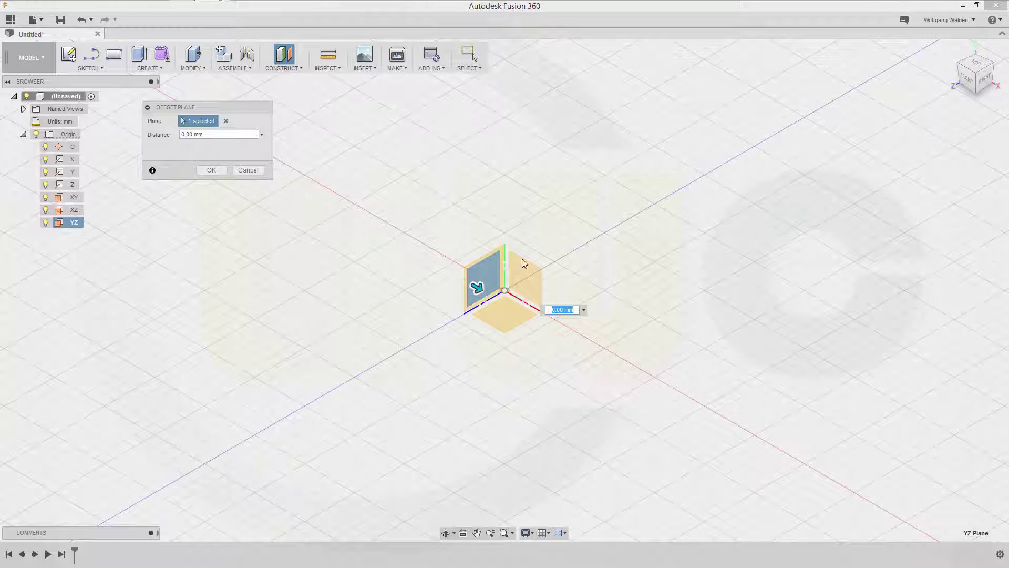
type("10")
key("Return")
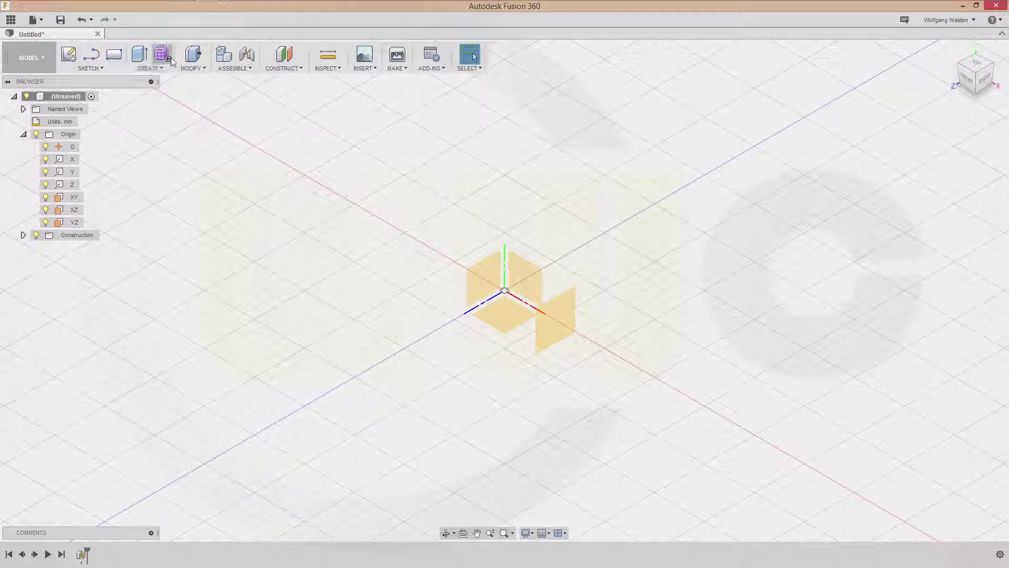
Step: Create a second construction plane offset 88 mm from the YZ plane in the positive X direction
left_click(284, 54)
left_click(481, 276)
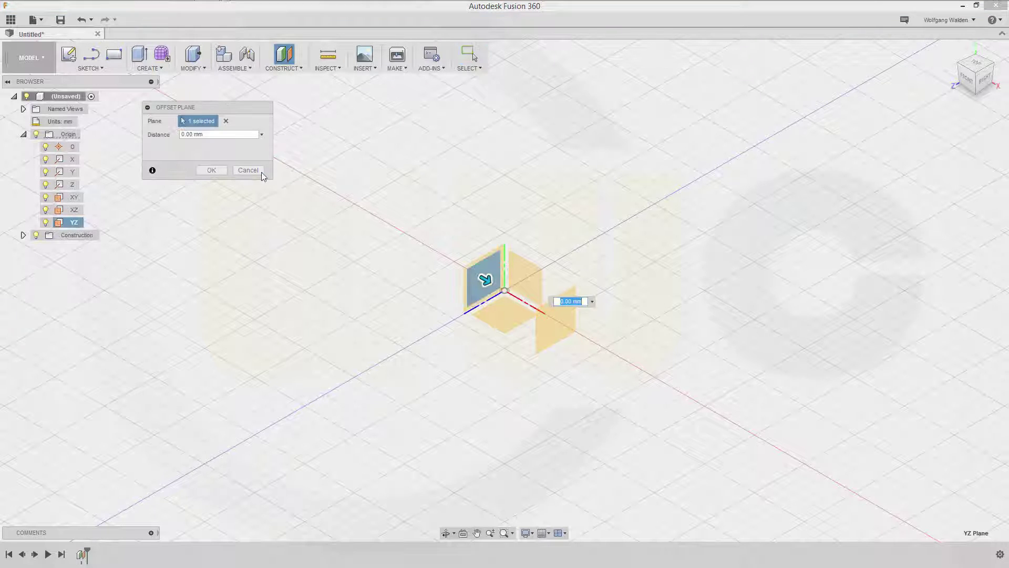
left_click(246, 134)
type("88")
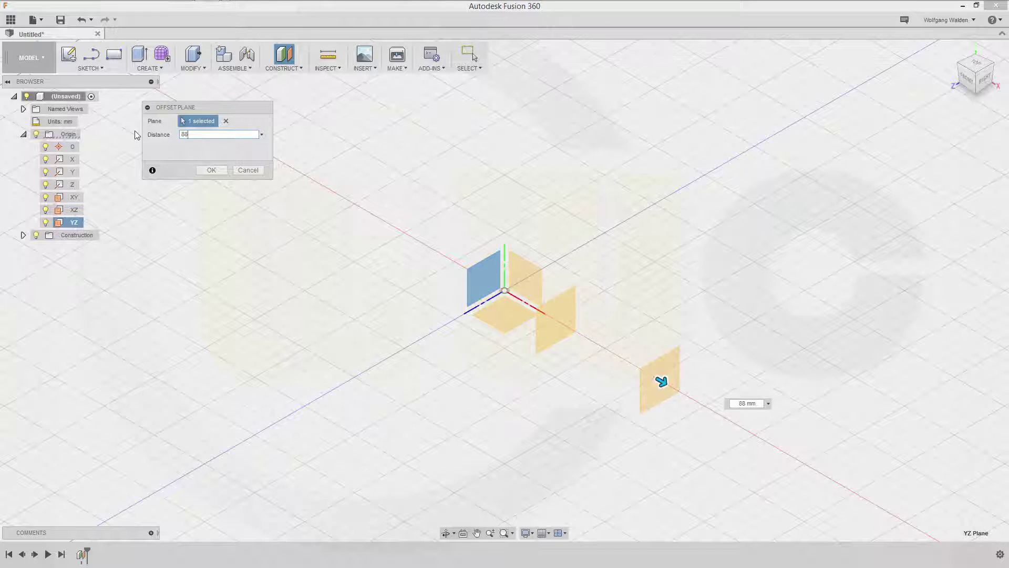
key("Return")
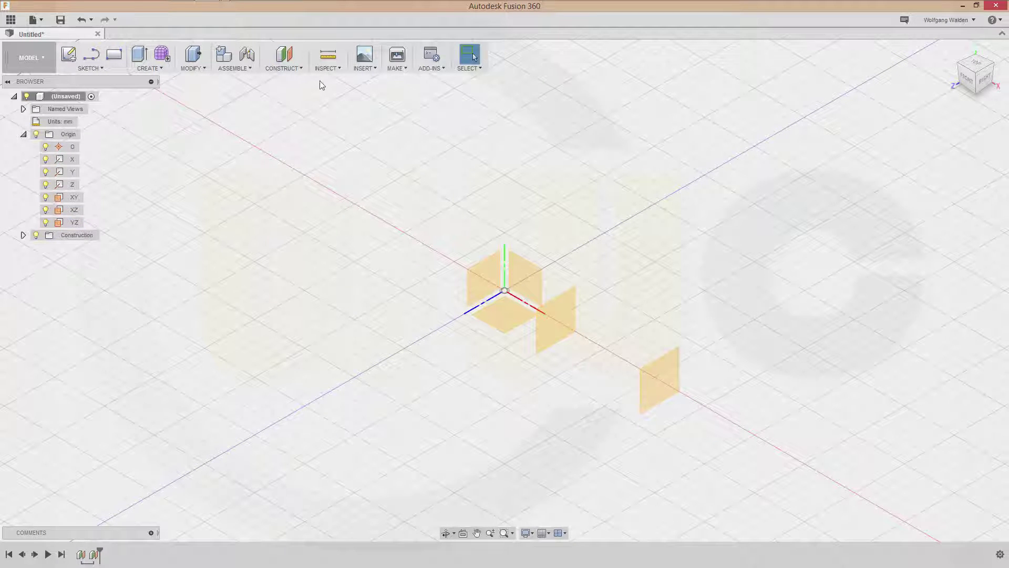
Step: Create a construction plane offset -36 mm from the YZ plane
left_click(289, 58)
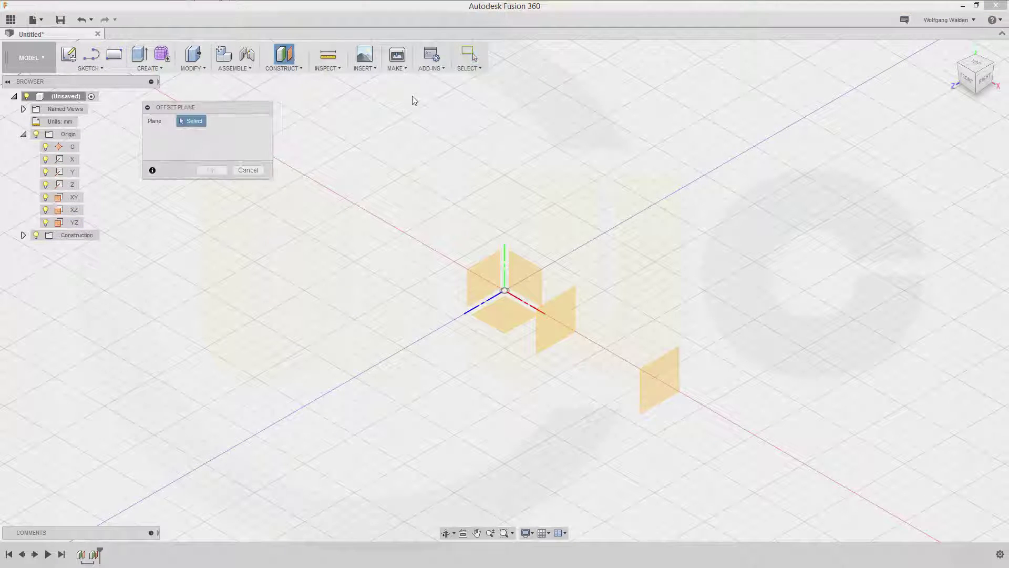
left_click(489, 274)
left_click(210, 134)
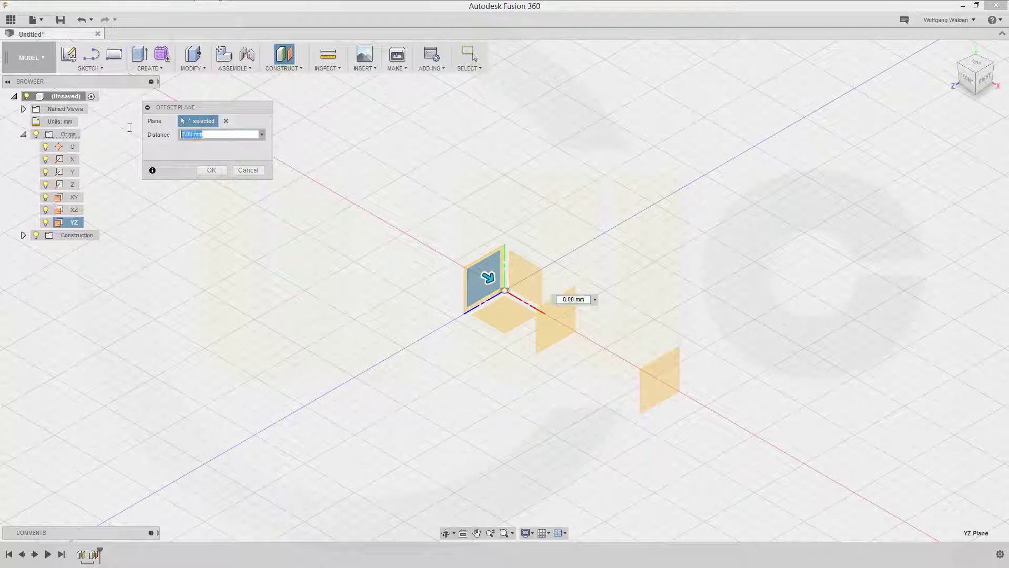
type("-30")
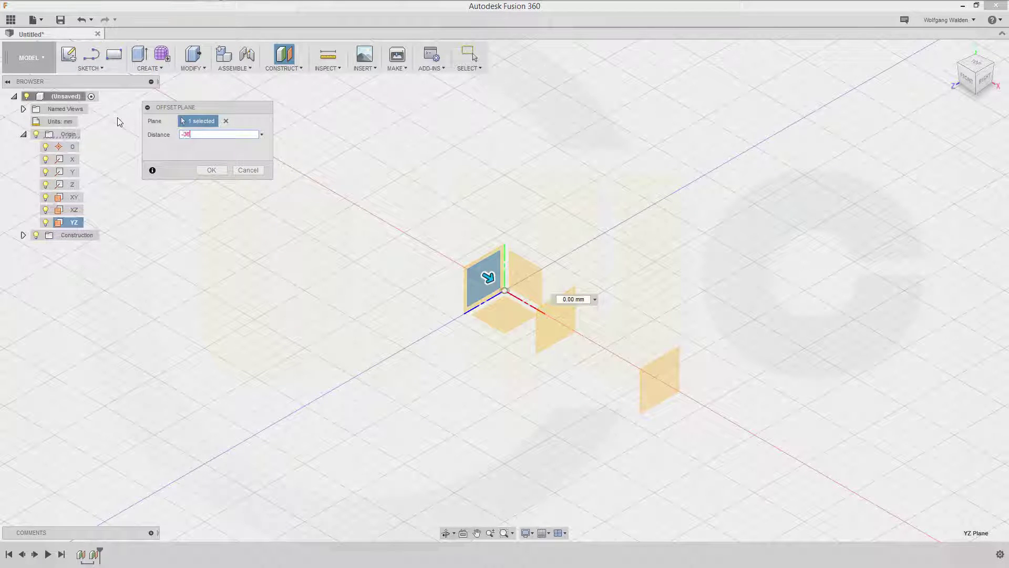
key("Return")
Step: Create a construction plane offset -88 mm from the YZ plane
left_click(283, 55)
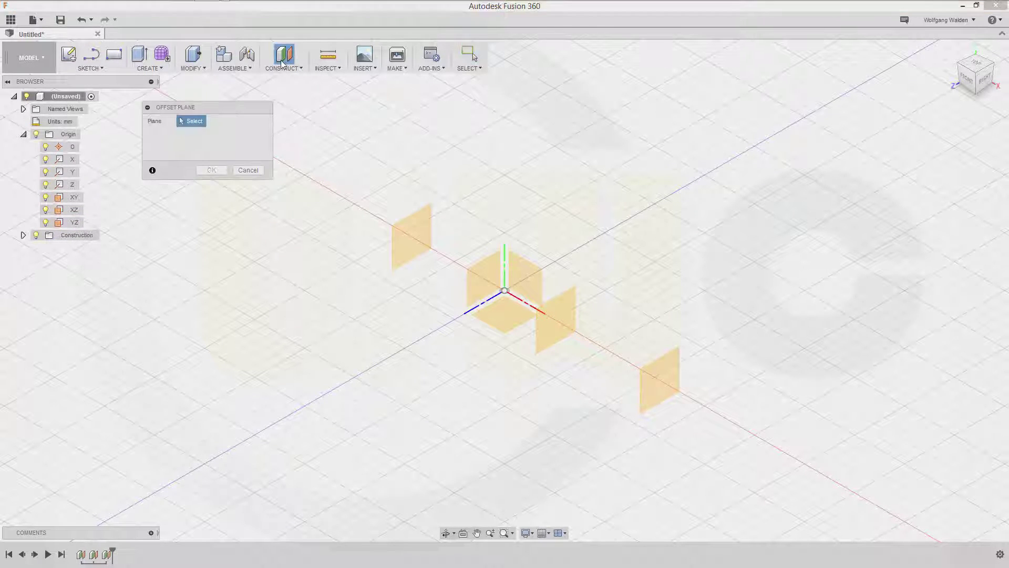
left_click(471, 279)
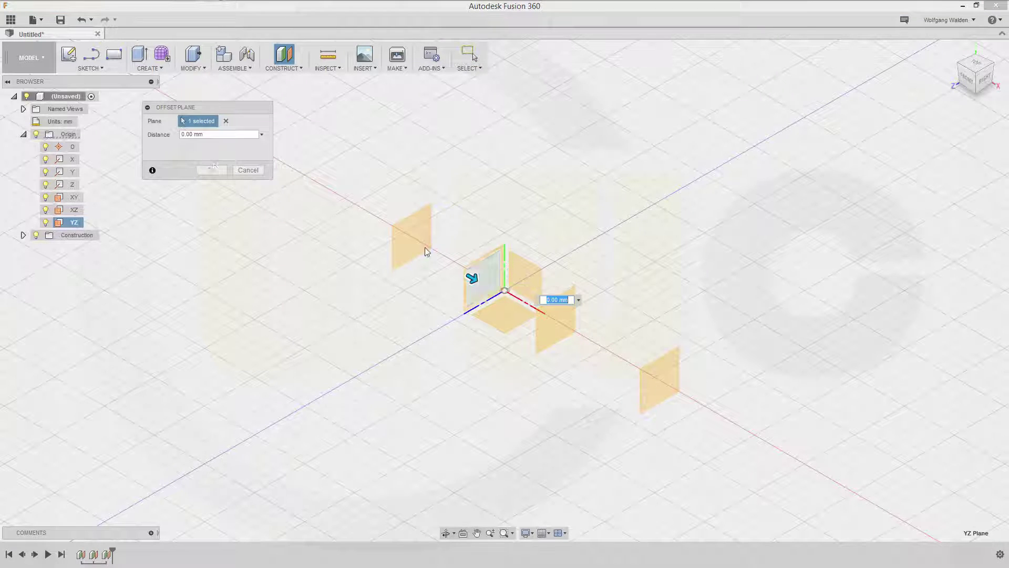
left_click(219, 136)
type("-88")
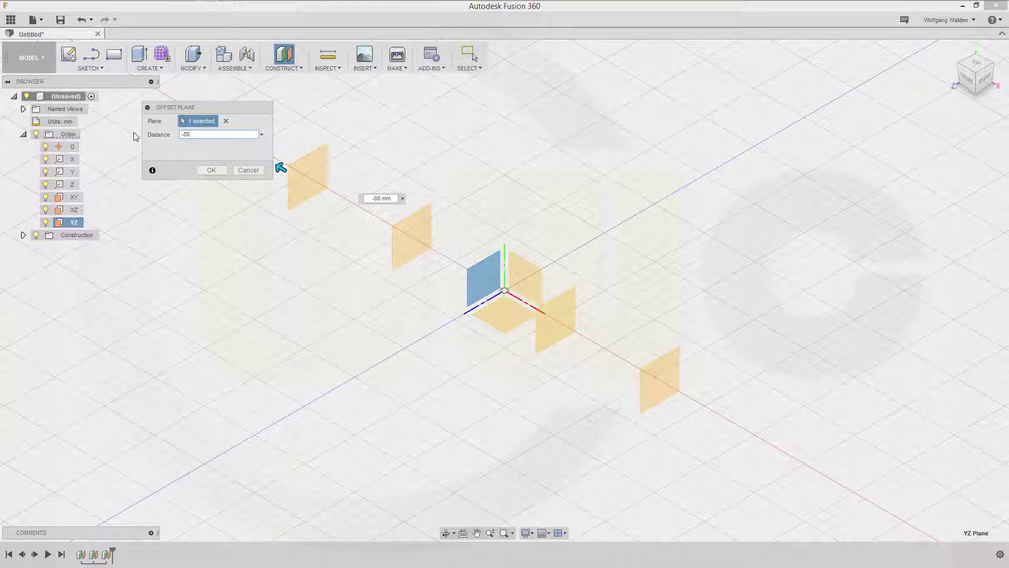
key("Return")
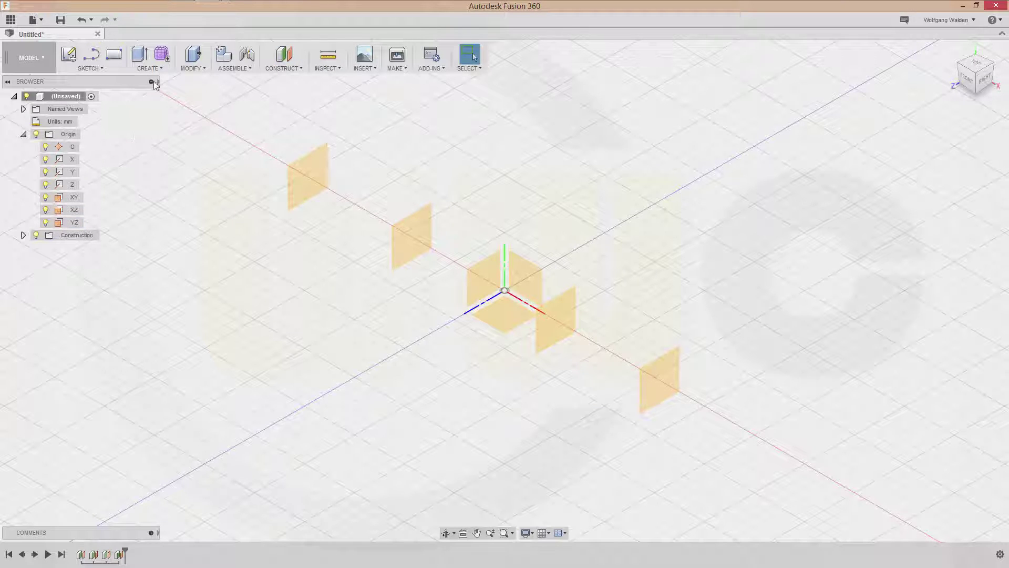
Step: Create a construction plane offset a short distance below the XZ plane
left_click(291, 56)
left_click(499, 324)
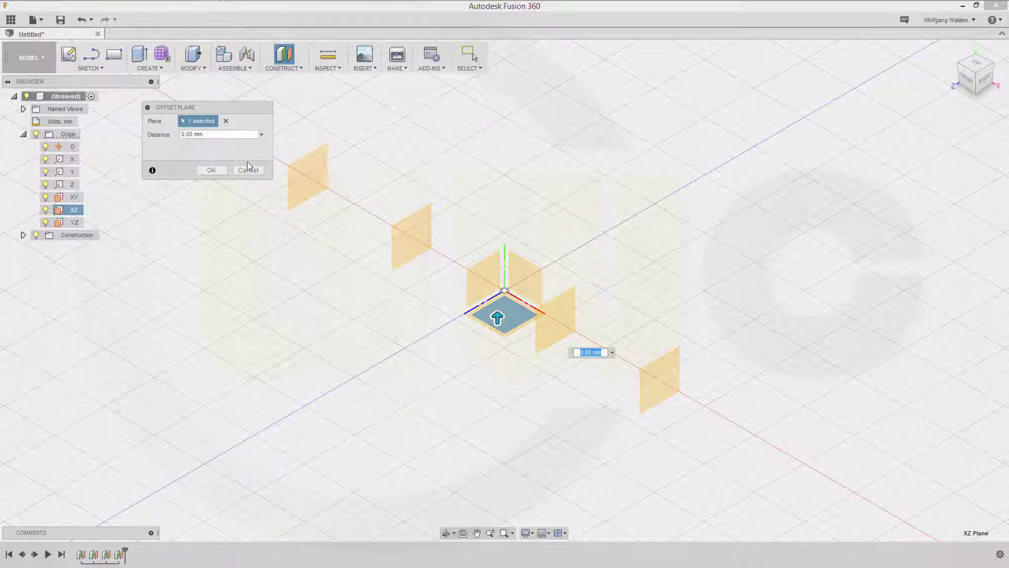
left_click(213, 134)
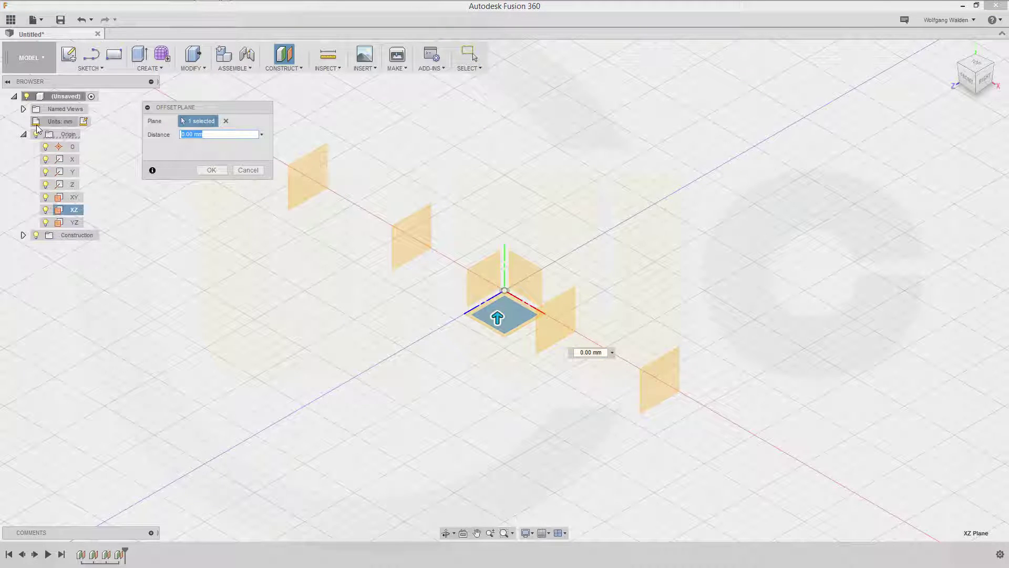
key("Return")
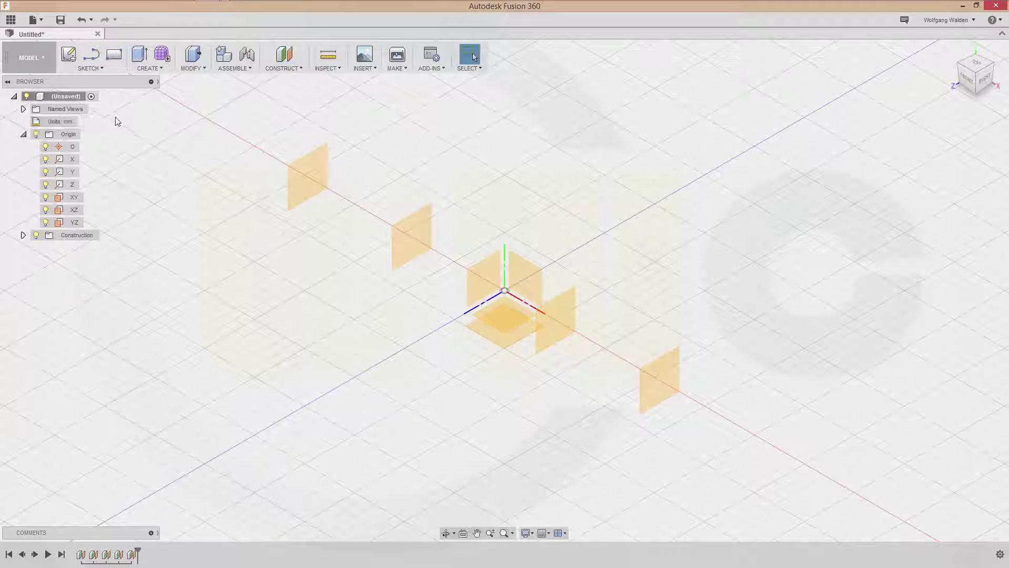
Step: Create a construction plane offset above the XZ plane in the positive Y direction
left_click(284, 54)
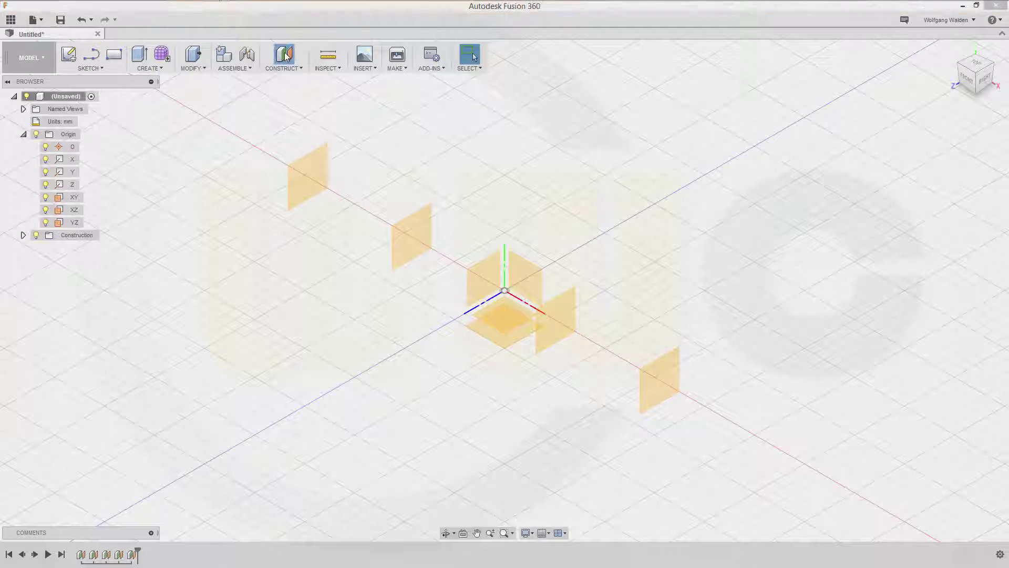
left_click(497, 333)
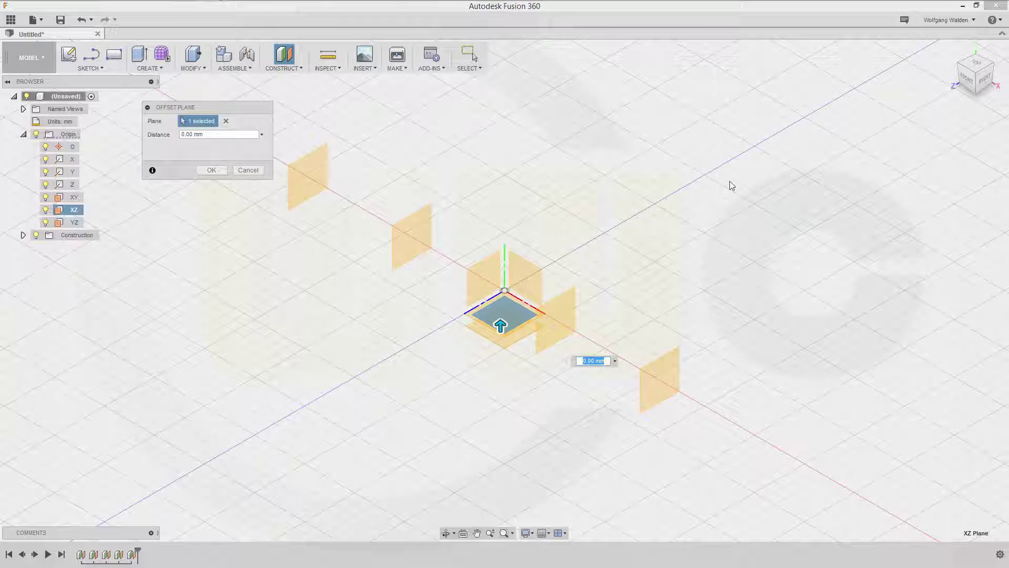
type("50")
key("Return")
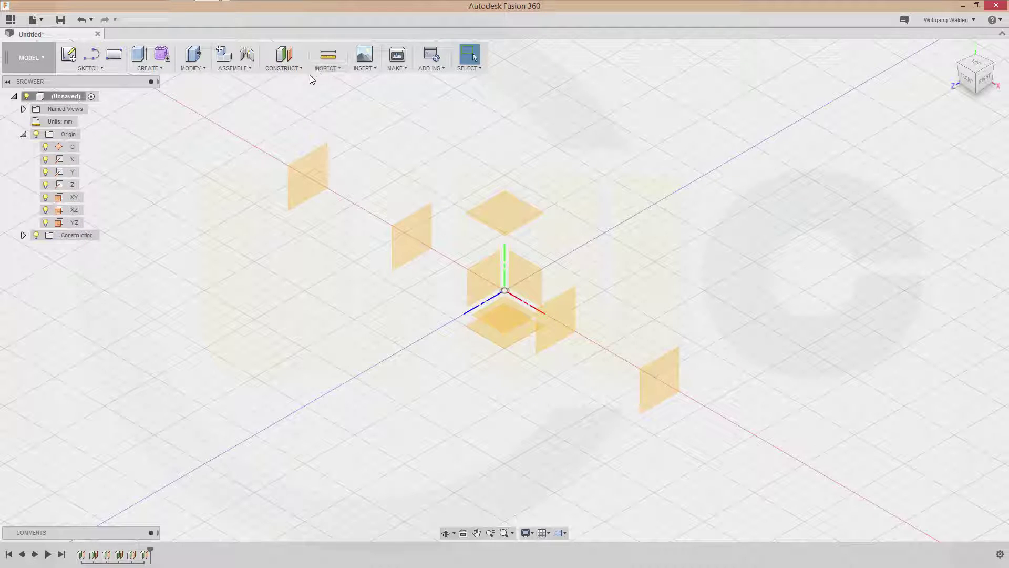
Step: Create another construction plane offset 90 mm above the XZ plane
left_click(286, 57)
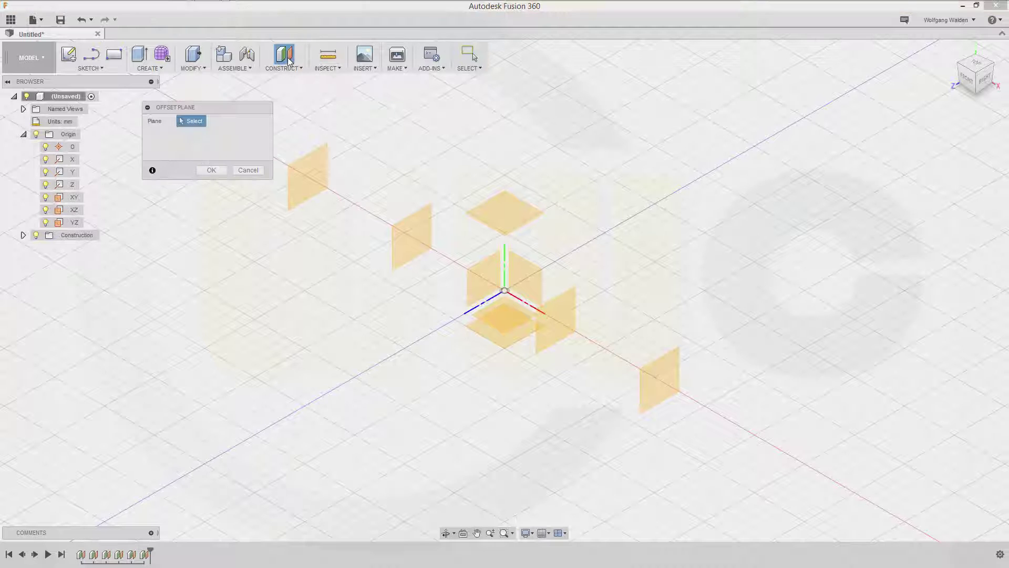
left_click(493, 326)
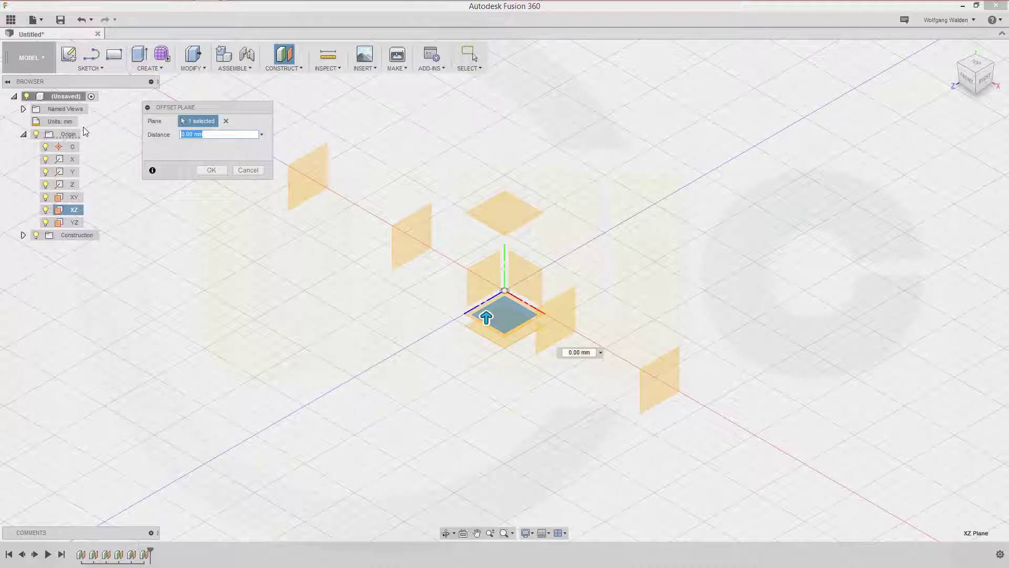
type("100")
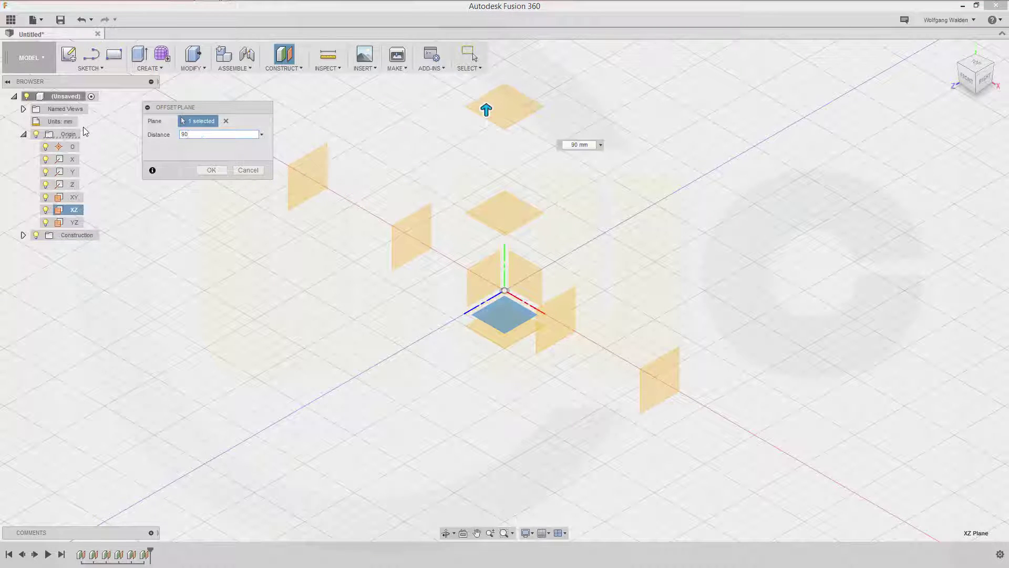
key("Return")
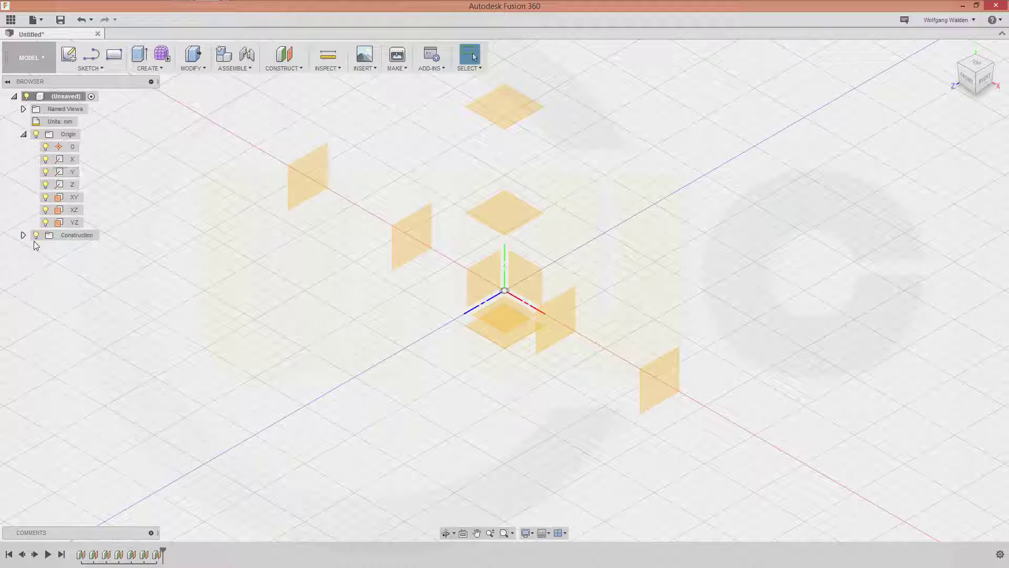
Step: Expand the Construction folder and rename Plane1 as right_inner
left_click(23, 235)
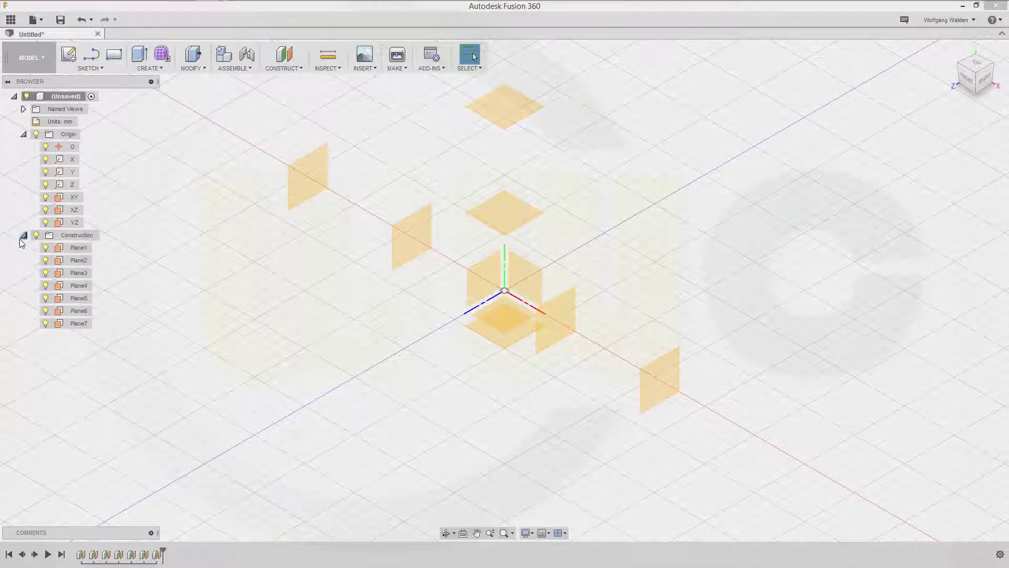
left_click(80, 248)
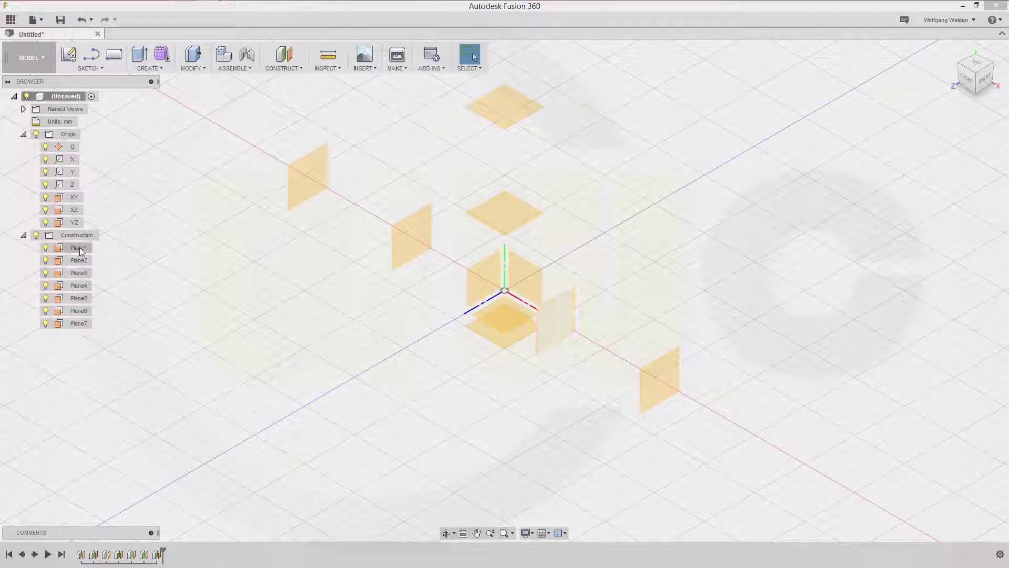
right_click(80, 250)
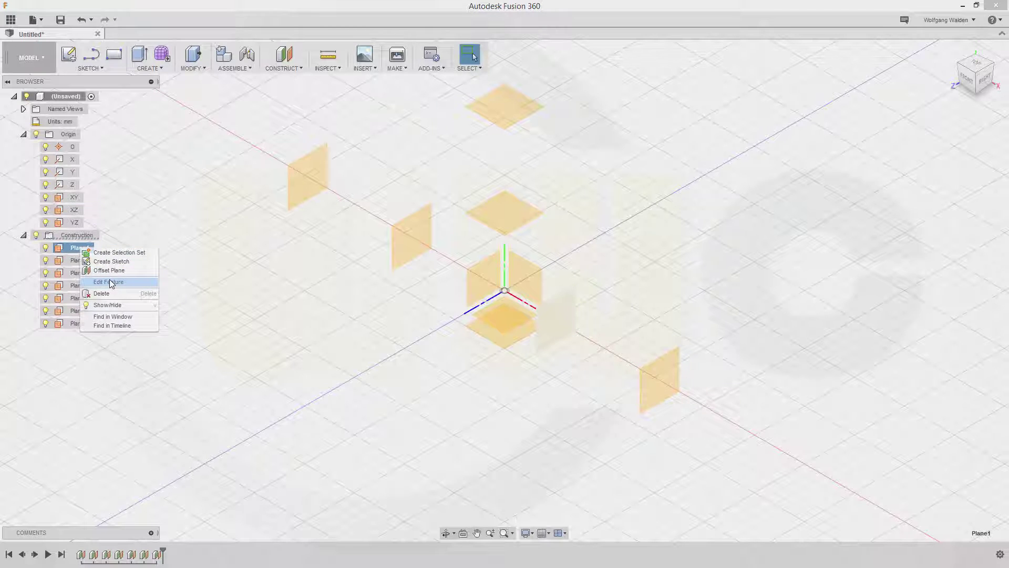
left_click(149, 234)
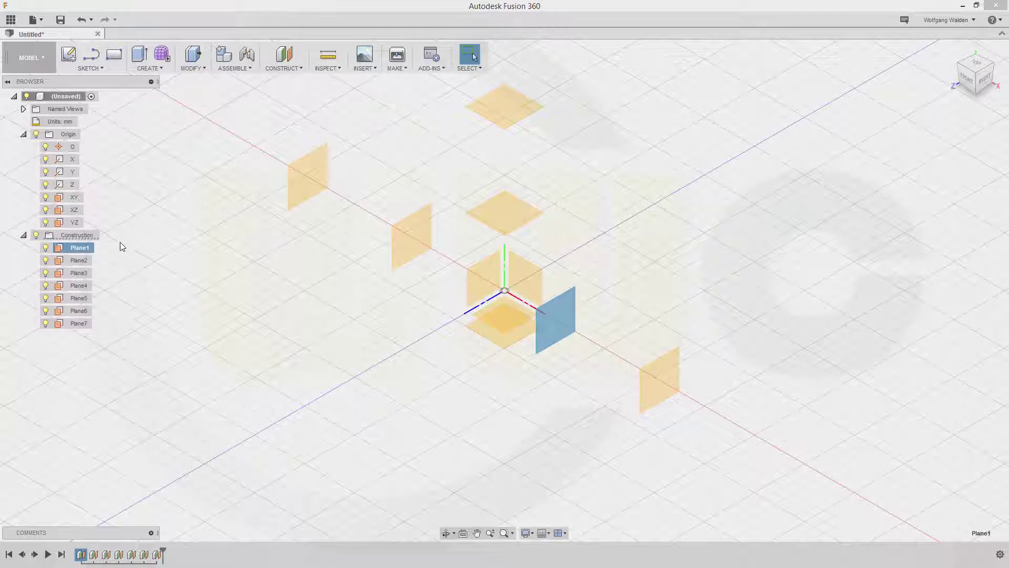
right_click(85, 250)
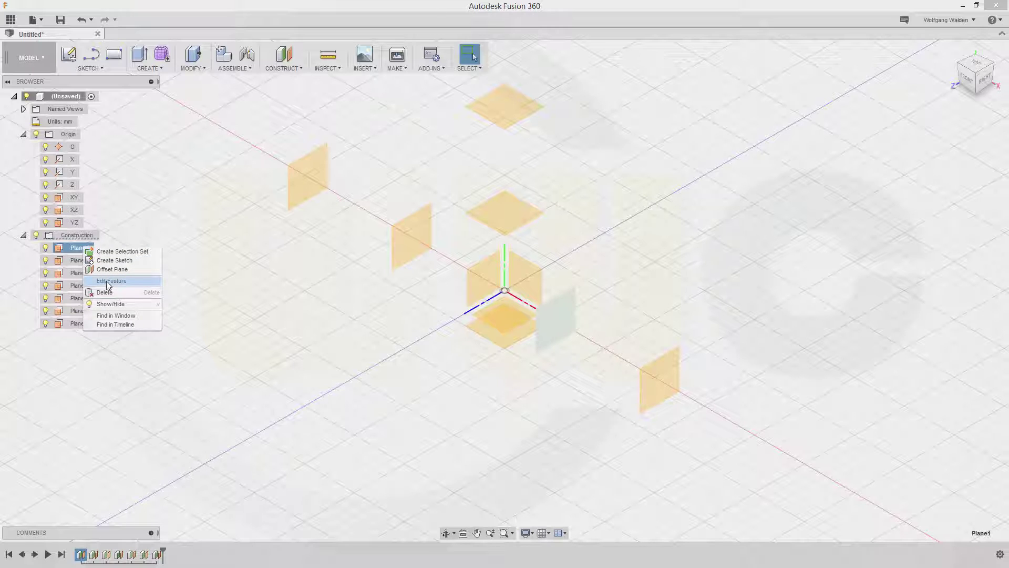
left_click(79, 250)
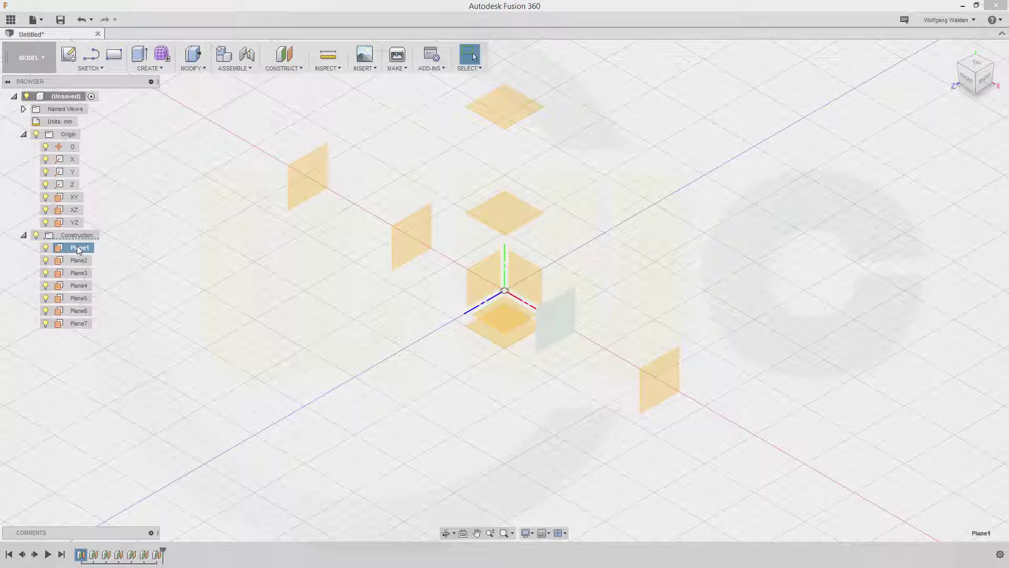
double_click(78, 249)
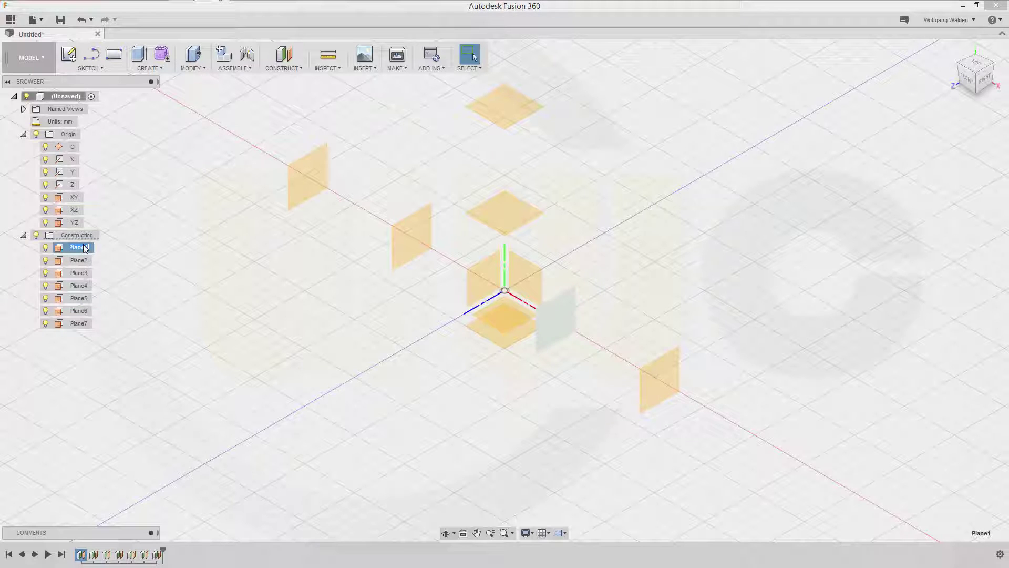
type("right_inner")
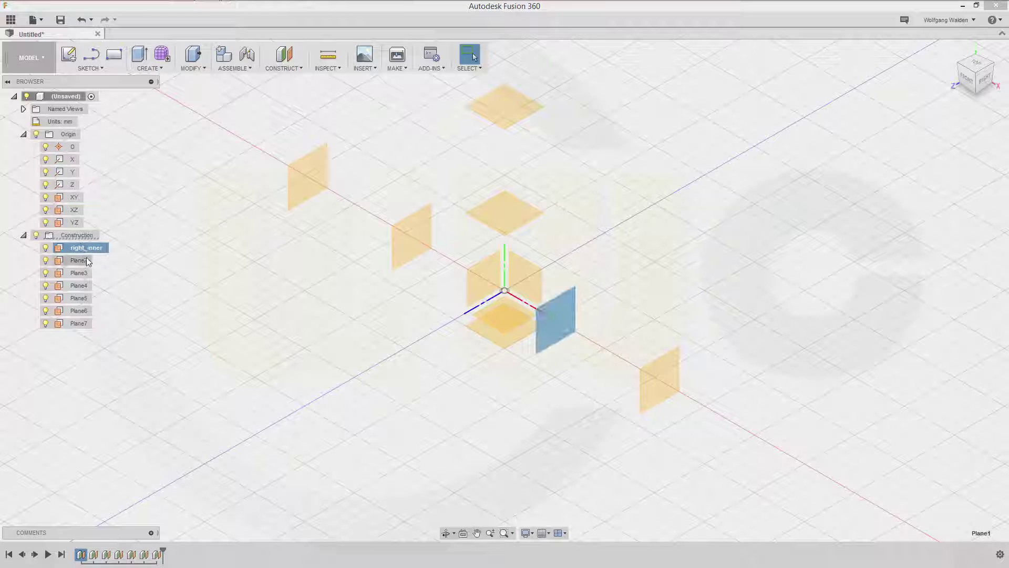
Step: Rename Plane2 in the Construction folder as right_x
left_click(79, 261)
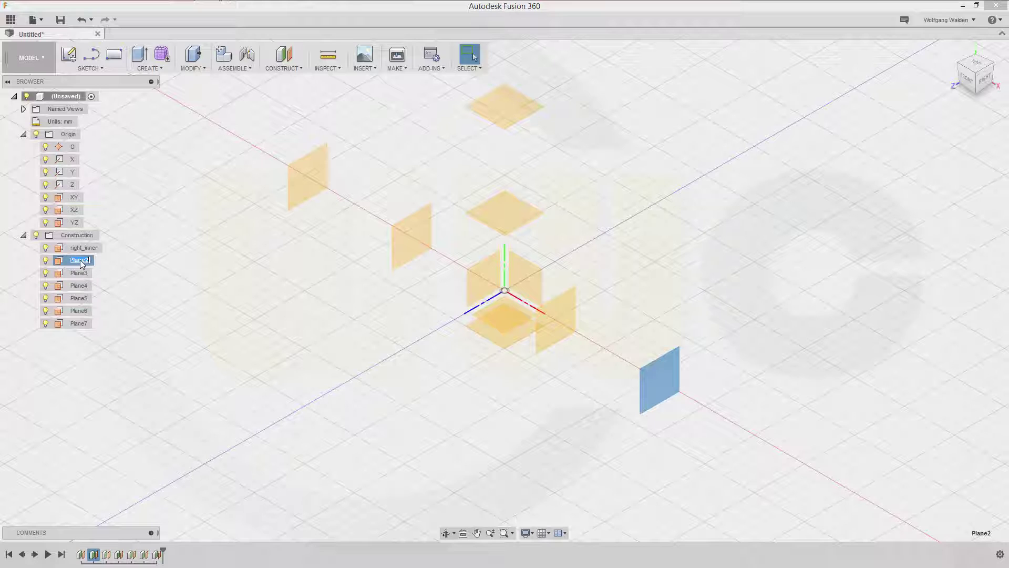
type("right_out")
key("Return")
Step: Rename the third construction plane, Plane3, as left_inner
left_click(83, 275)
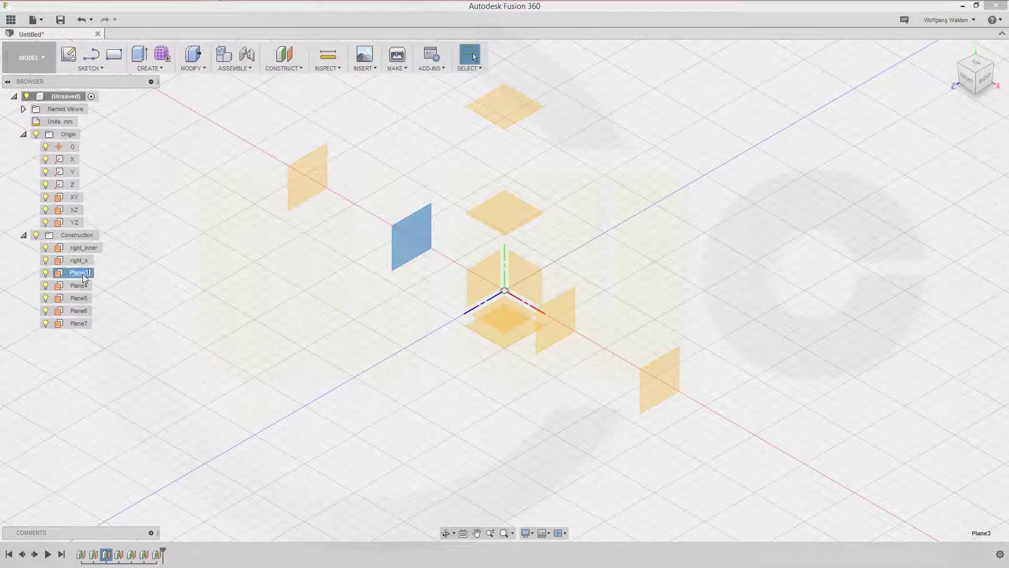
key("BackSpace")
type("left_inner")
key("Return")
Step: Discard the stray sketch on Plane4 and undo the last plane rename
left_click(79, 287)
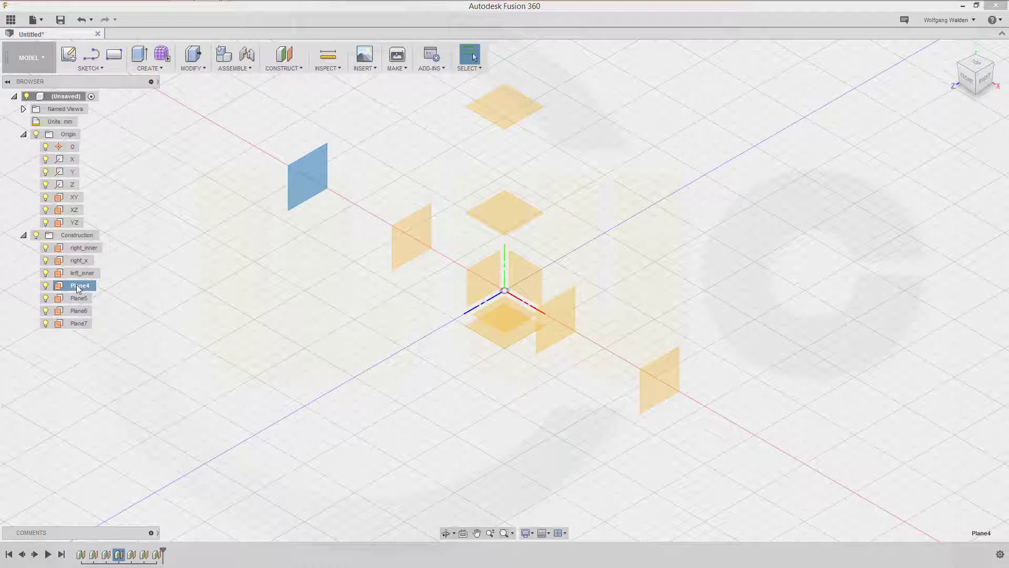
key("l")
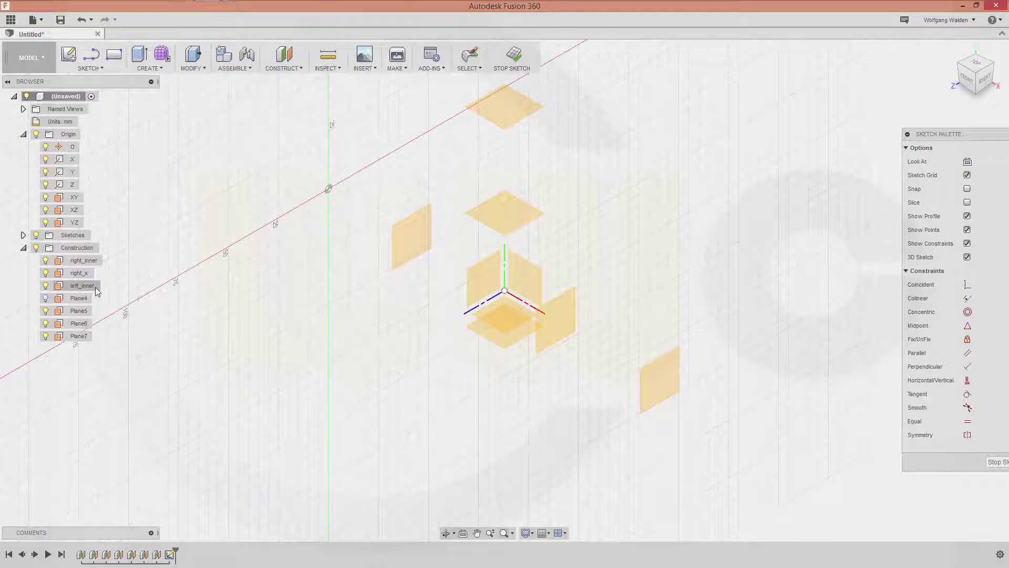
scroll(378, 300, "down", 5)
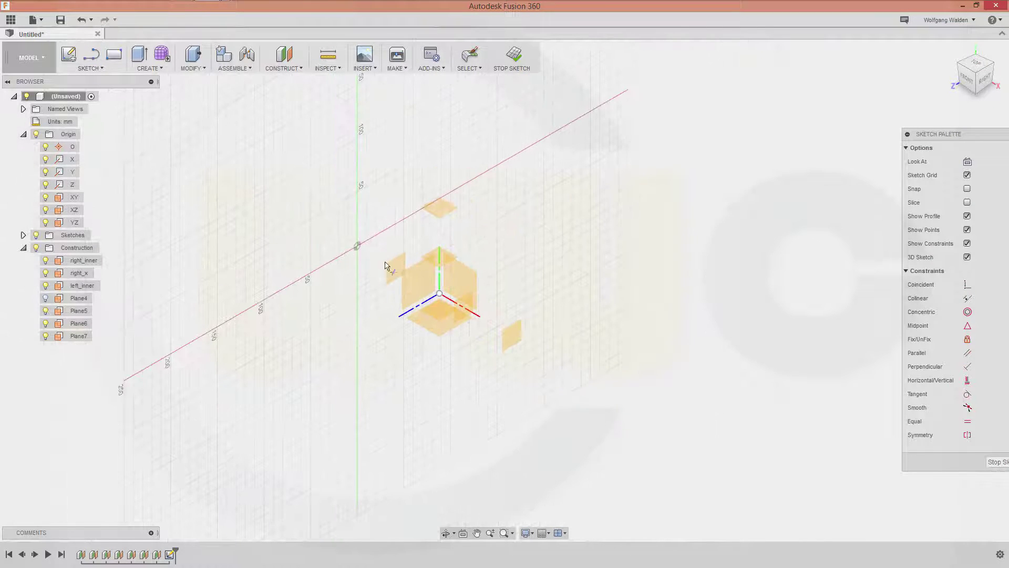
middle_click_drag(327, 367, 311, 365)
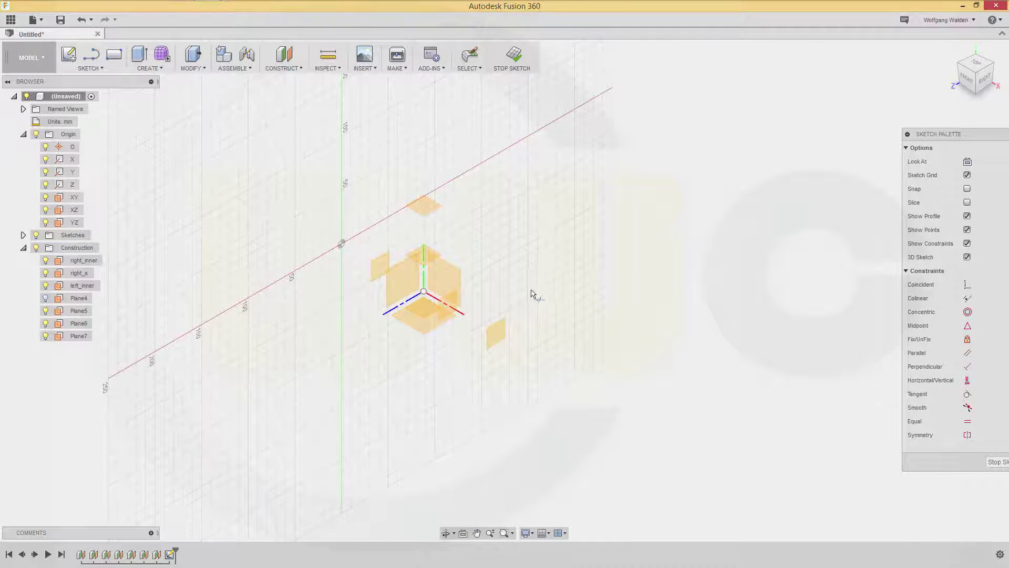
mouse_move(532, 293)
middle_mouse_down("shift")
mouse_move(510, 251)
mouse_move(525, 230)
middle_mouse_up("shift")
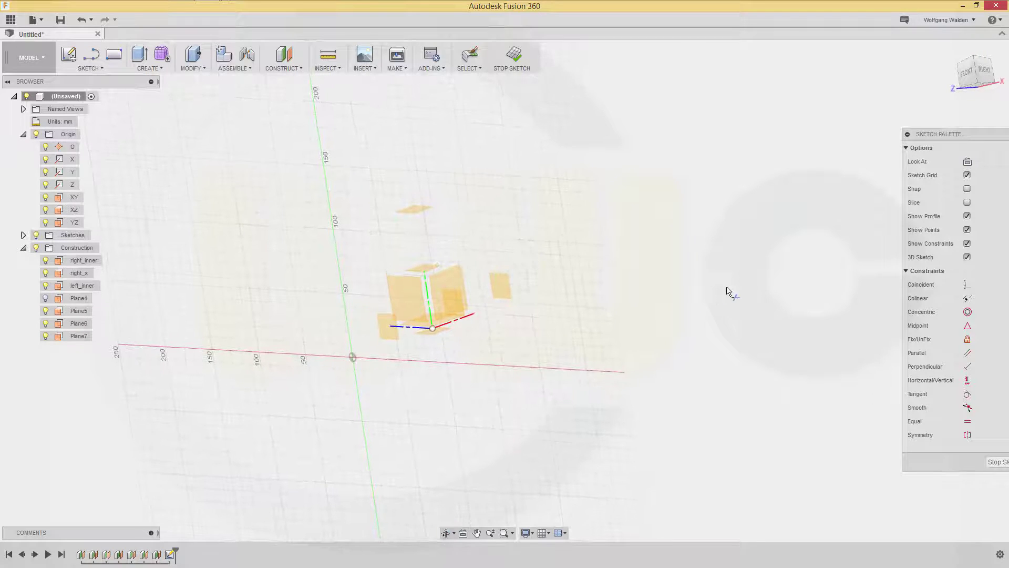
key("Escape")
key("ctrl+z")
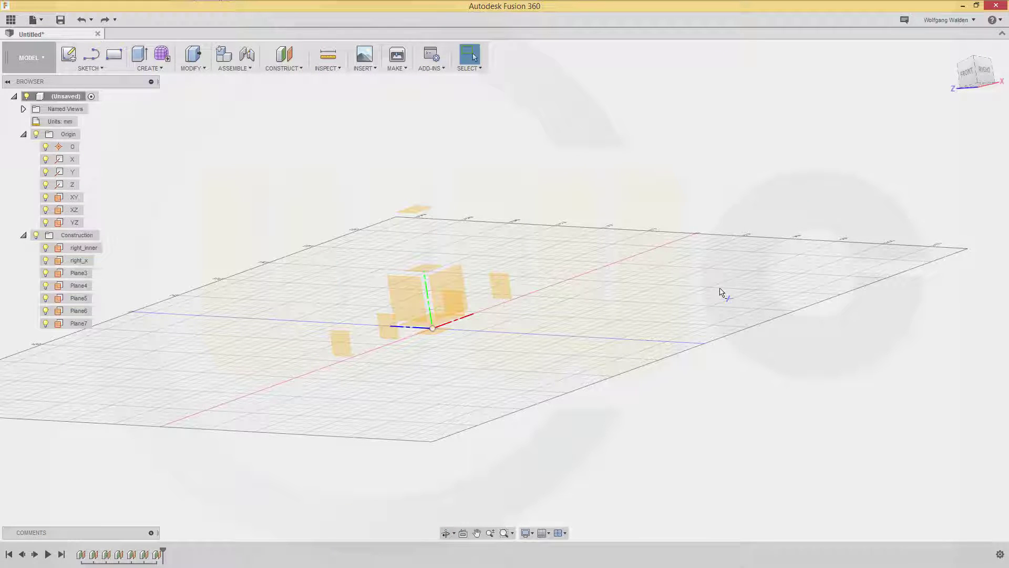
Step: Rename Plane3 in the Construction folder as left_inner
middle_click_drag(502, 307, 523, 360, "shift")
middle_click_drag(279, 244, 248, 250, "shift")
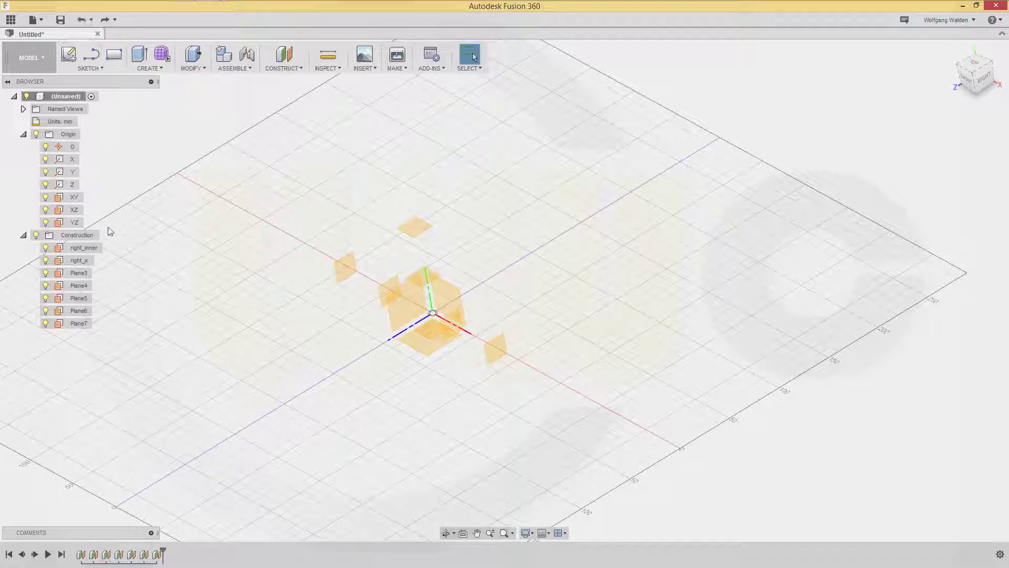
left_click(79, 273)
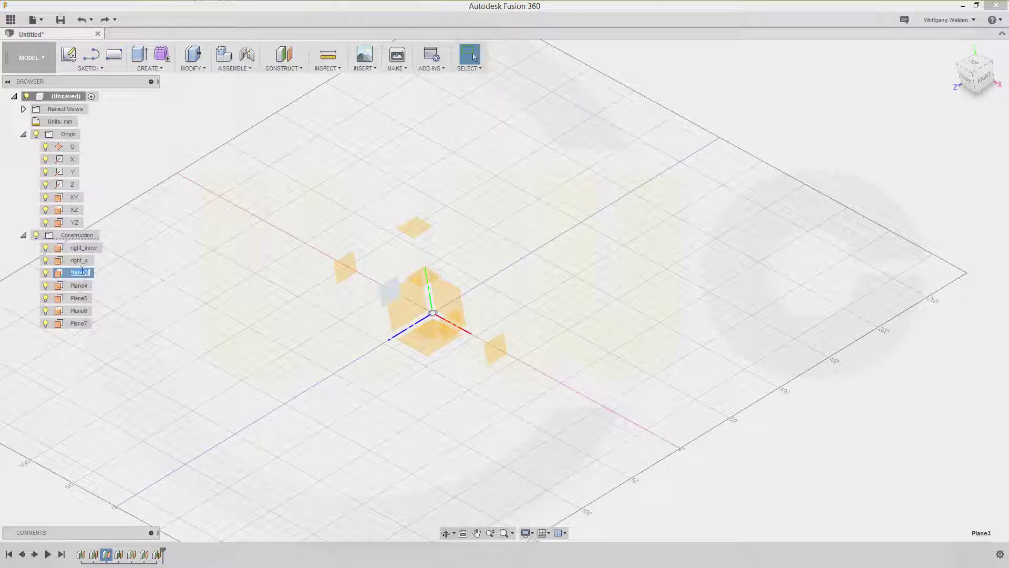
type("left")
type("_inner")
key("Return")
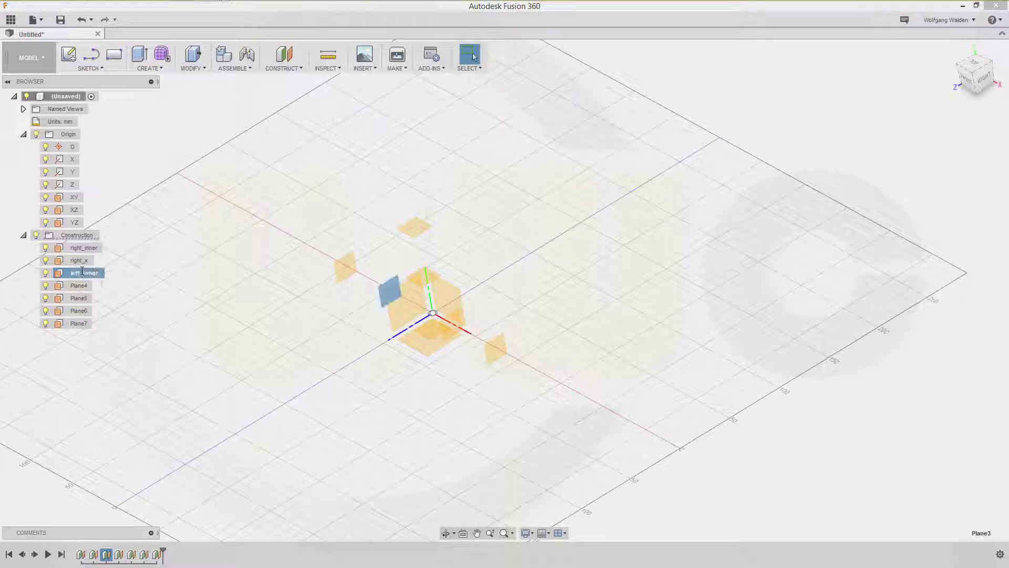
Step: Rename Plane4 in the Construction folder as left_x
left_click(83, 286)
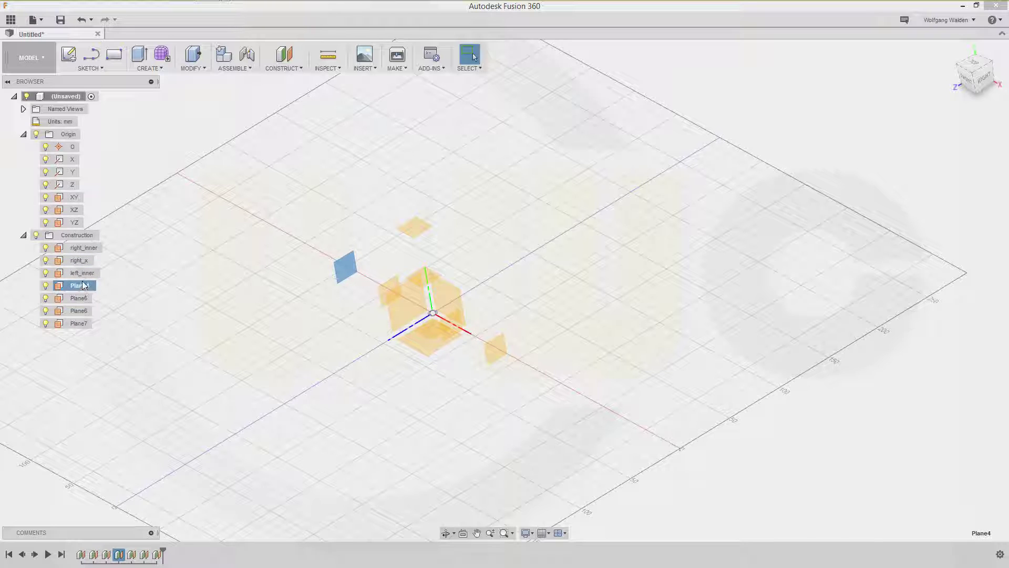
double_click(83, 285)
type("left_x")
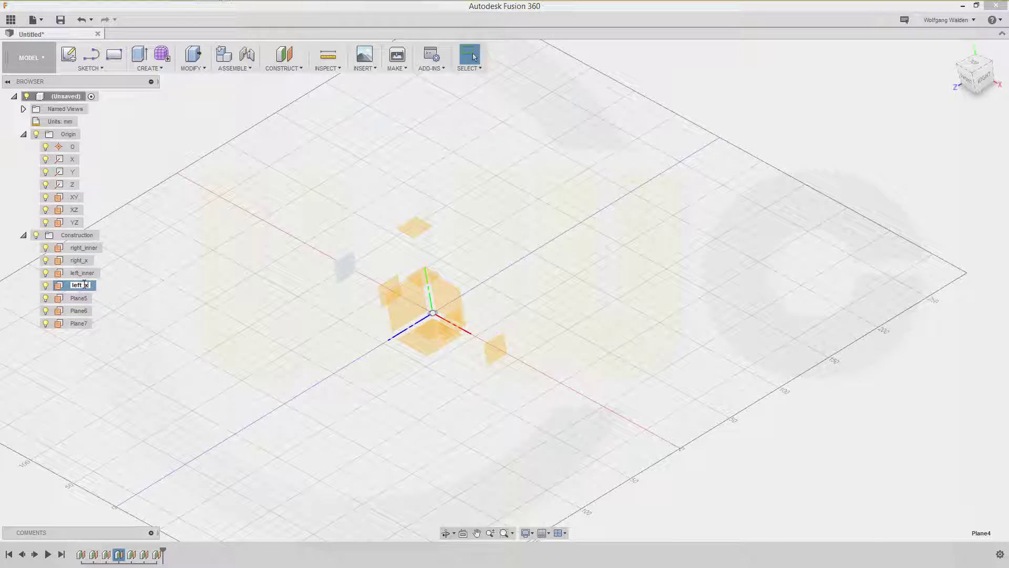
key("Return")
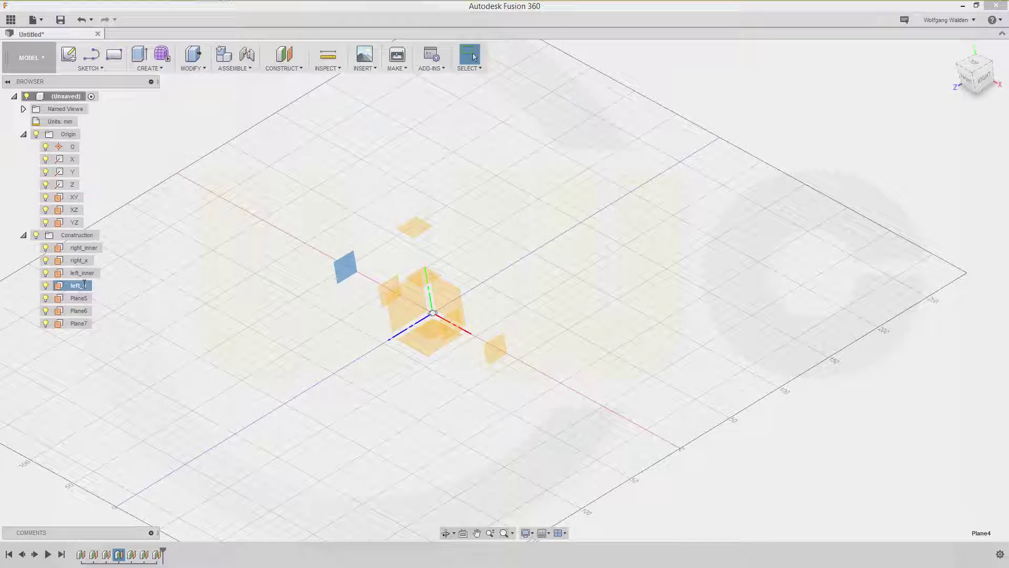
Step: Rename Plane5, the plane below the XZ plane, as bottom
left_click(84, 299)
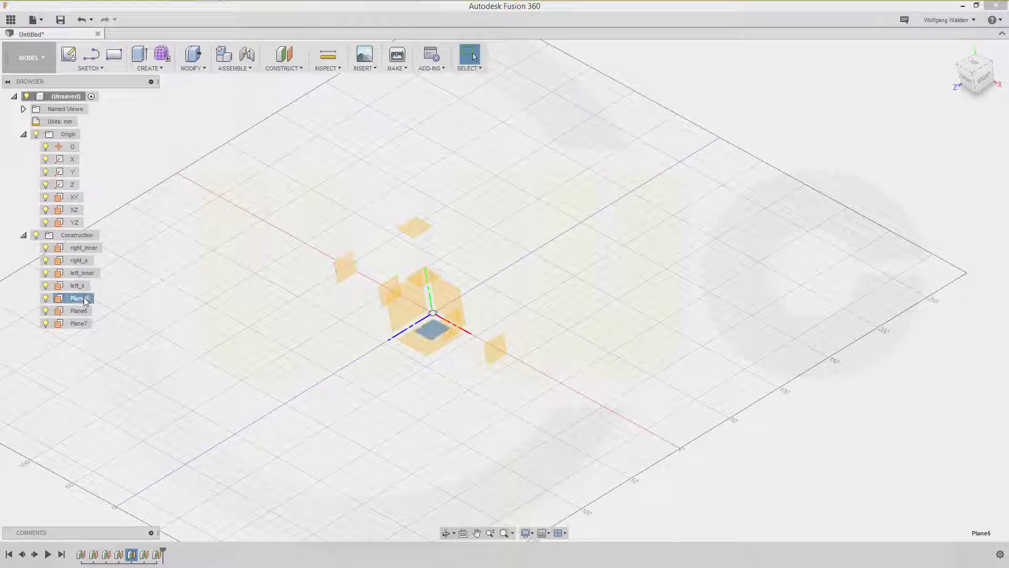
double_click(84, 298)
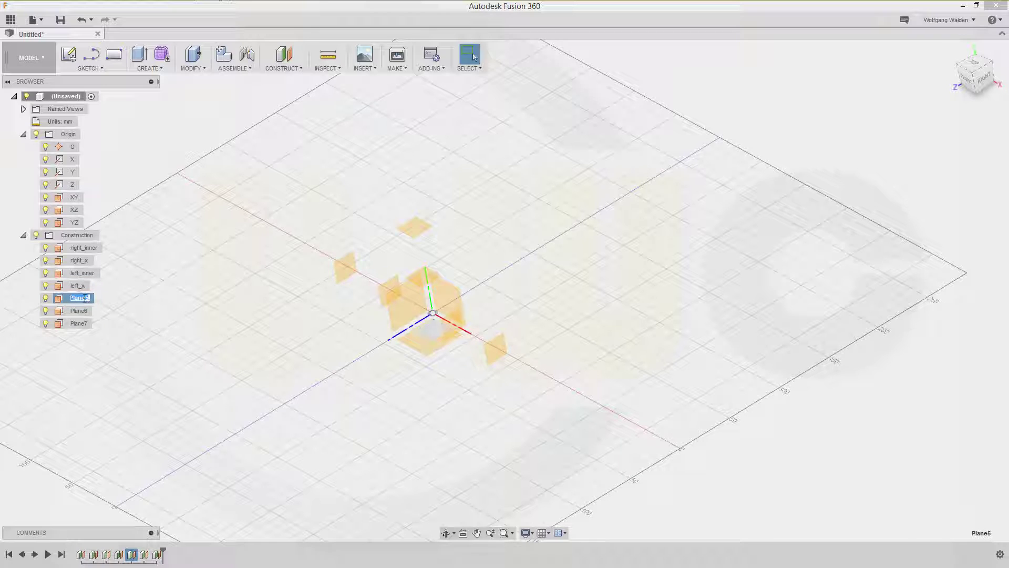
type("bott")
type("om")
key("Return")
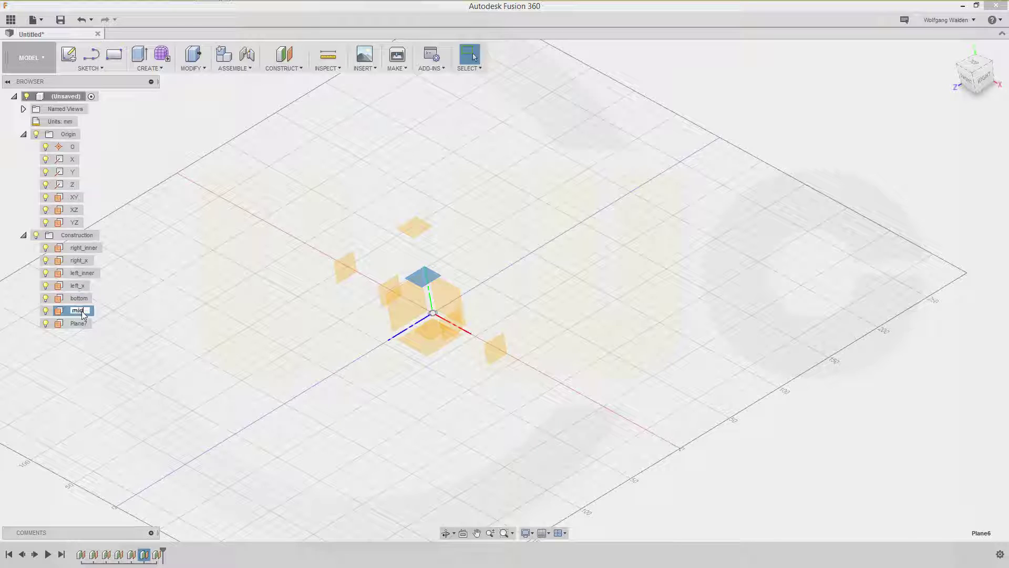
Step: Rename Plane6 as mid and Plane7 as axis
key("Return")
left_click(86, 324)
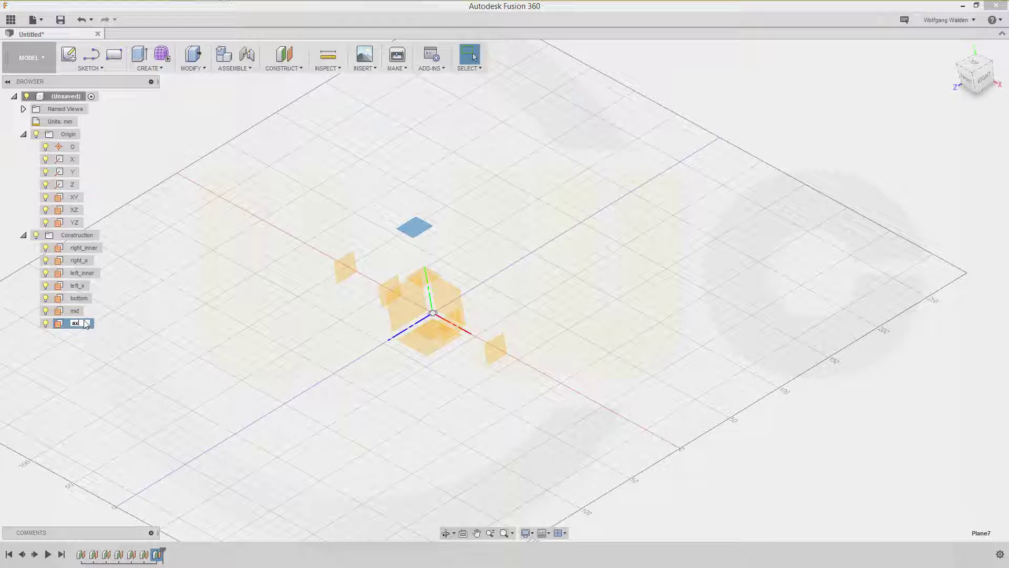
left_click(199, 340)
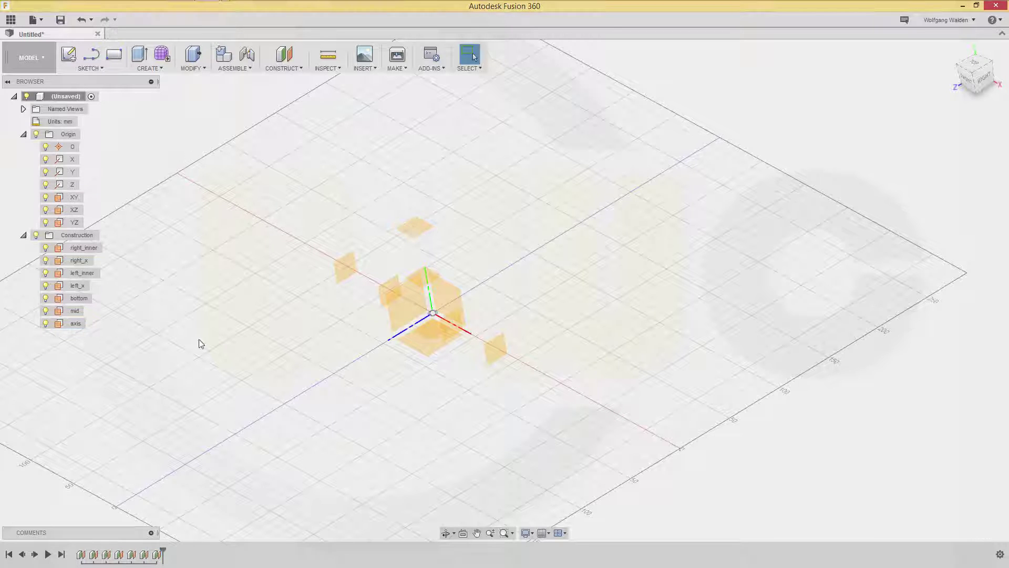
Step: Create a new sketch on the XY origin plane
middle_click_drag(282, 322, 305, 291, "shift")
key("Escape")
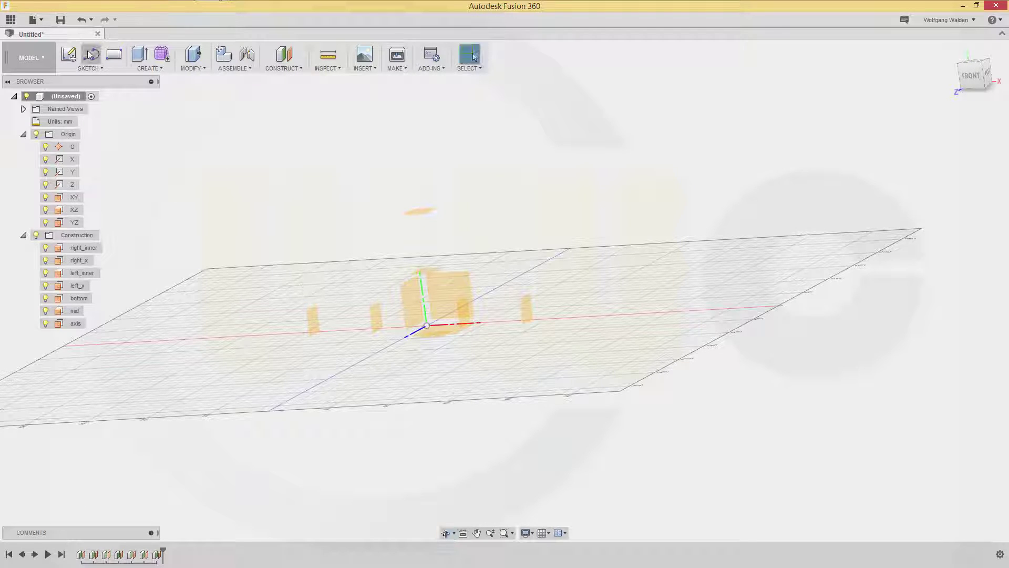
left_click(73, 59)
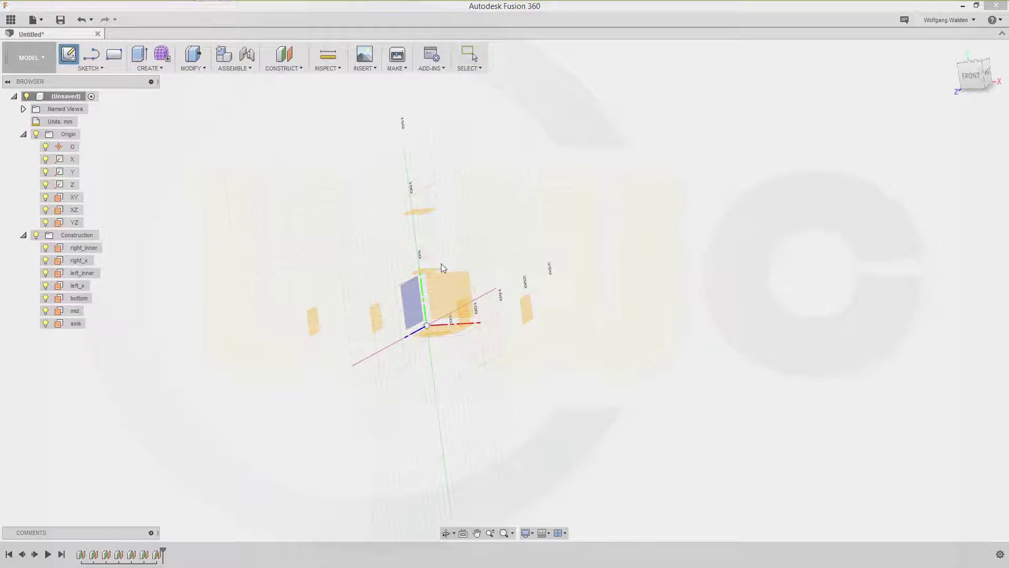
left_click(465, 285)
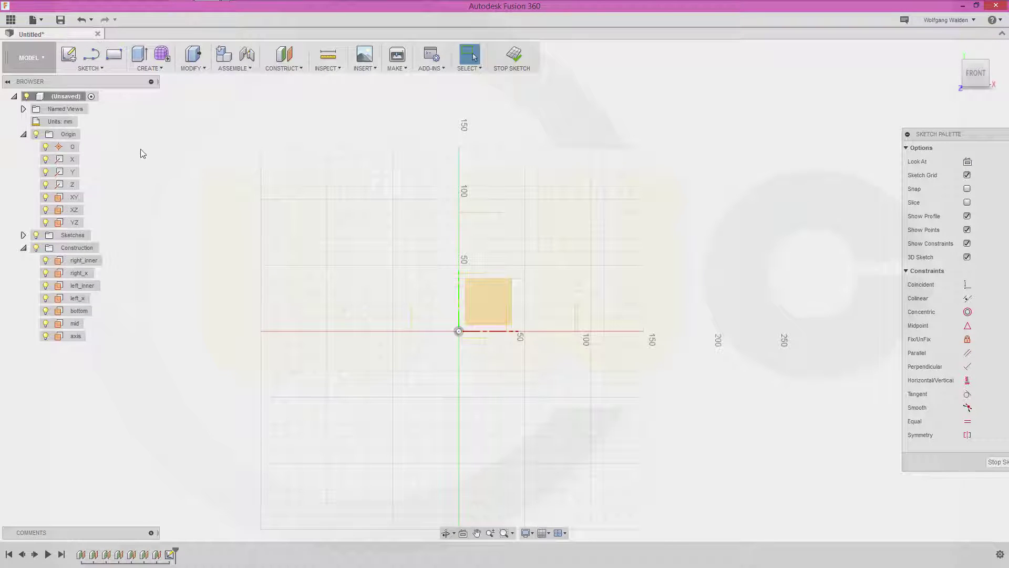
Step: Project the YZ origin plane and all seven construction planes (left_x, left_inner, bottom, mid, axis, right_x, right_inner) into the sketch
left_click(102, 68)
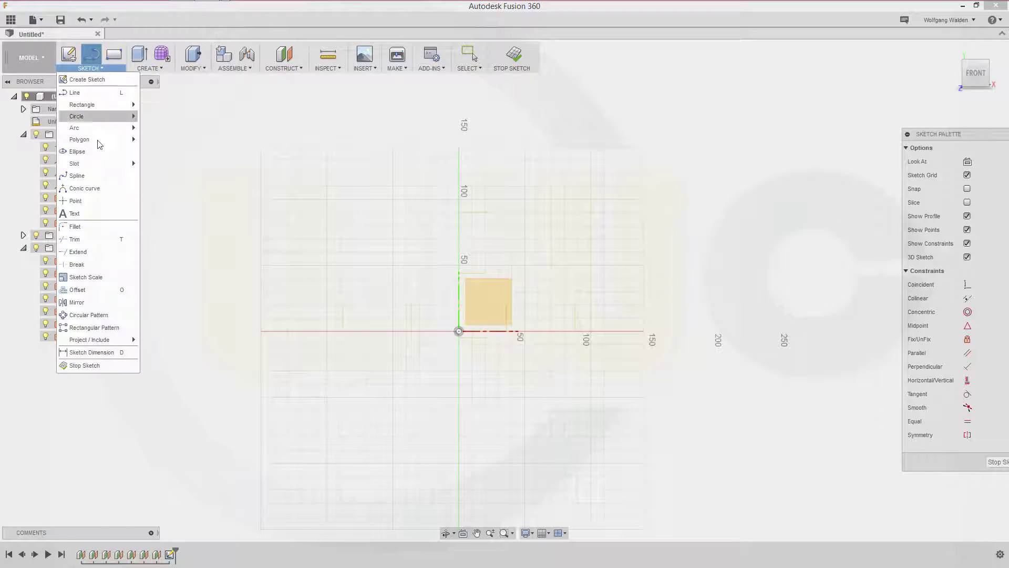
mouse_move(114, 348)
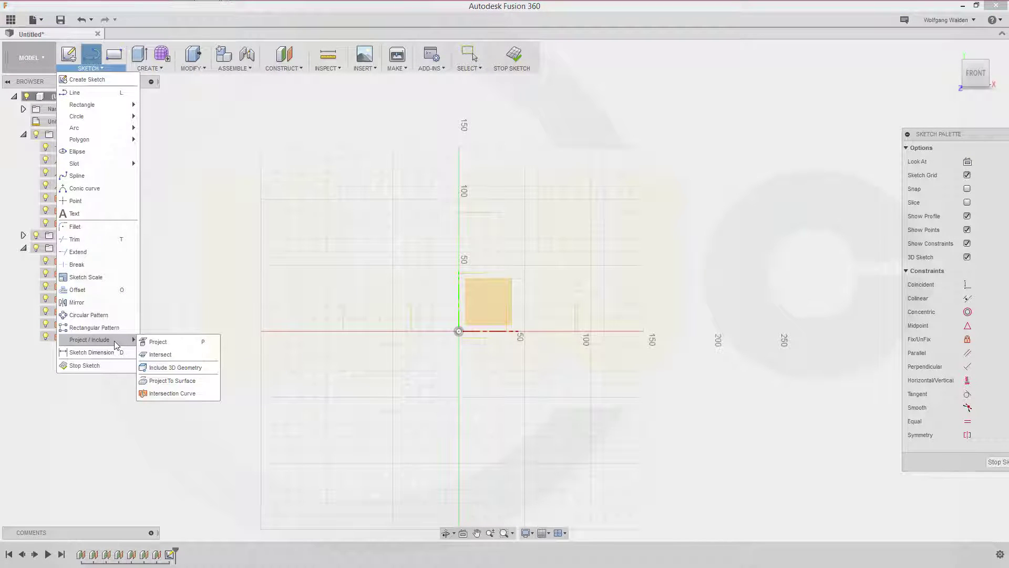
left_click(158, 342)
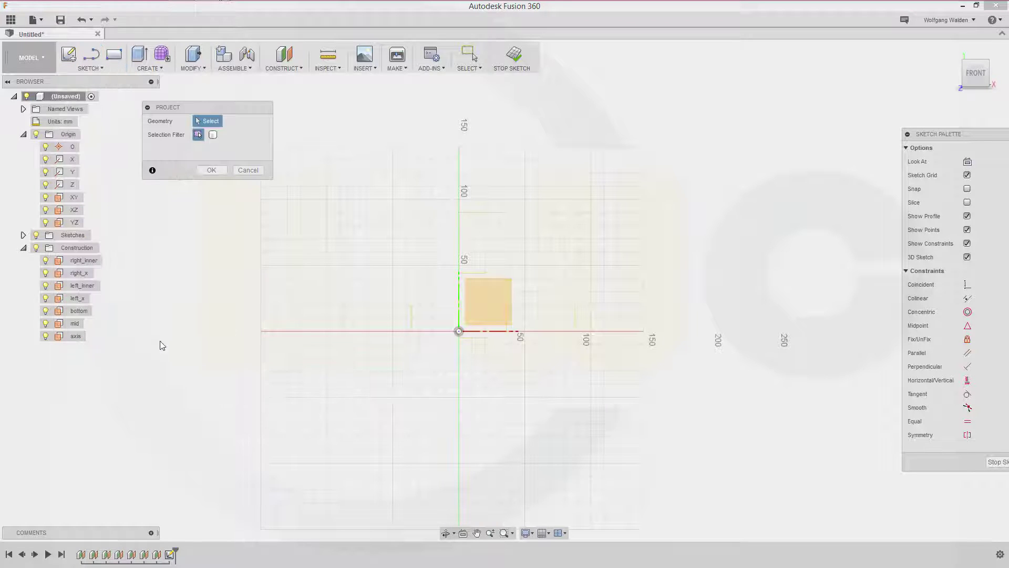
left_click(343, 321)
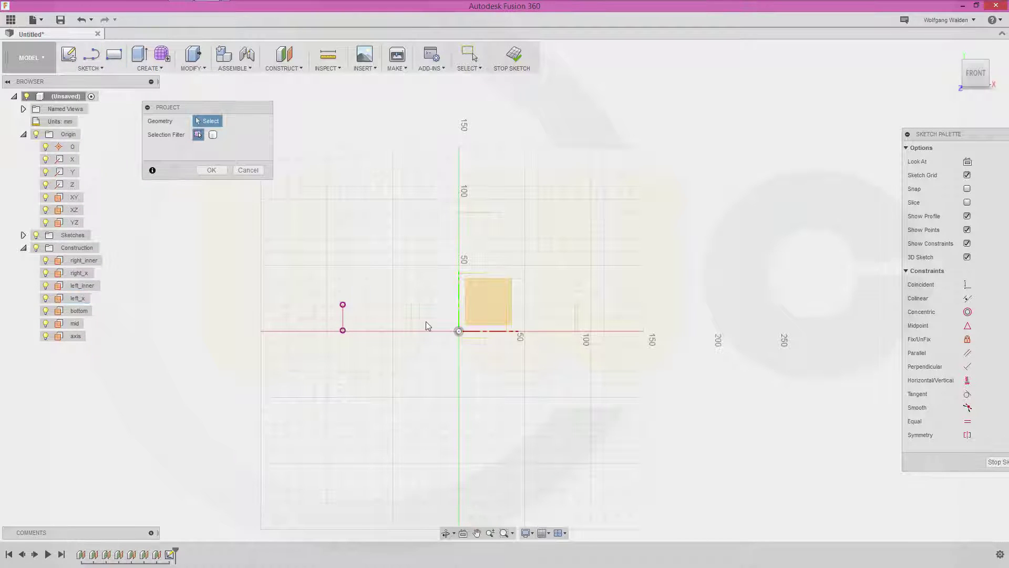
left_click(412, 318)
left_click(459, 313)
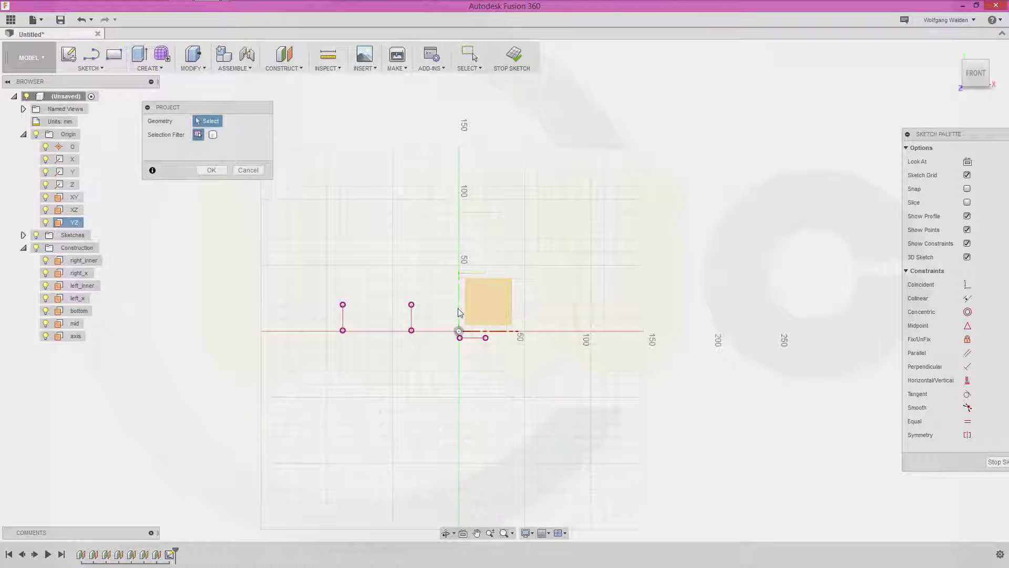
left_click(474, 273)
left_click(481, 213)
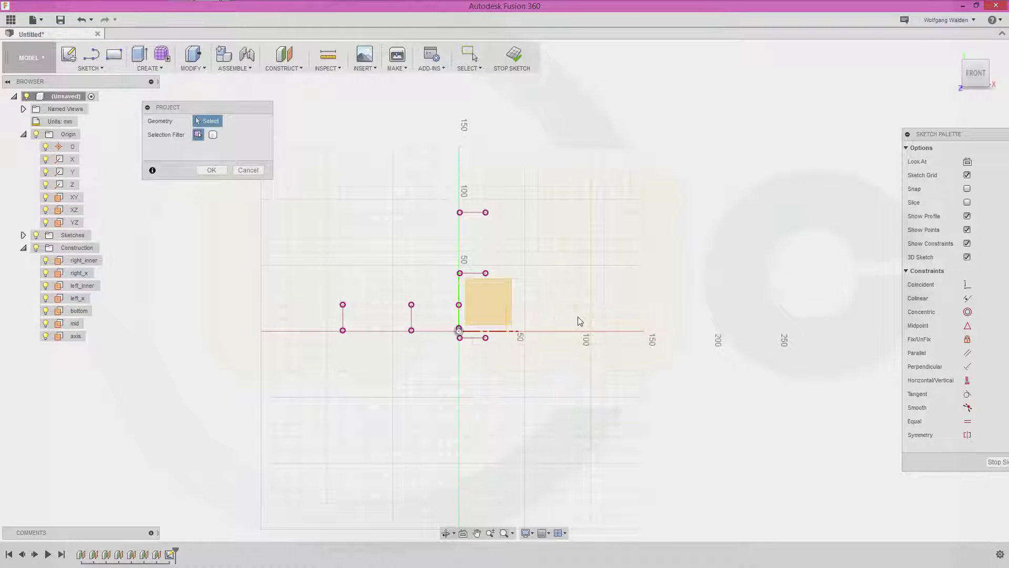
left_click(576, 322)
scroll(518, 334, "up", 3)
scroll(518, 334, "up", 1)
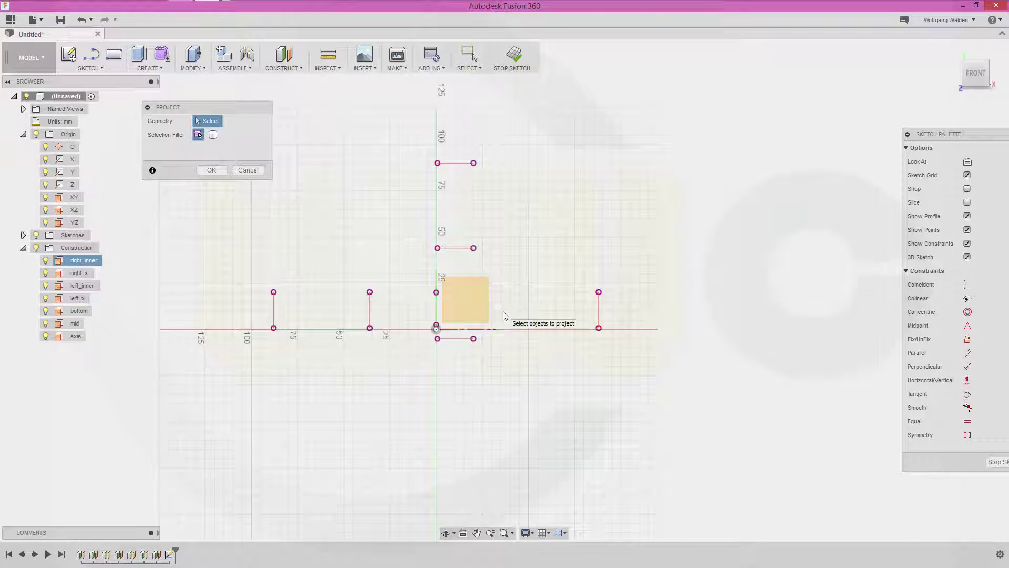
left_click(503, 313)
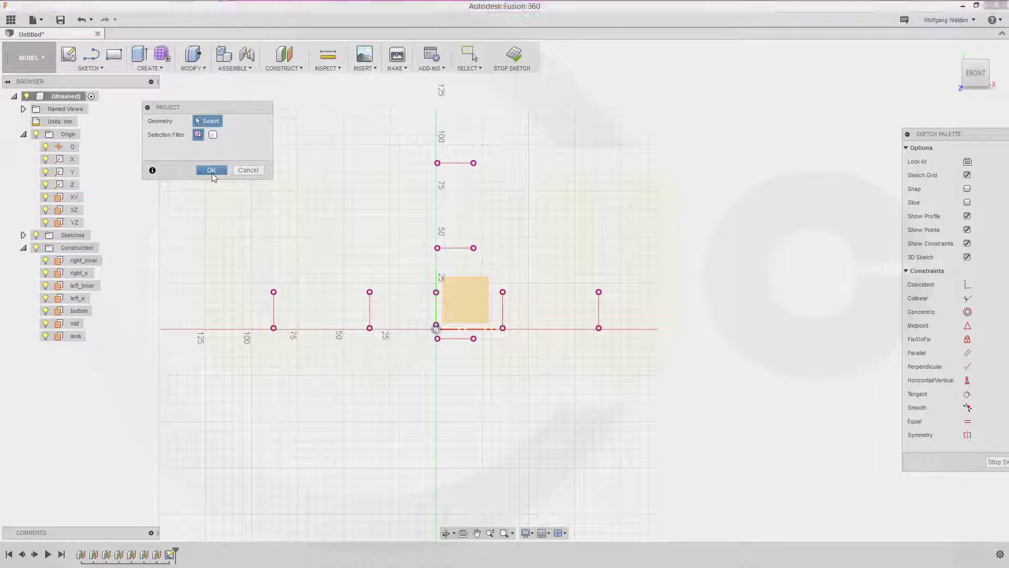
left_click(211, 170)
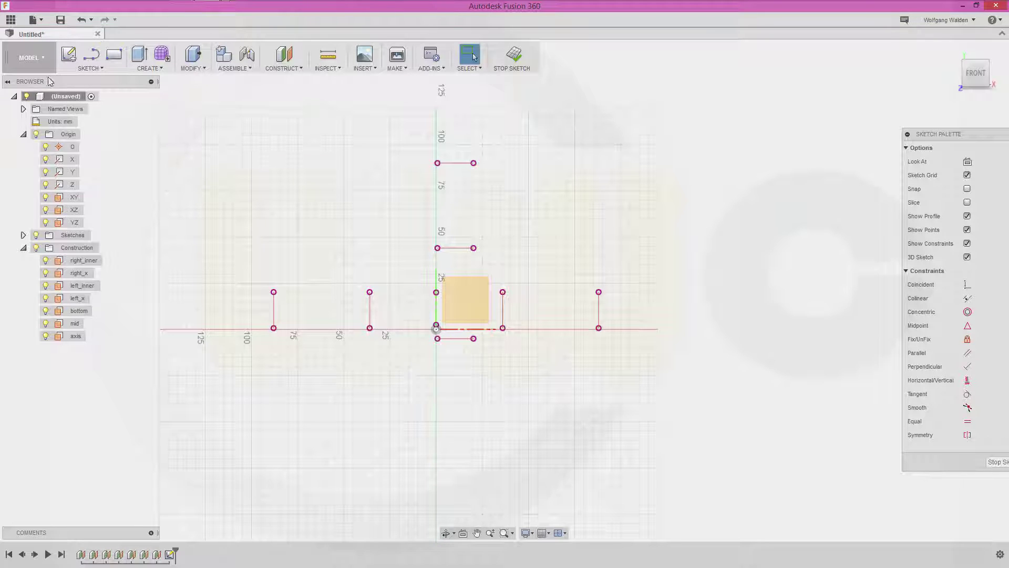
Step: Sketch a two-point rectangle freehand in the empty area above the projected right_inner and right_x lines
left_click(113, 54)
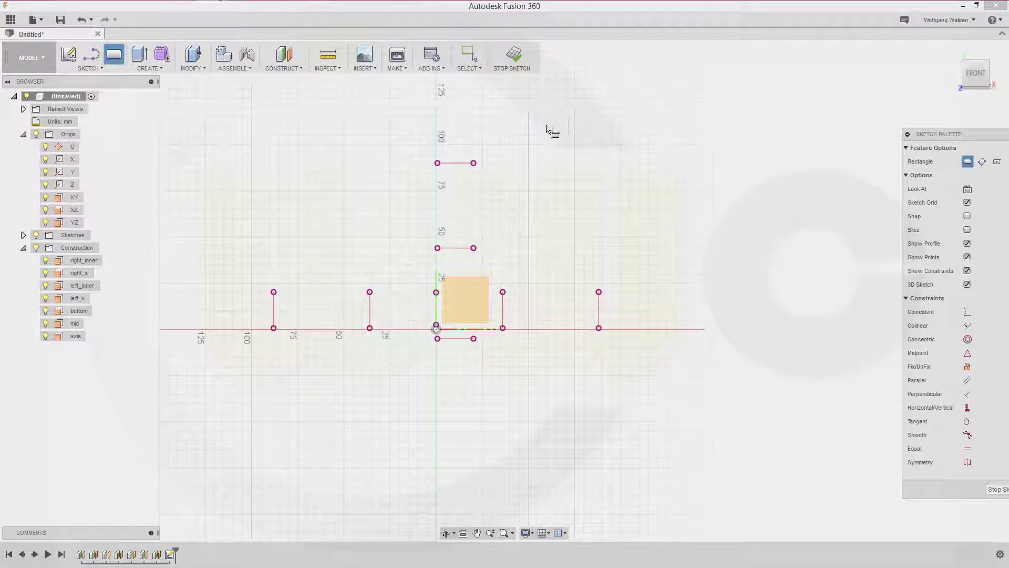
left_click(508, 91)
left_click(608, 157)
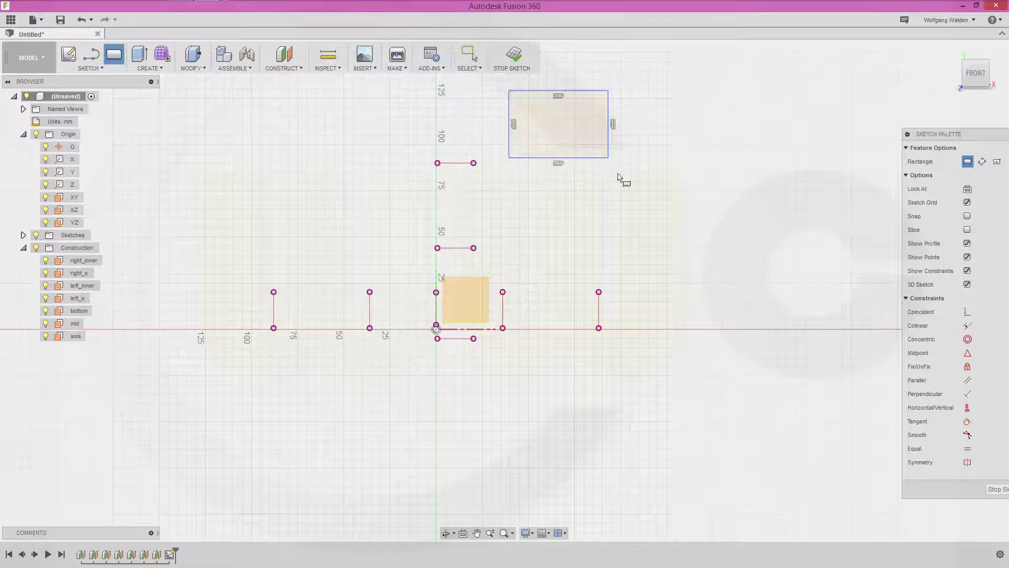
key("Escape")
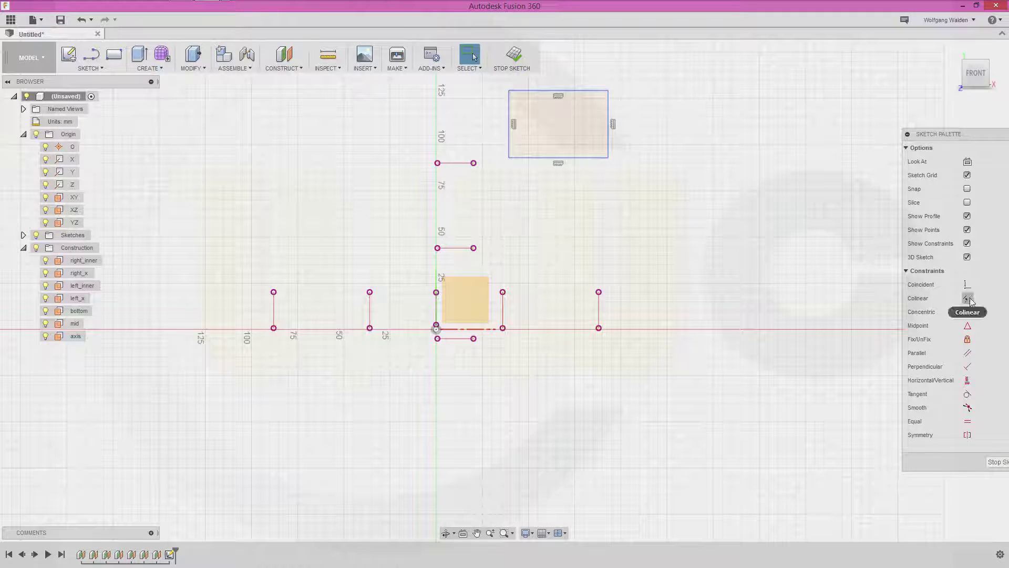
Step: Make the rectangle's left, right and lower edges collinear with the projected right_inner, right_x and axis lines
left_click(966, 299)
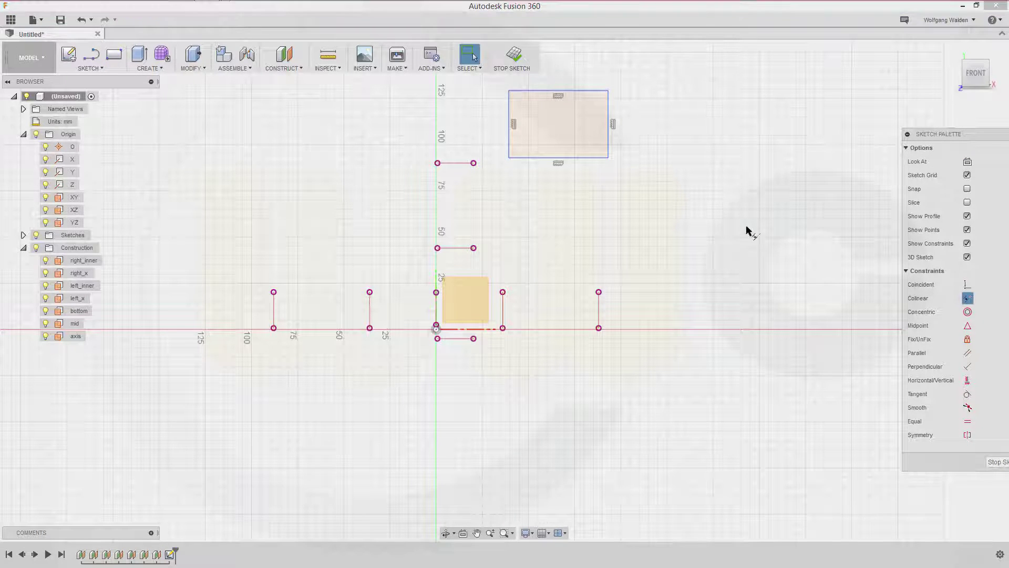
left_click(503, 311)
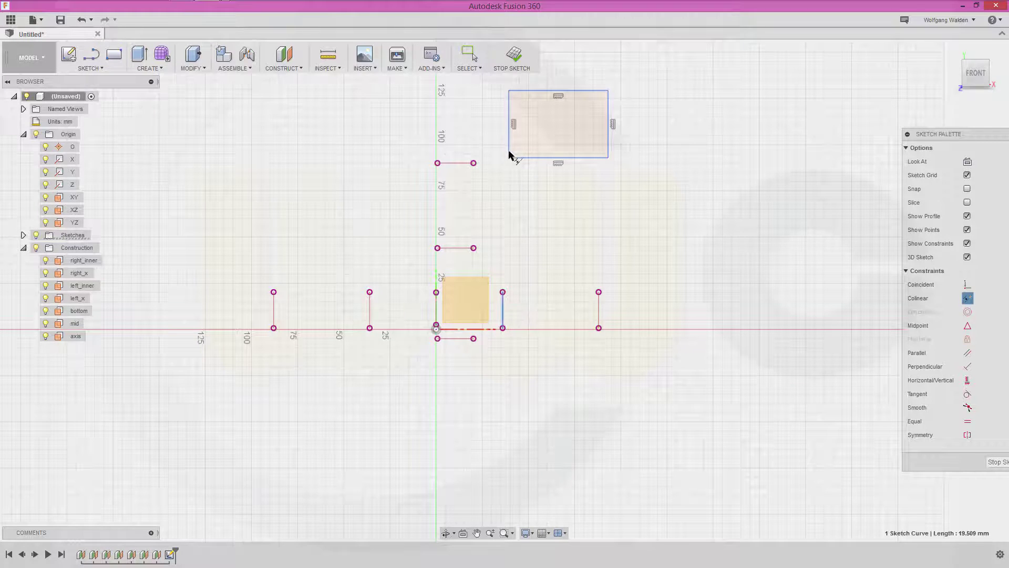
left_click(511, 148)
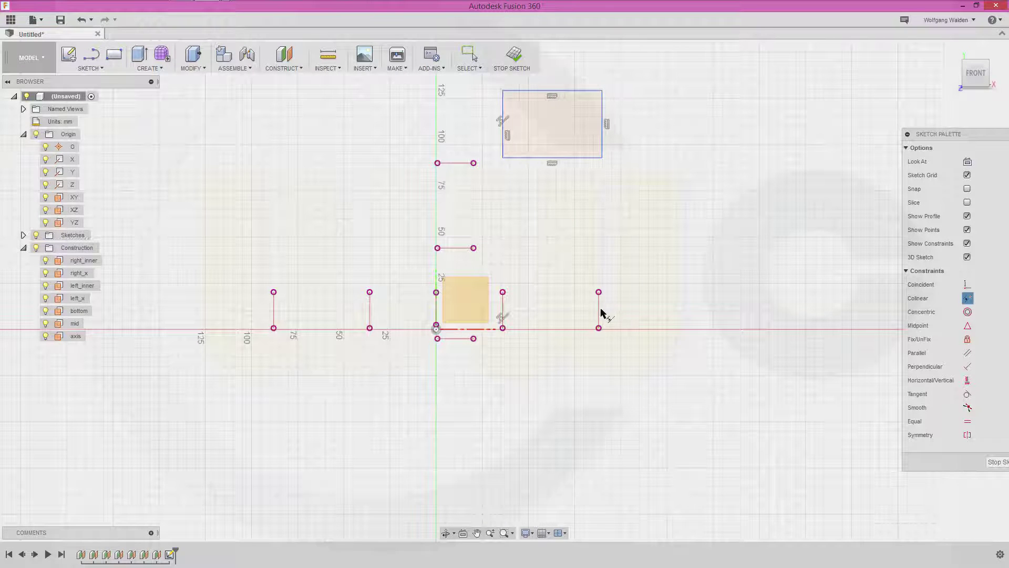
left_click(603, 152)
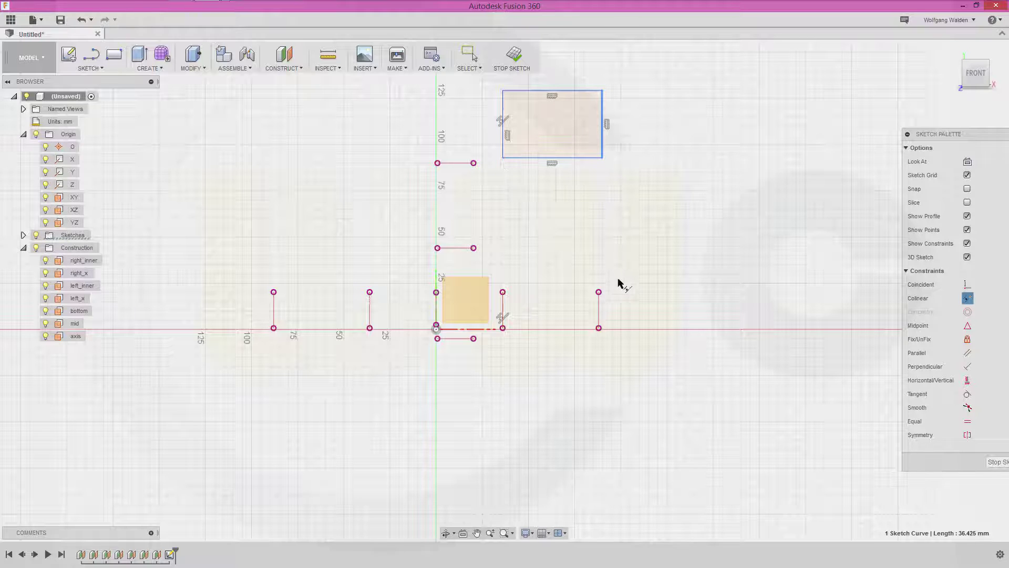
left_click(599, 306)
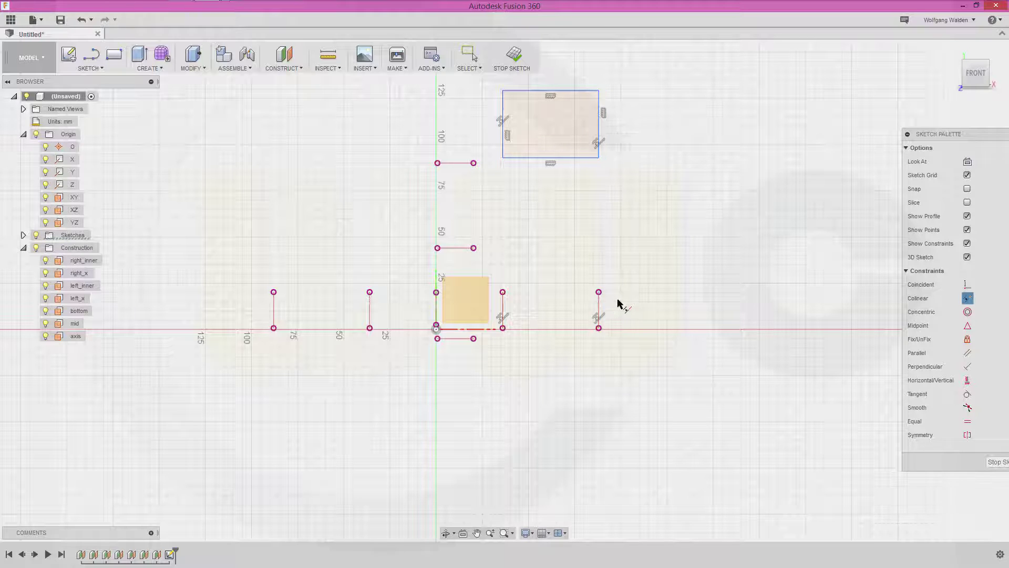
left_click(527, 159)
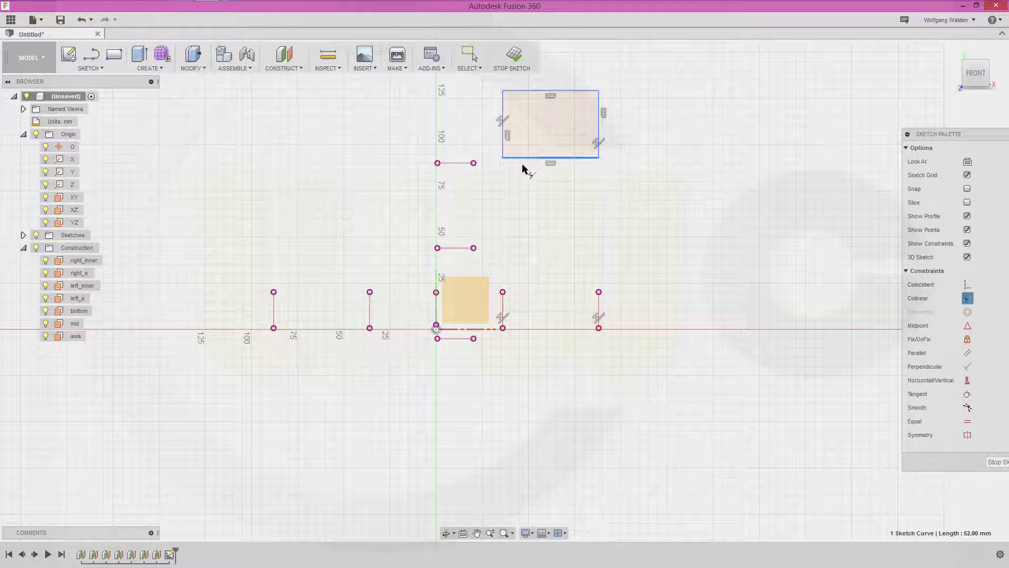
left_click(464, 167)
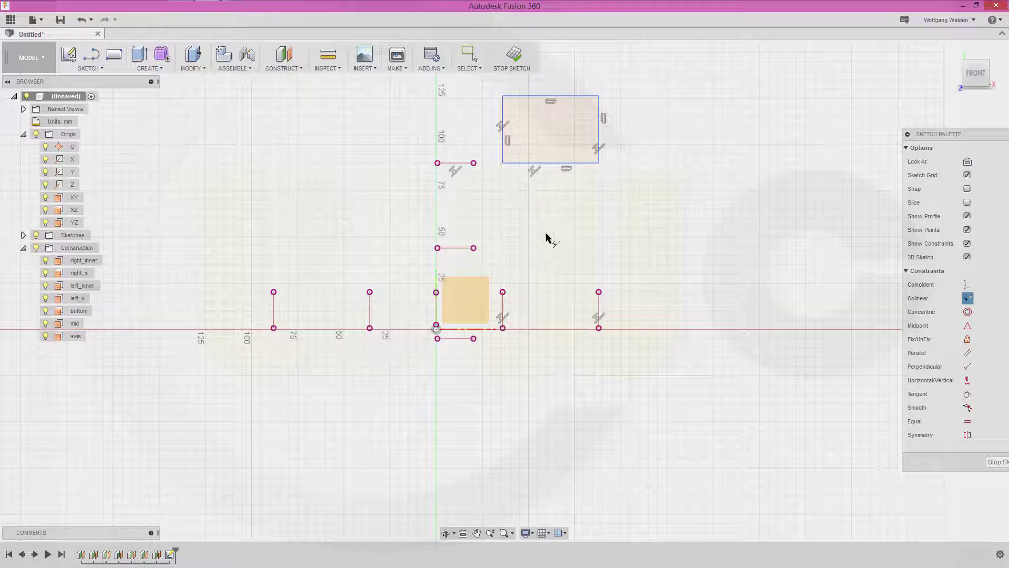
Step: Dimension the rectangle's height as 46 mm and finish the sketch
key("d")
left_click(584, 163)
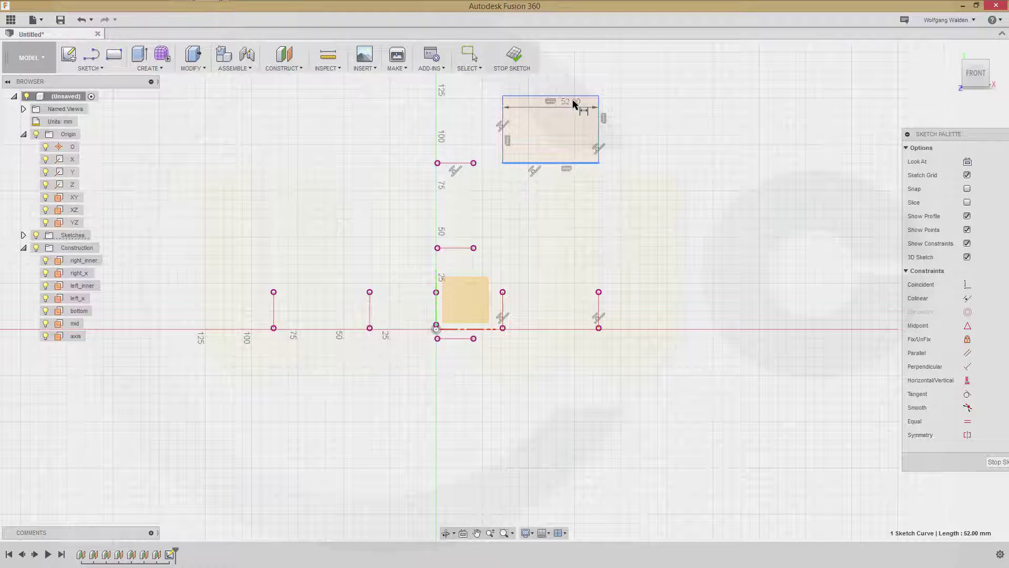
left_click(674, 139)
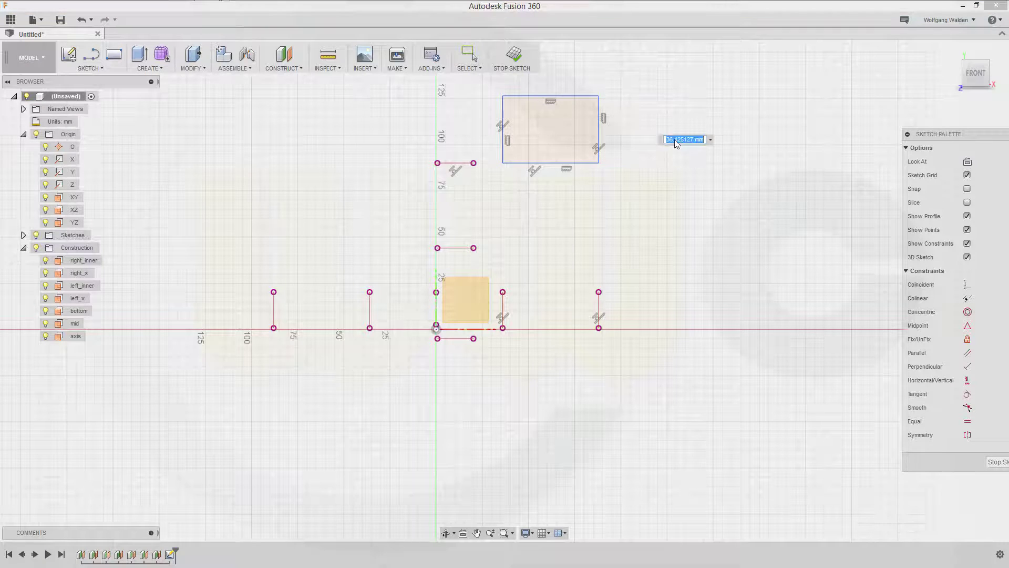
type("46")
key("Return")
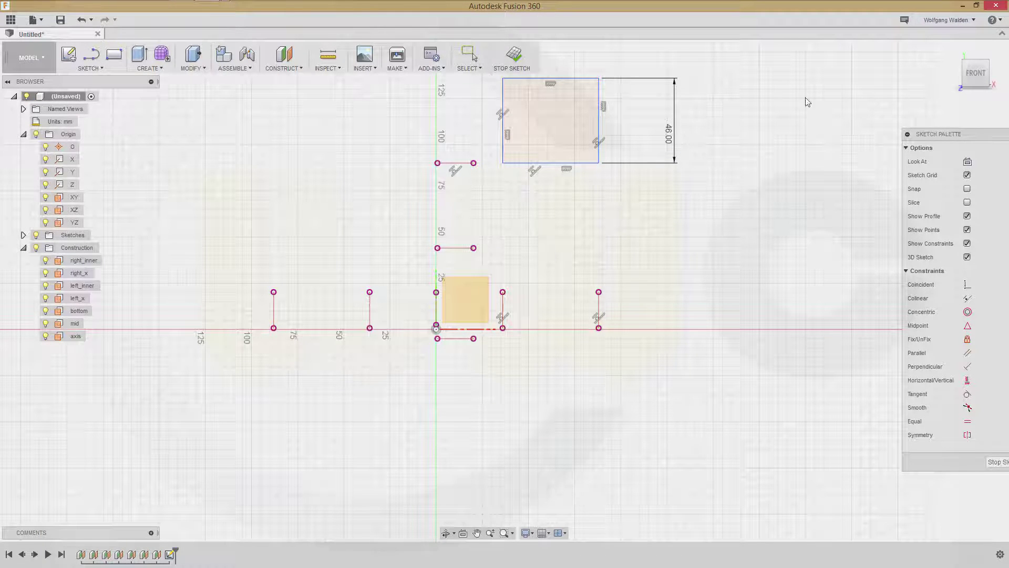
left_click(508, 62)
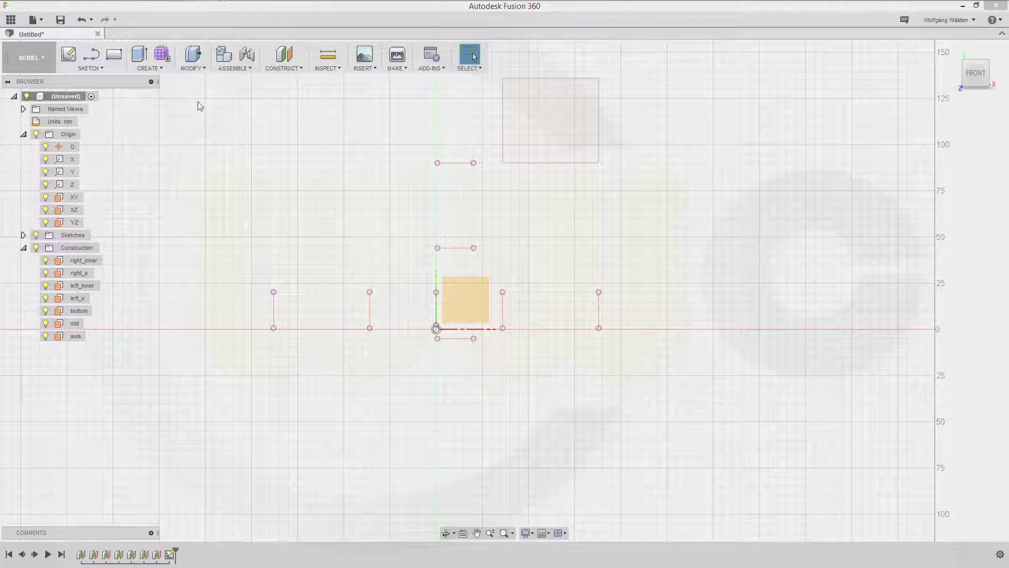
Step: Revolve the rectangle profile 360 degrees about its lower edge as a new body
left_click(159, 68)
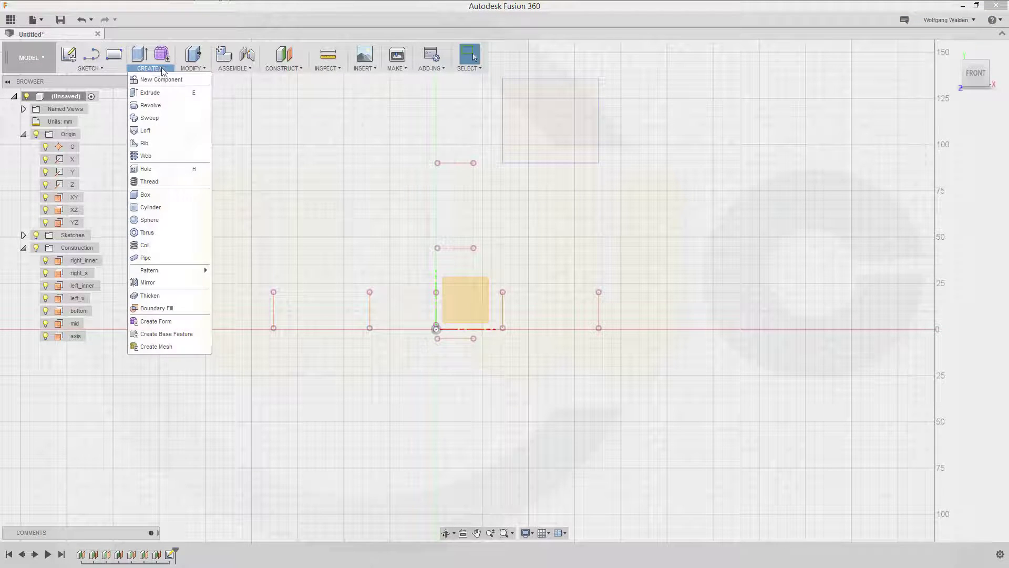
left_click(150, 105)
left_click(513, 142)
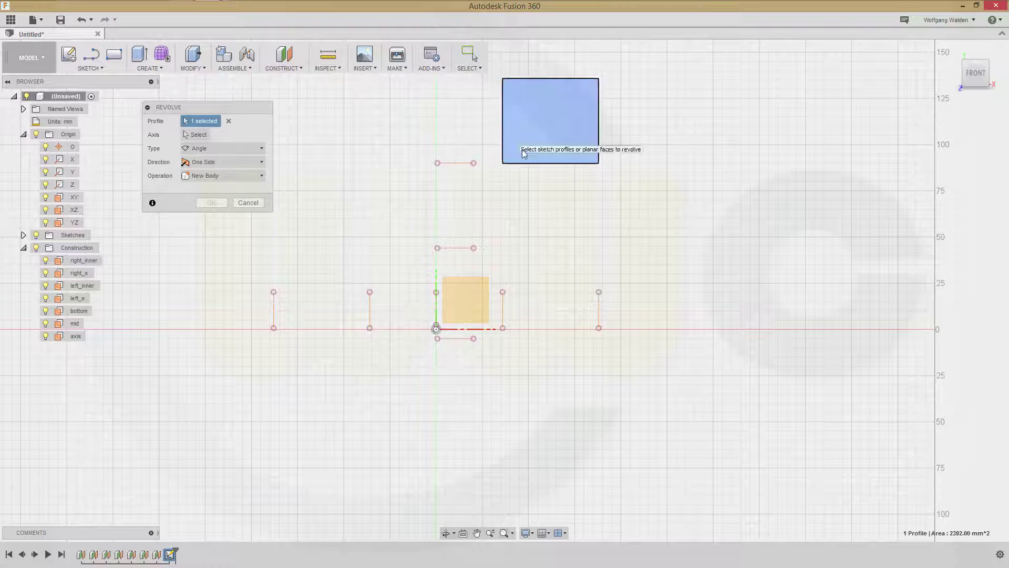
left_click(202, 137)
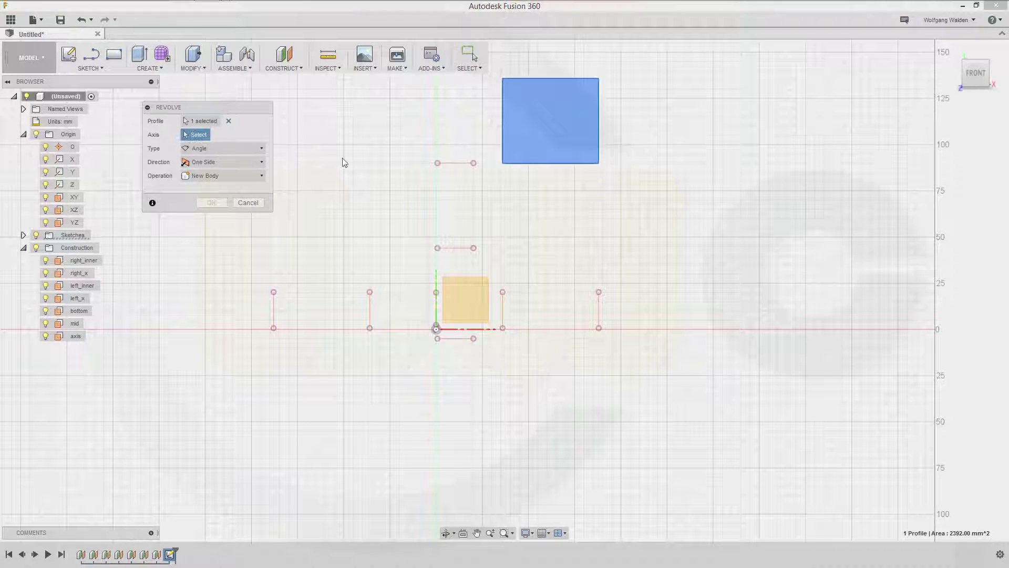
left_click(545, 165)
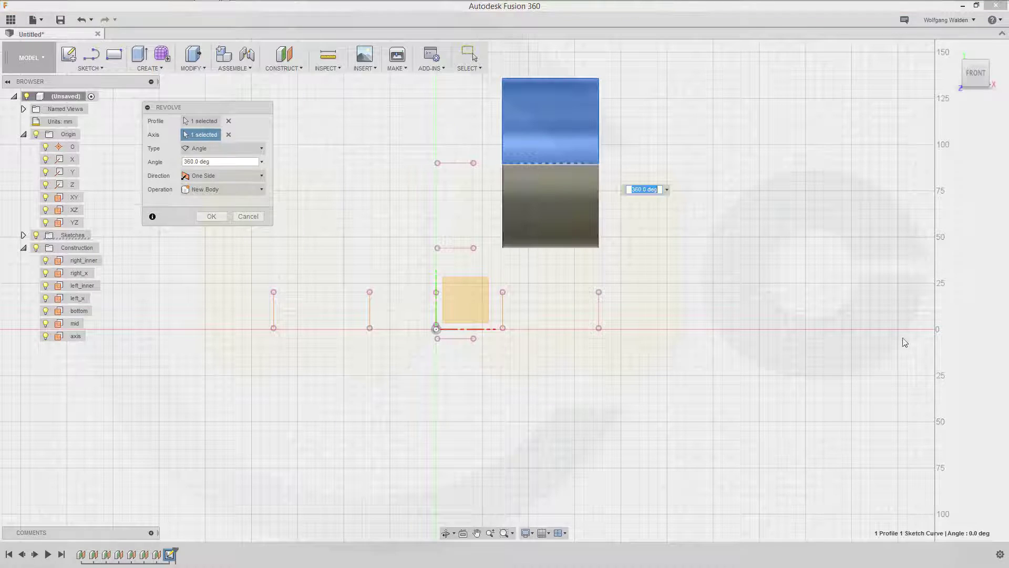
left_click(211, 217)
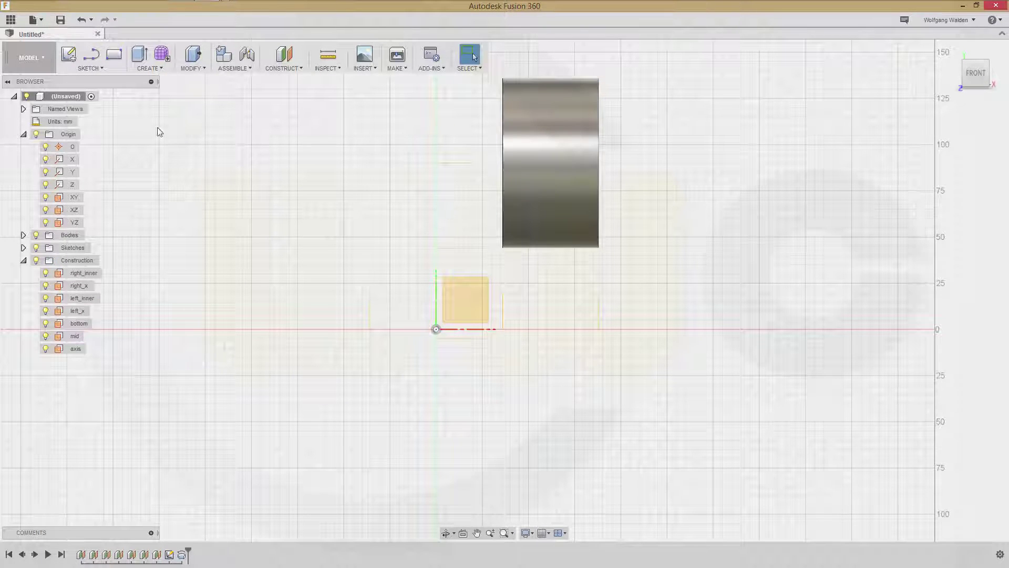
Step: Create a new sketch on the XY origin plane and project the mid, YZ and XZ planes into it
left_click(69, 56)
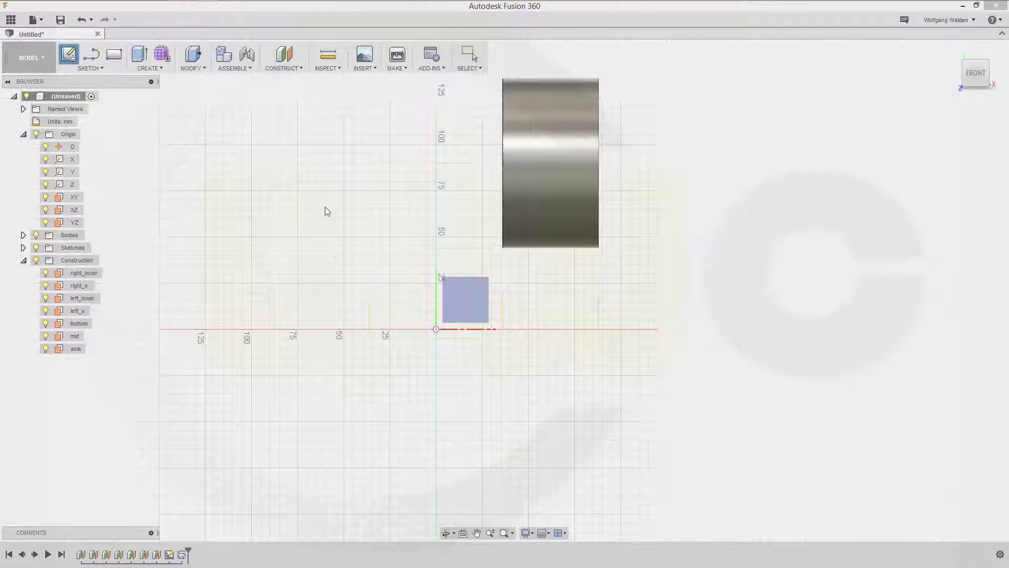
left_click(467, 292)
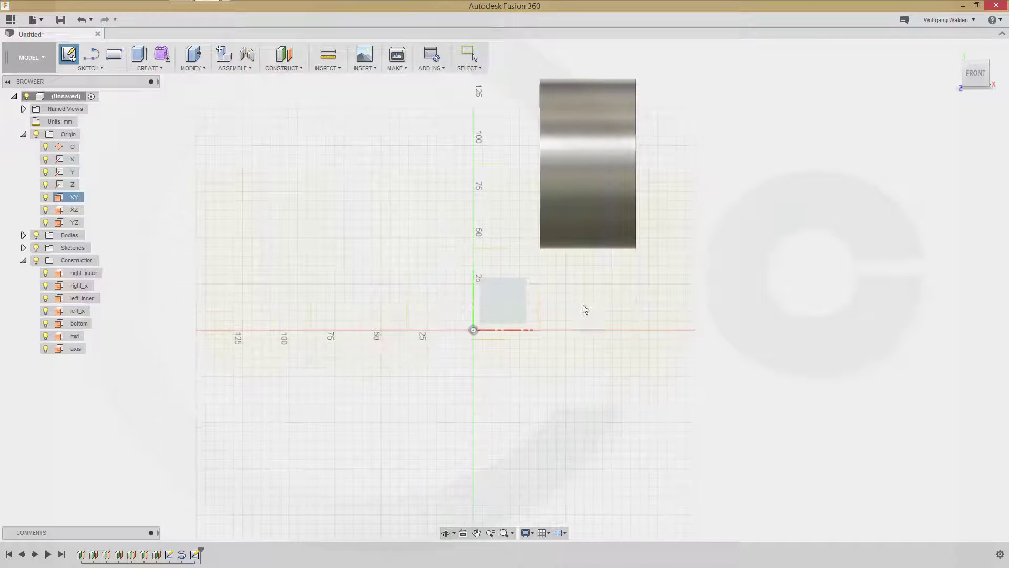
key("p")
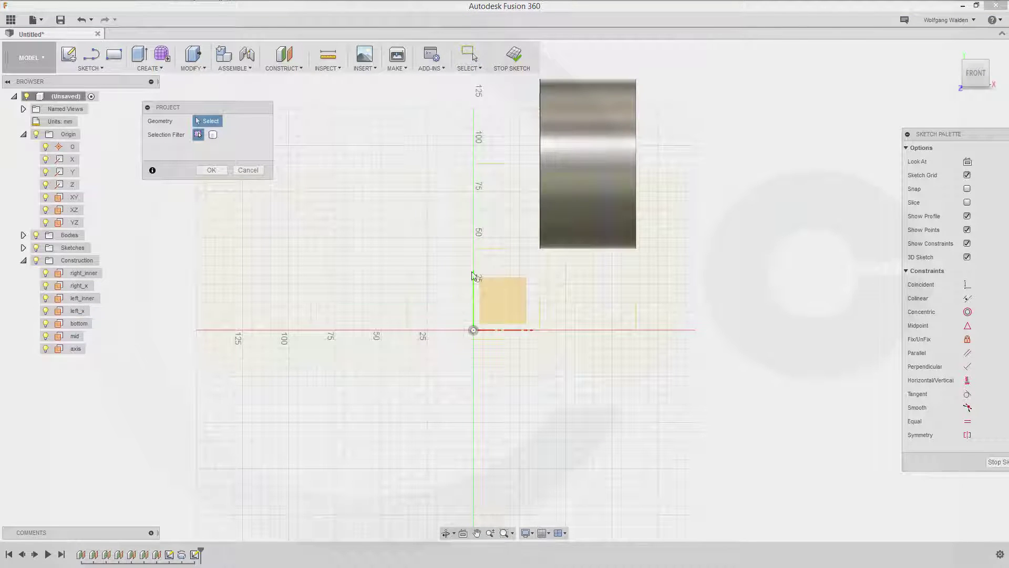
left_click(498, 248)
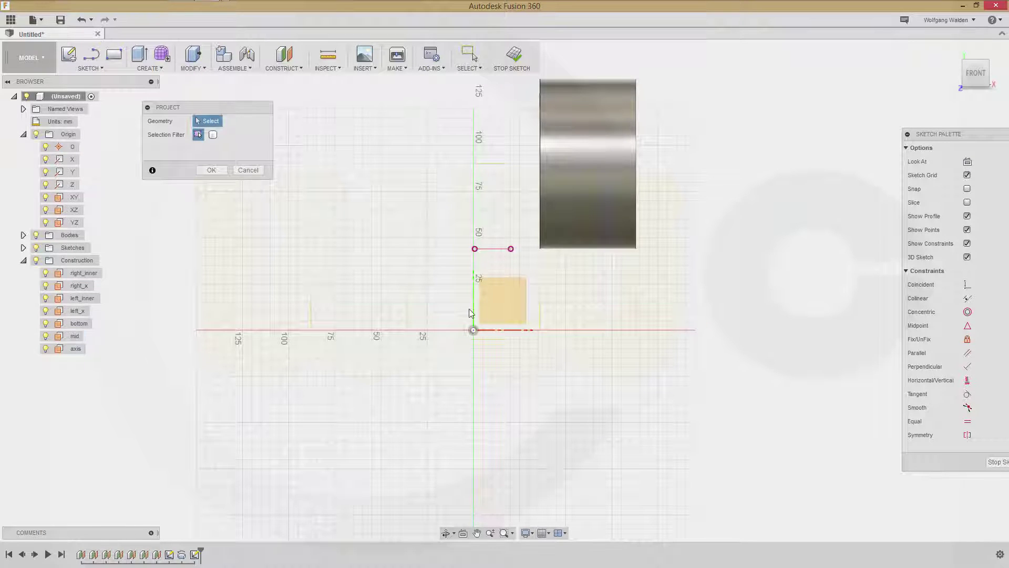
left_click(473, 312)
left_click(219, 171)
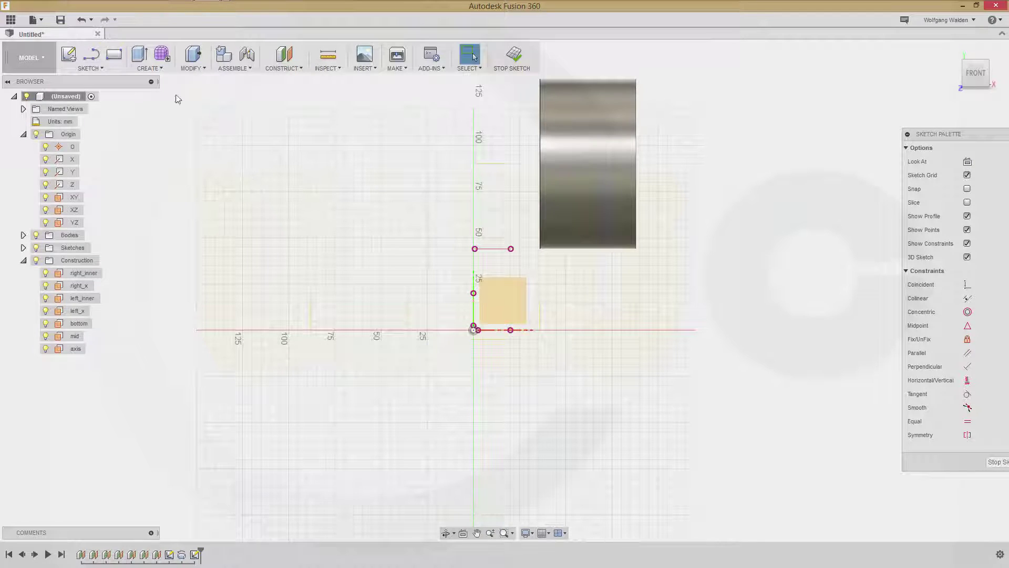
Step: Sketch a two-point rectangle about 29 mm wide and 31 mm tall between the projected mid line and the X axis
left_click(115, 56)
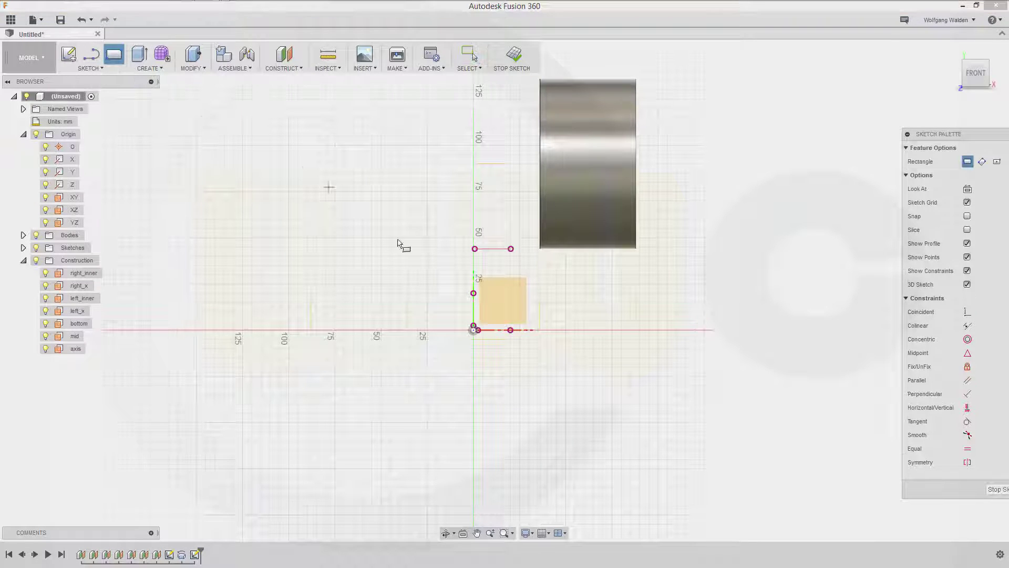
left_click(480, 259)
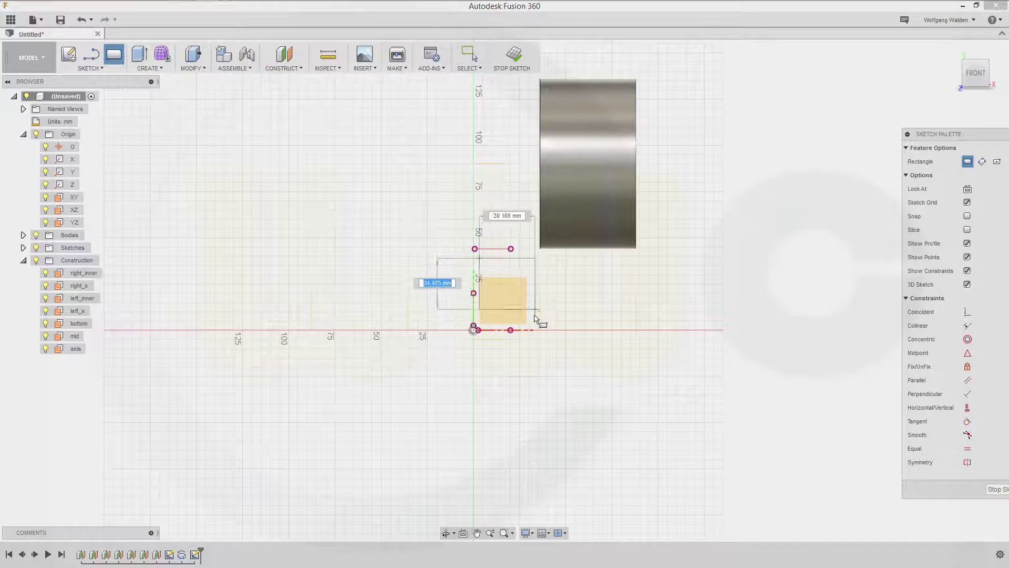
left_click(534, 317)
key("Escape")
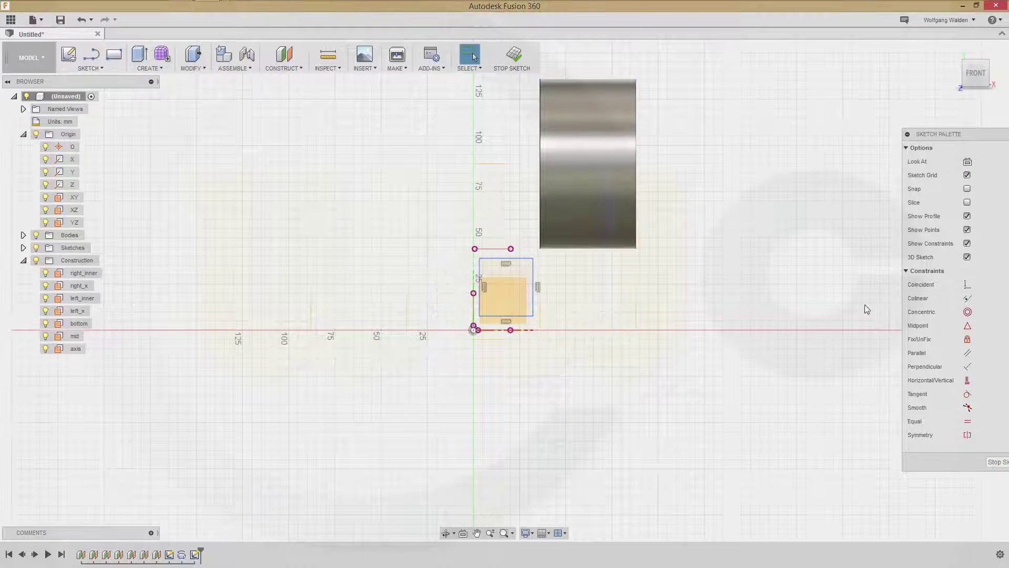
Step: Make the rectangle's upper, left and lower edges collinear with the projected mid, YZ and XZ lines
left_click(968, 298)
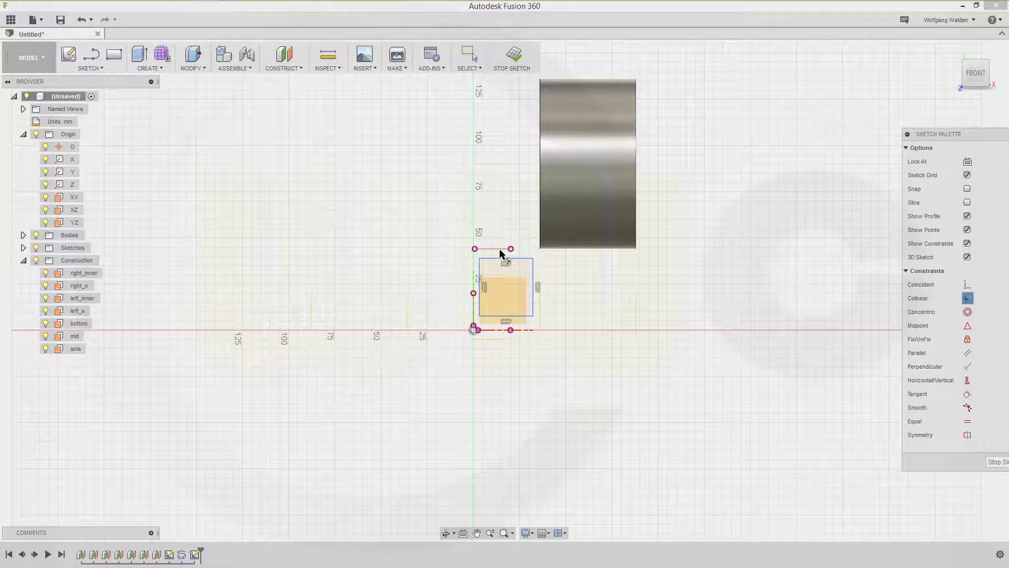
left_click(496, 259)
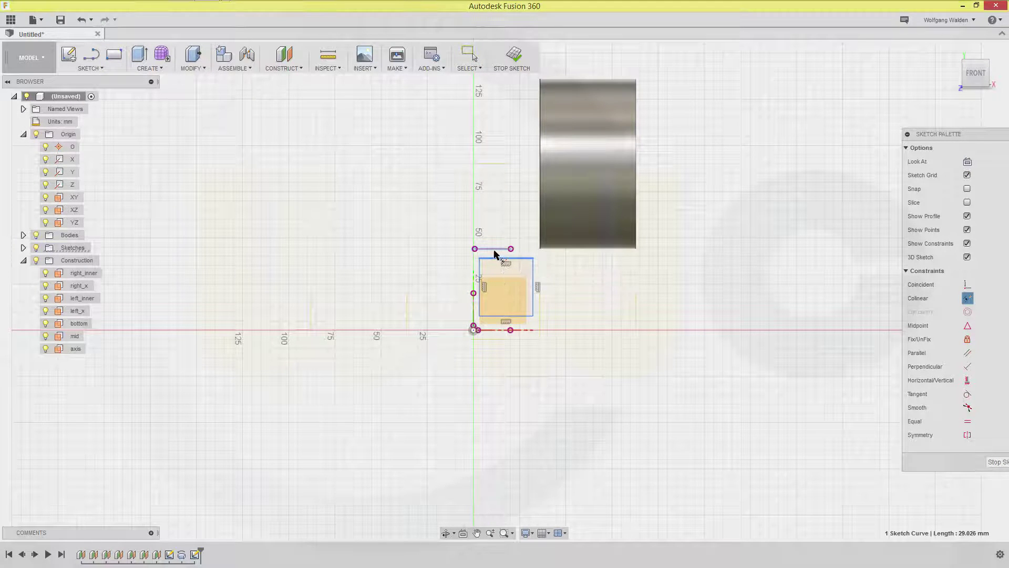
left_click(497, 249)
left_click(479, 287)
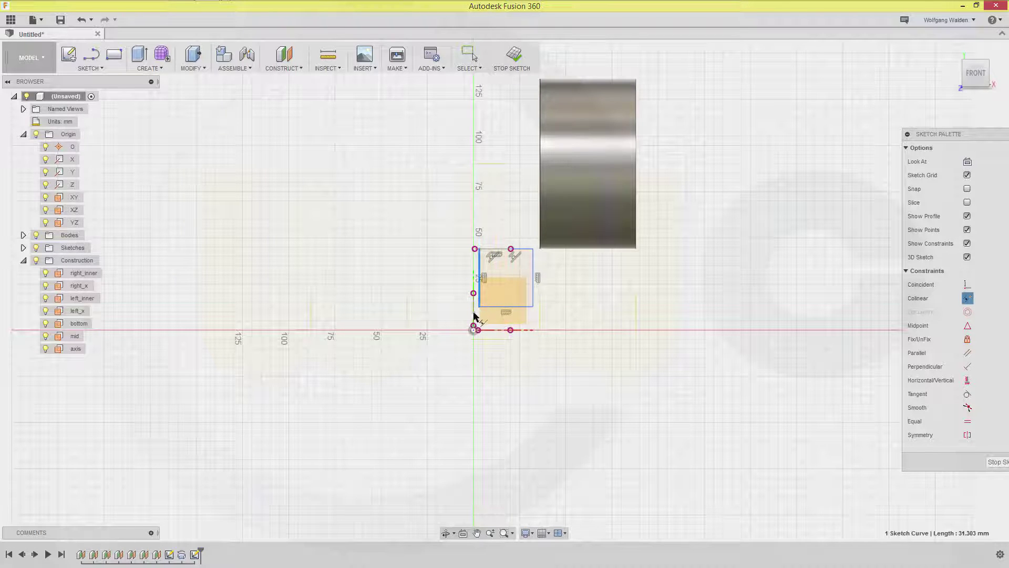
left_click(474, 316)
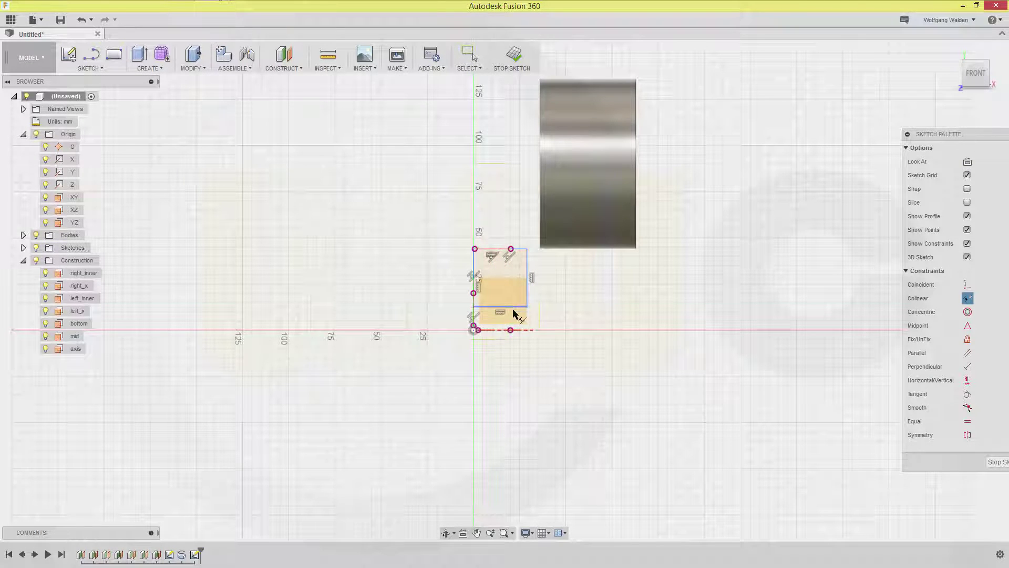
left_click(514, 312)
left_click(504, 330)
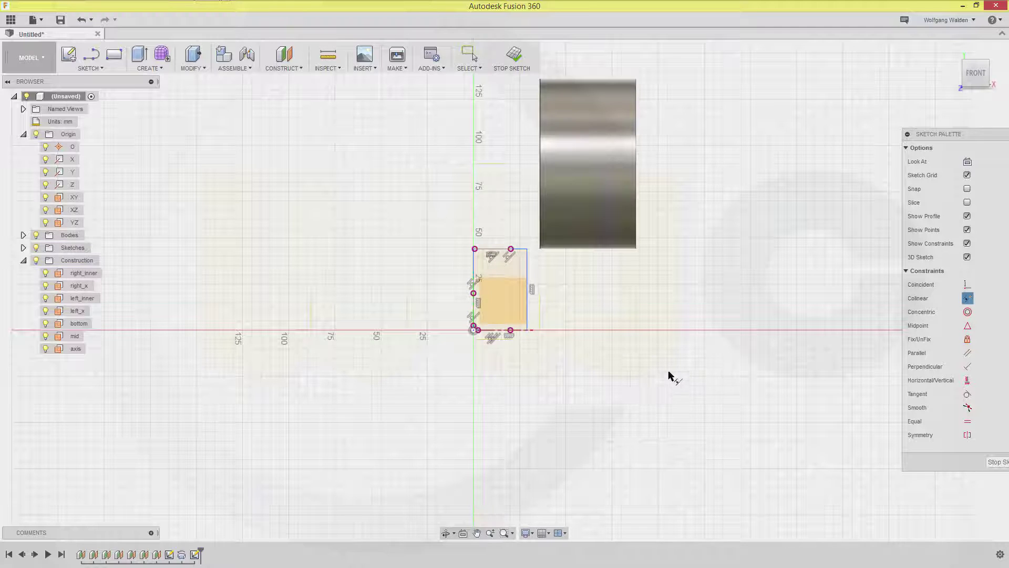
key("Escape")
Step: Dimension the rectangle's width from the YZ line to its right edge as 40 mm and finish the sketch
left_click(527, 284)
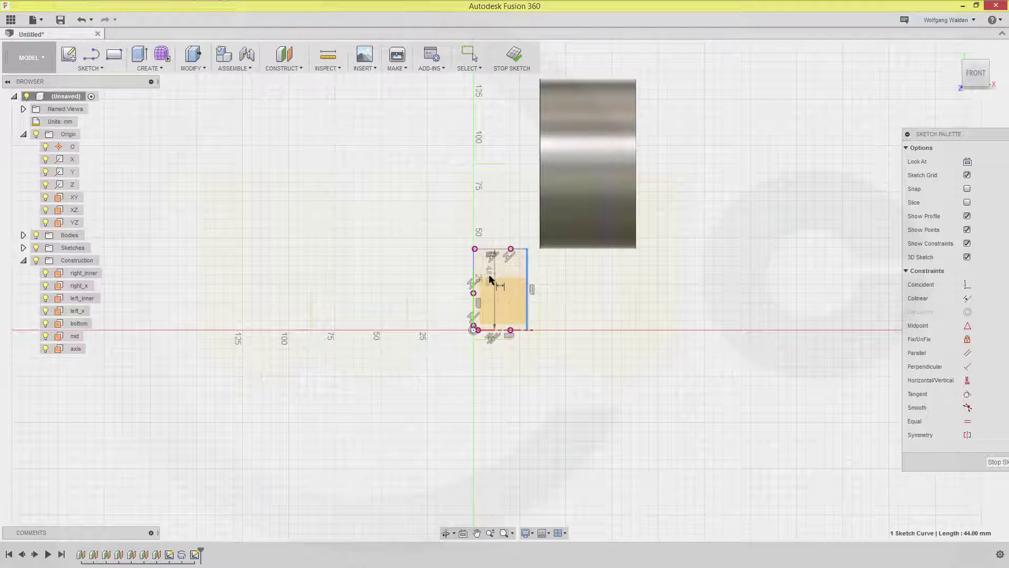
left_click(474, 316, "ctrl")
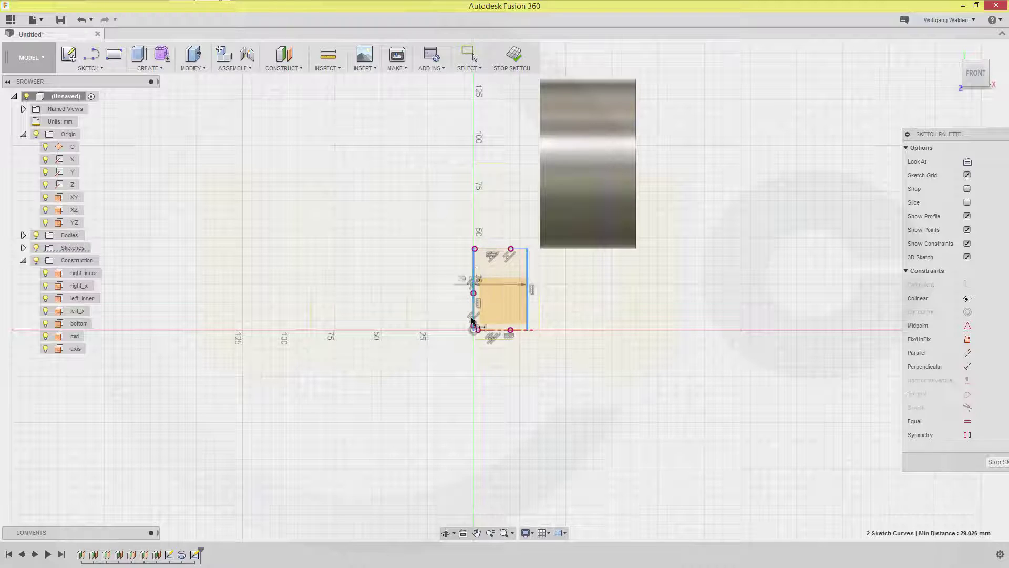
key("d")
left_click(500, 374)
key("BackSpace")
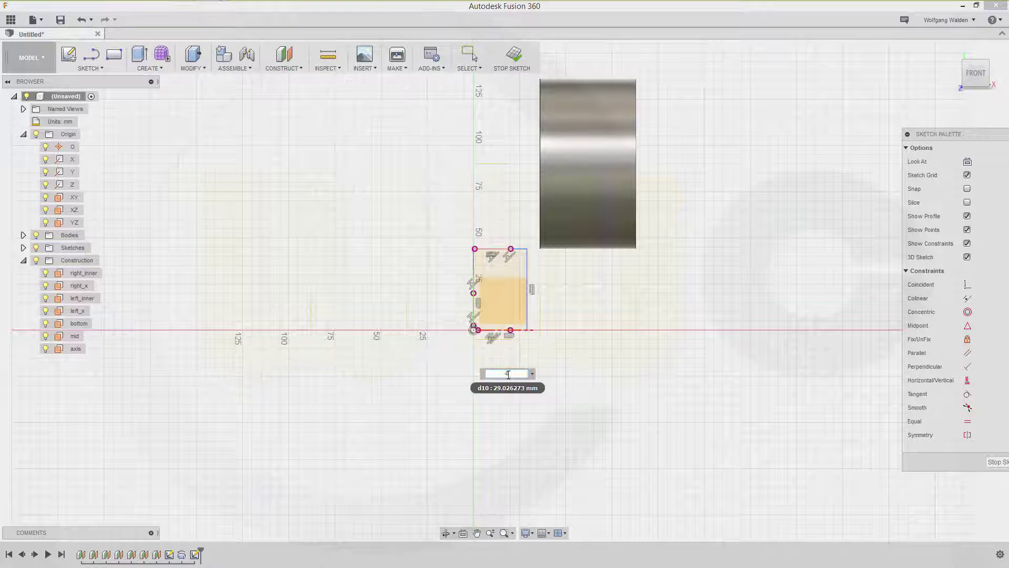
type("40")
key("Return")
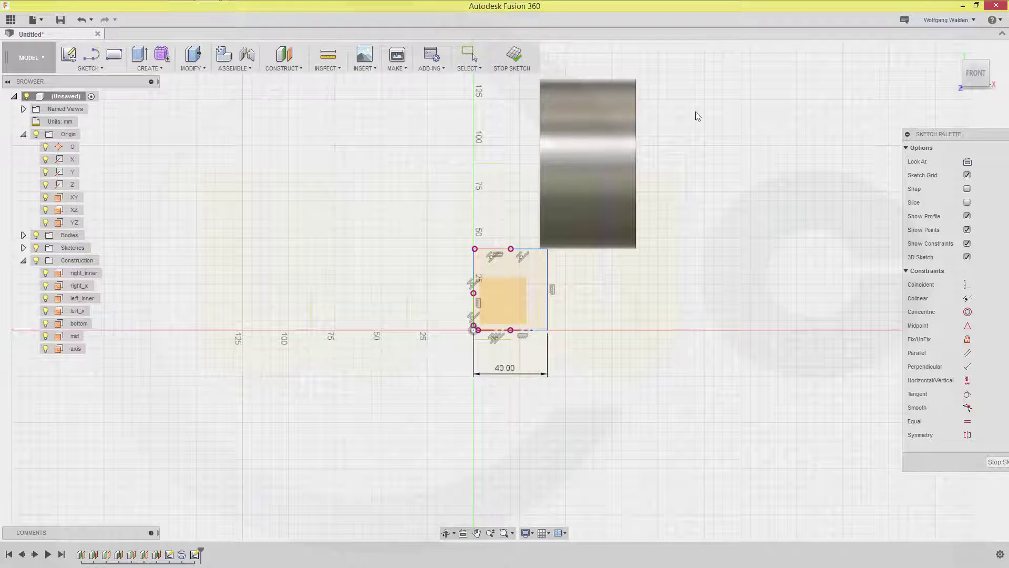
left_click(513, 54)
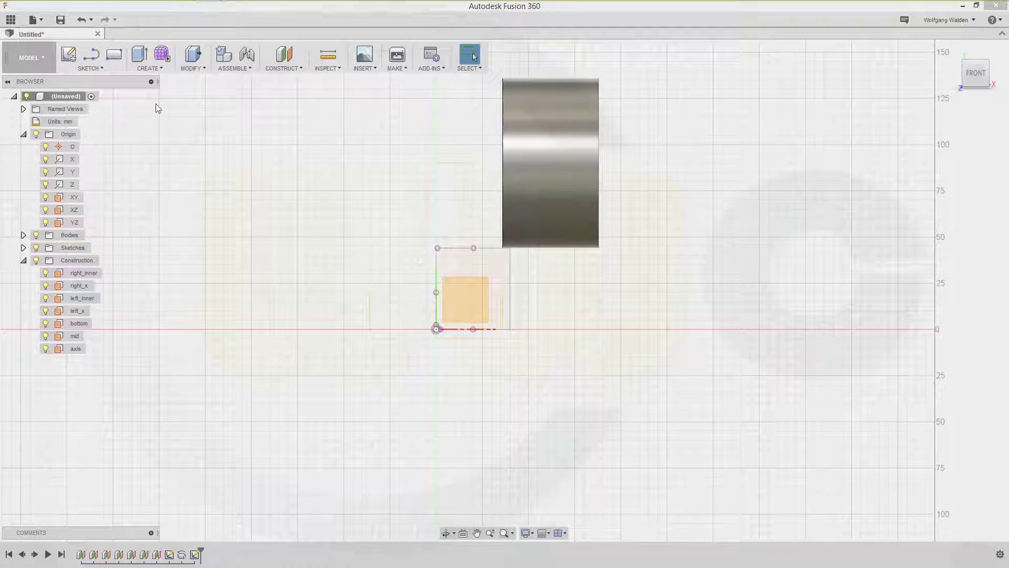
Step: Revolve the 40 mm wide rectangle 360 degrees about its left edge on the Y axis as a new body
left_click(159, 69)
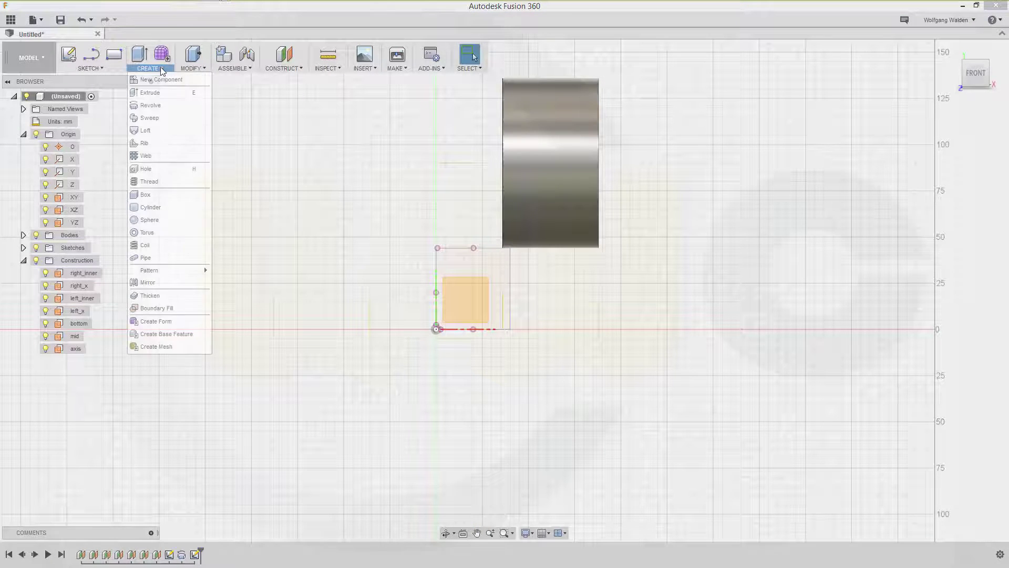
left_click(150, 103)
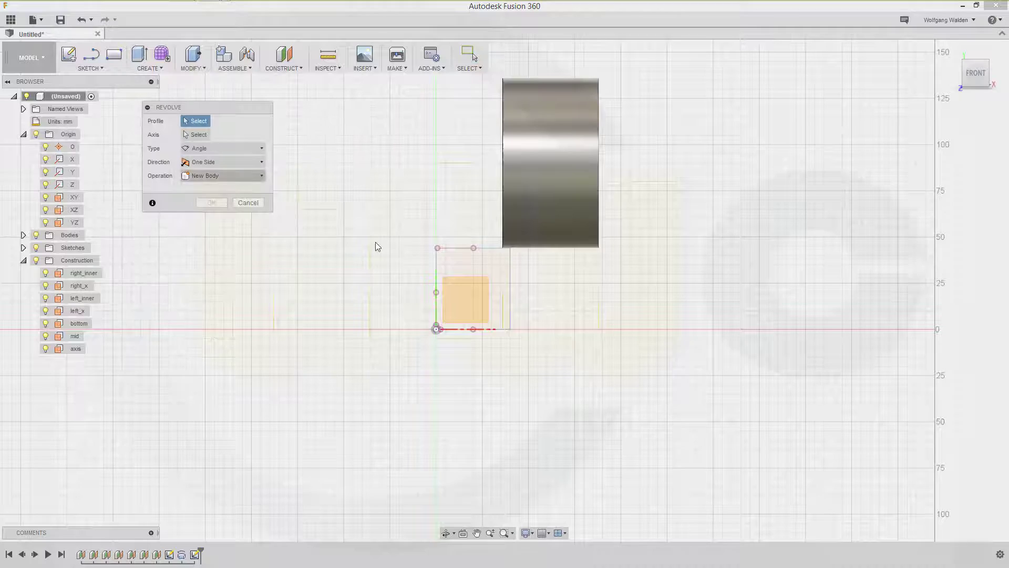
left_click(500, 282)
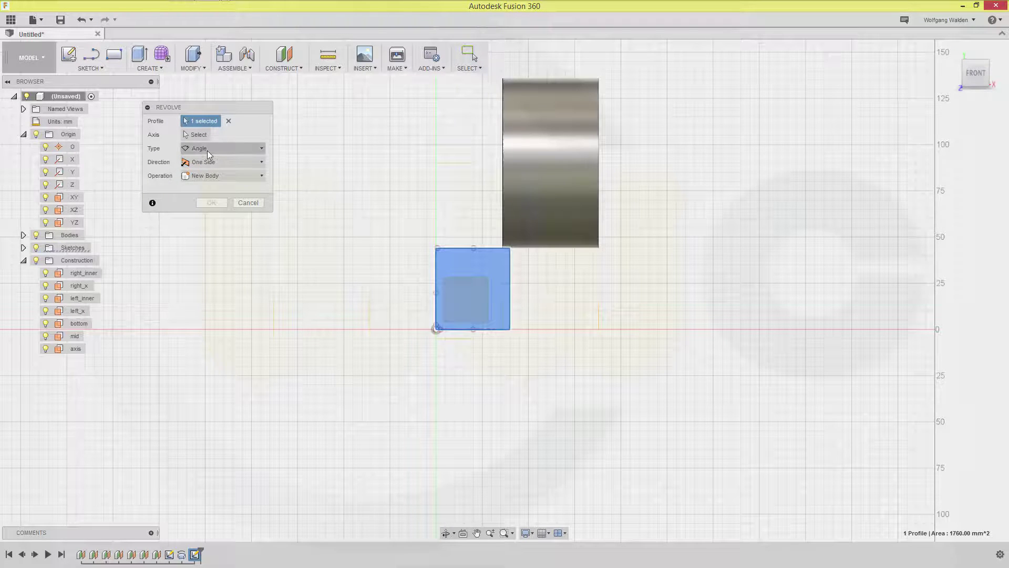
left_click(197, 134)
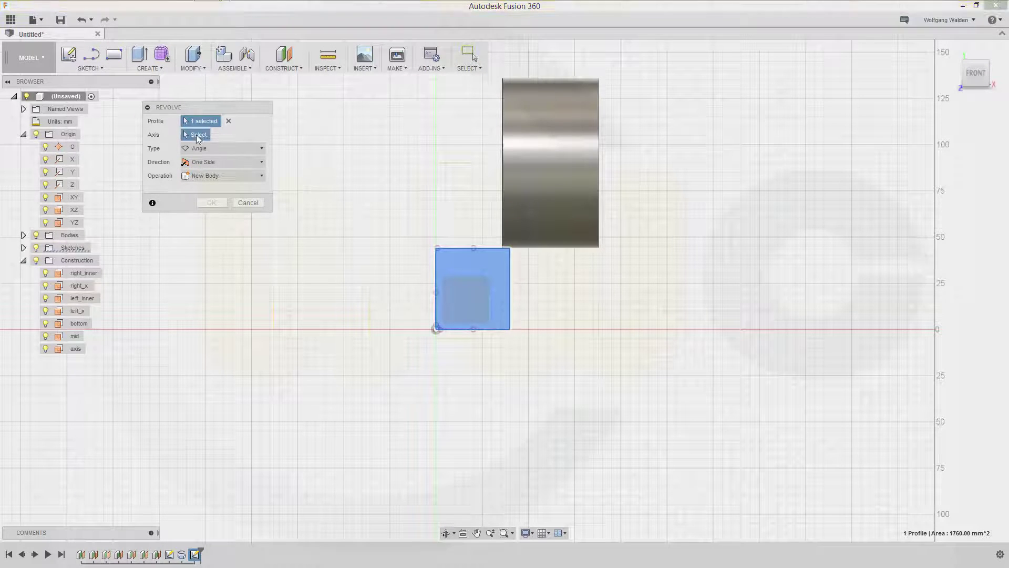
left_click(437, 277)
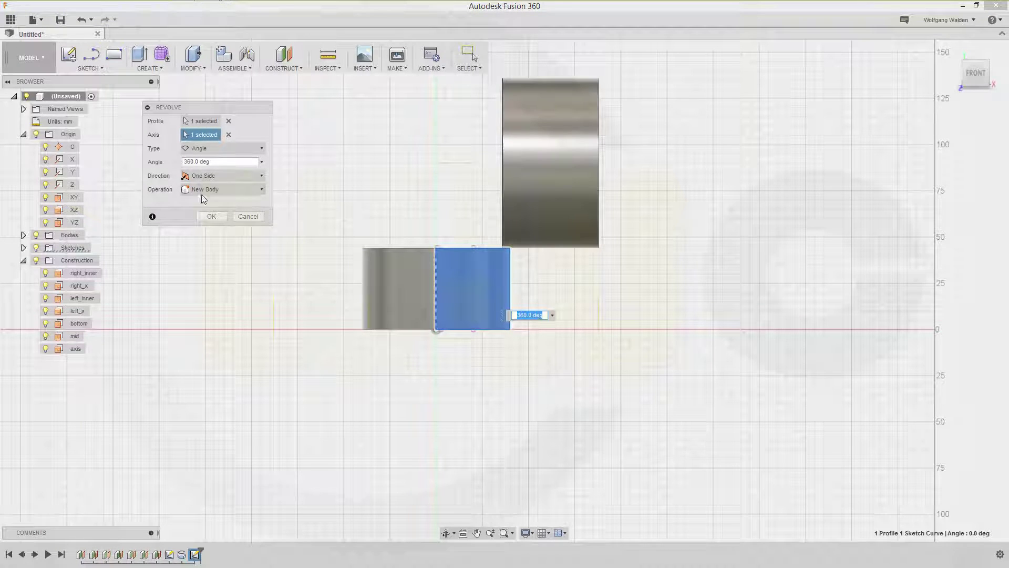
left_click(211, 216)
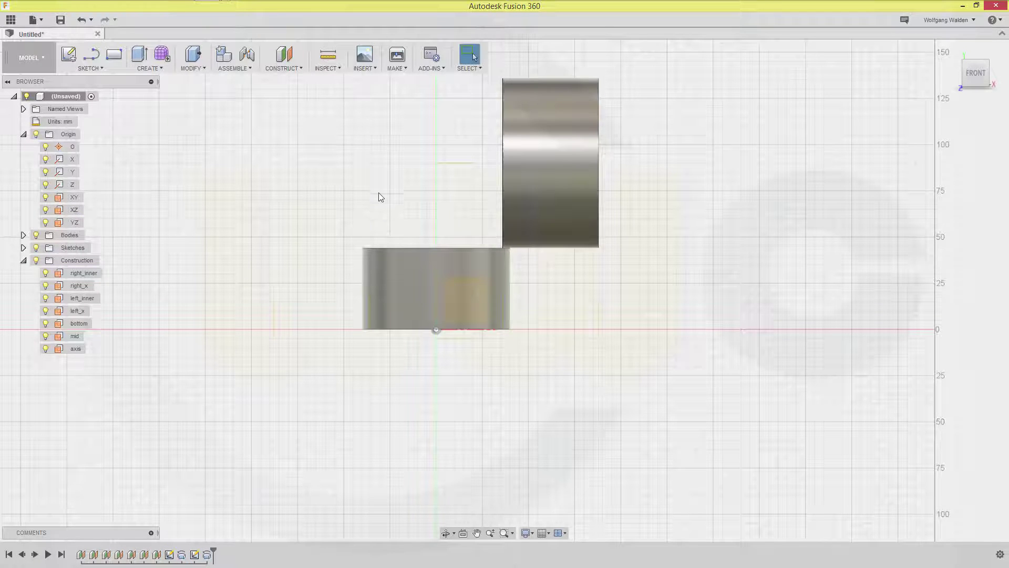
Step: Create a sketch on the XY origin plane and draw a two-point rectangle about 30 mm tall, above and left of the central cylinder
middle_click_drag(380, 196, 418, 262)
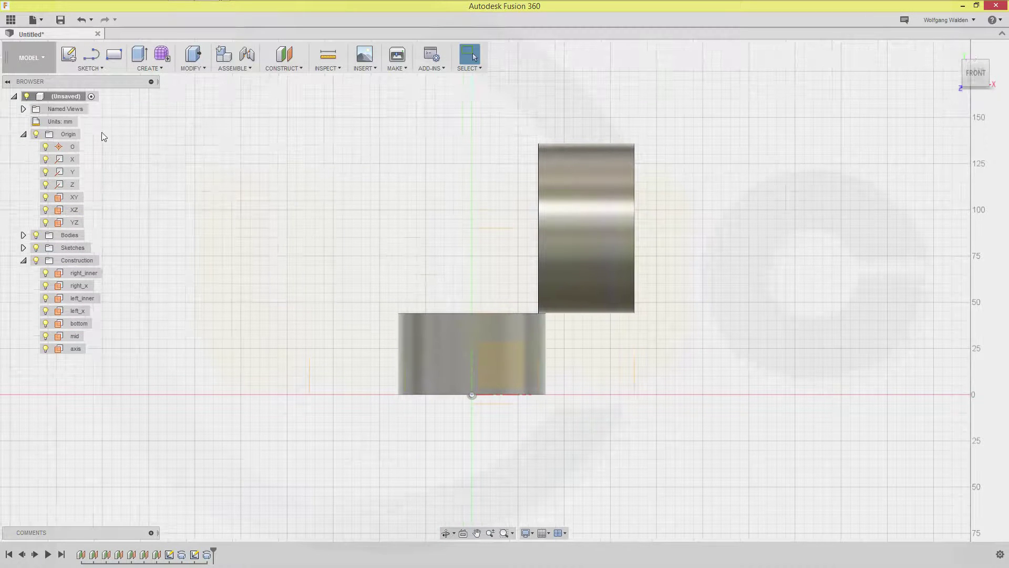
left_click(85, 58)
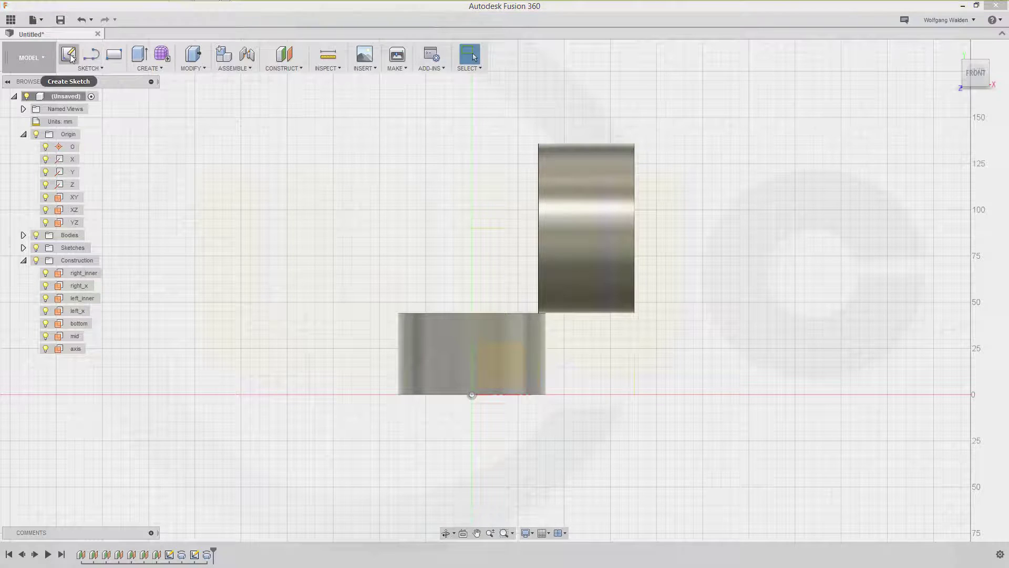
left_click(509, 369)
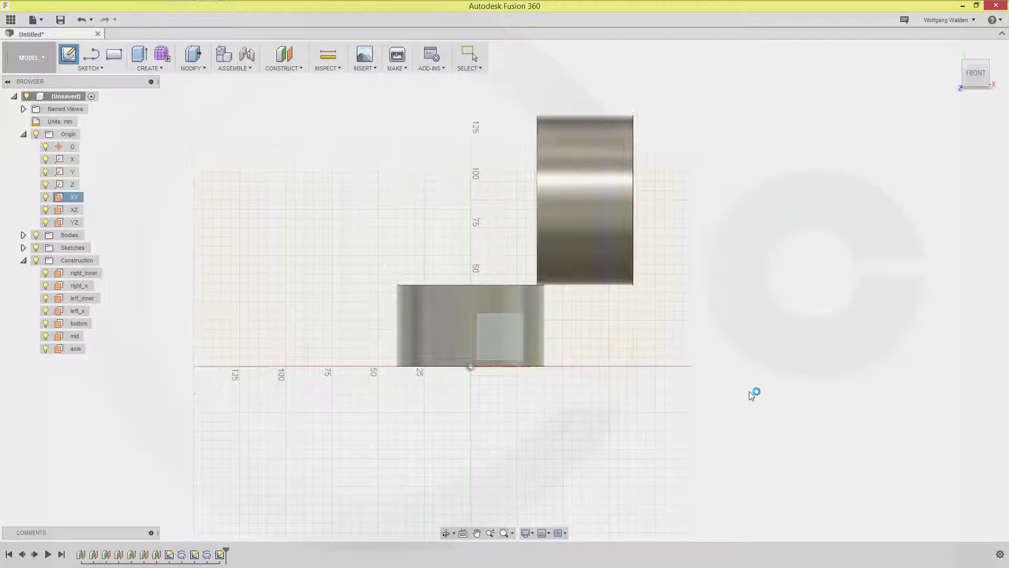
left_click(114, 55)
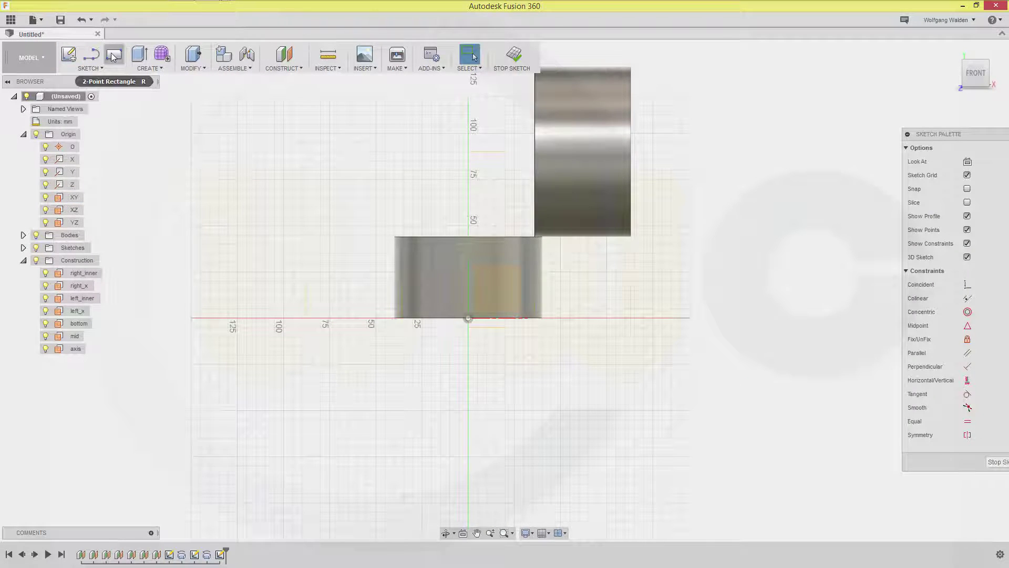
left_click(281, 86)
left_click(395, 142)
key("Escape")
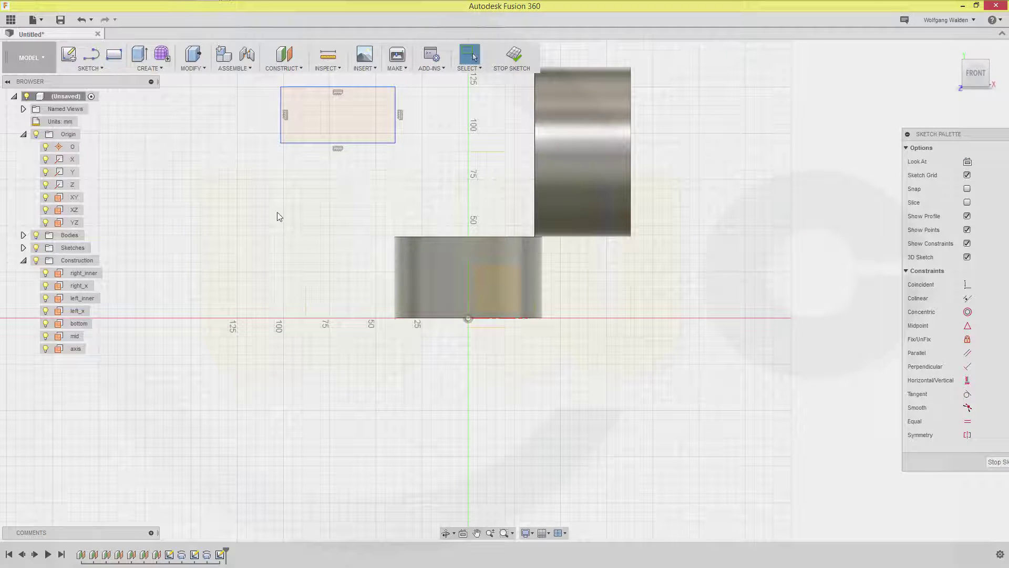
Step: Project the left_x, left_inner and axis construction planes into the sketch
key("p")
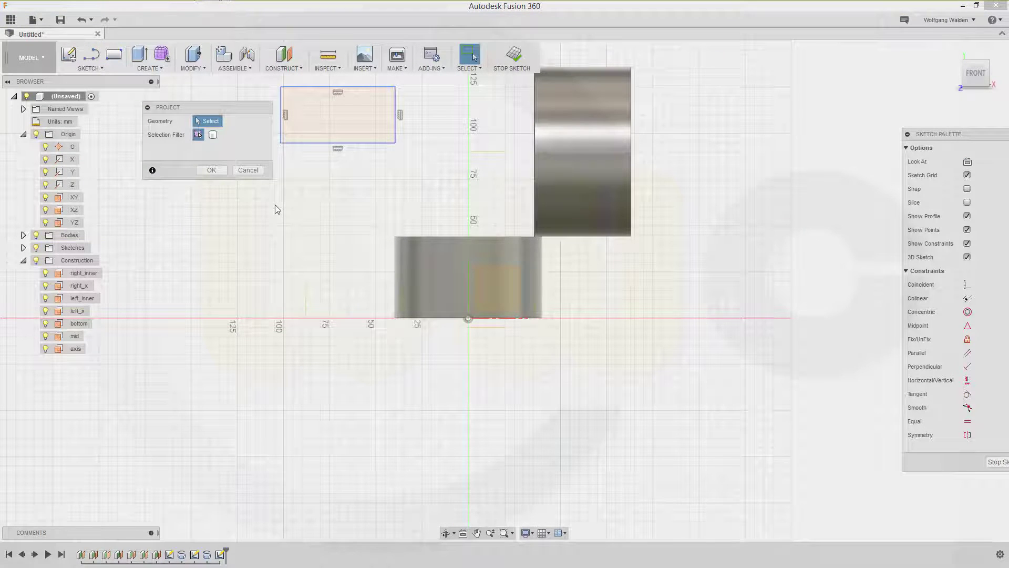
left_click(306, 305)
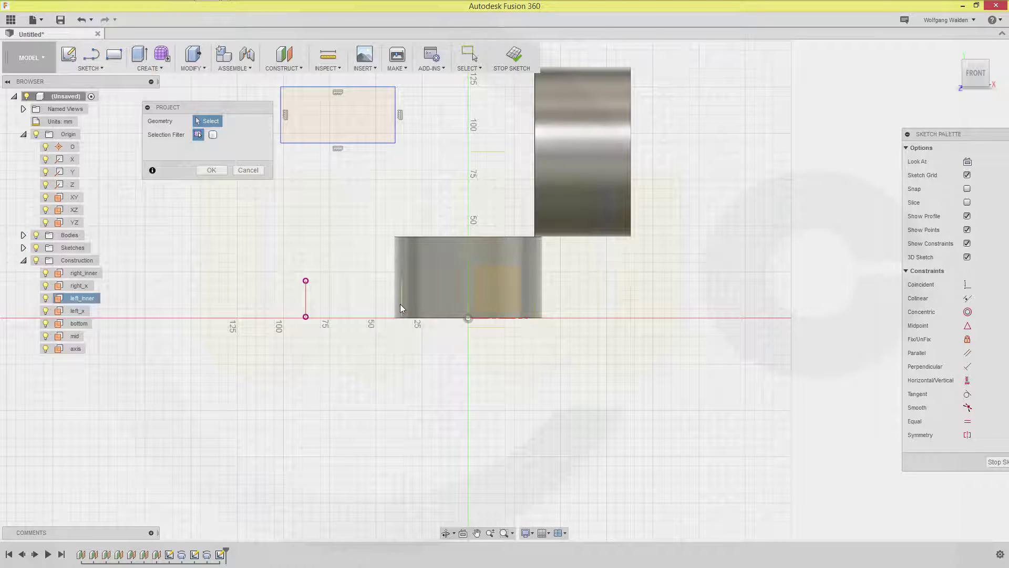
left_click(403, 304)
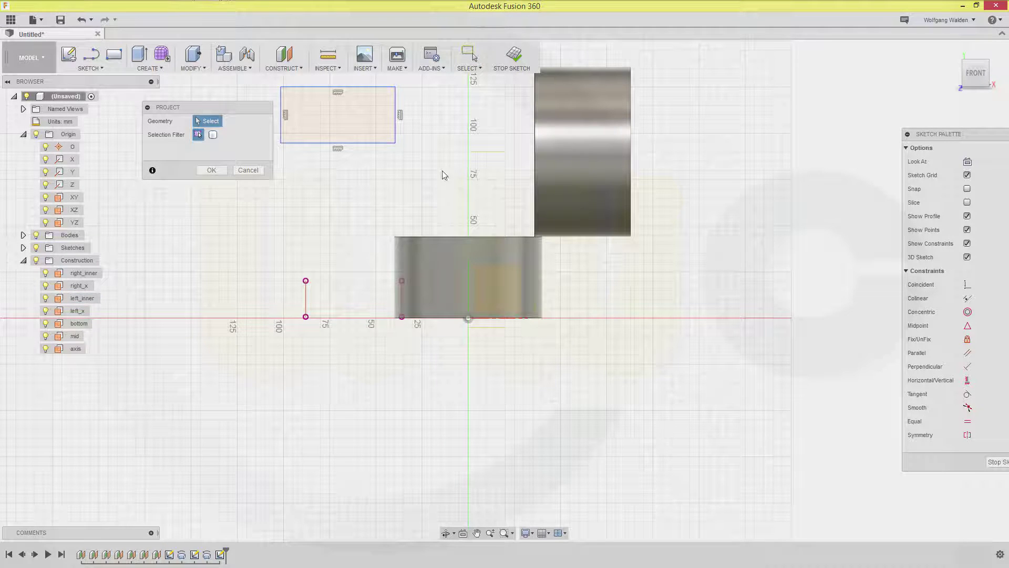
left_click(487, 158)
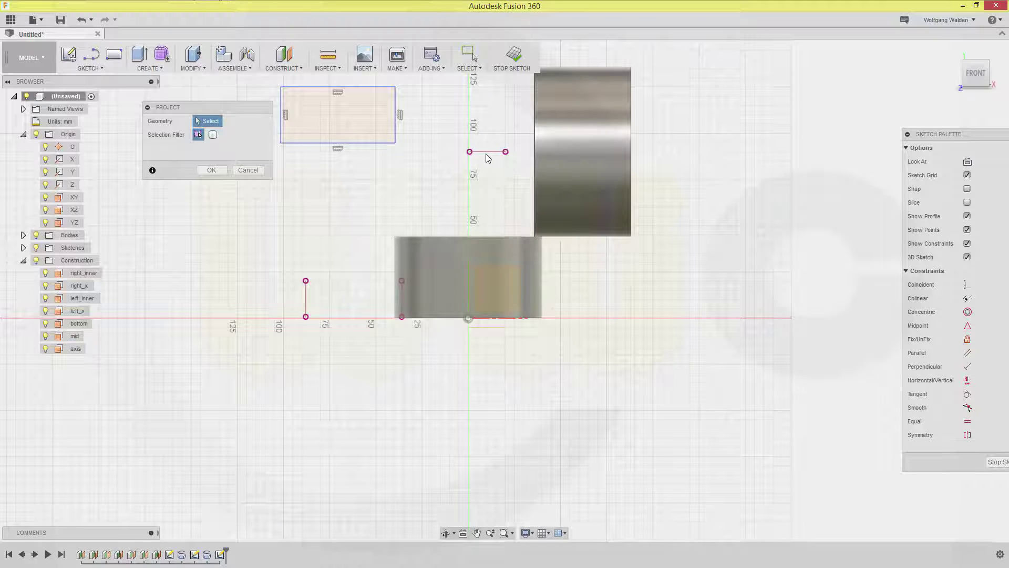
left_click(223, 172)
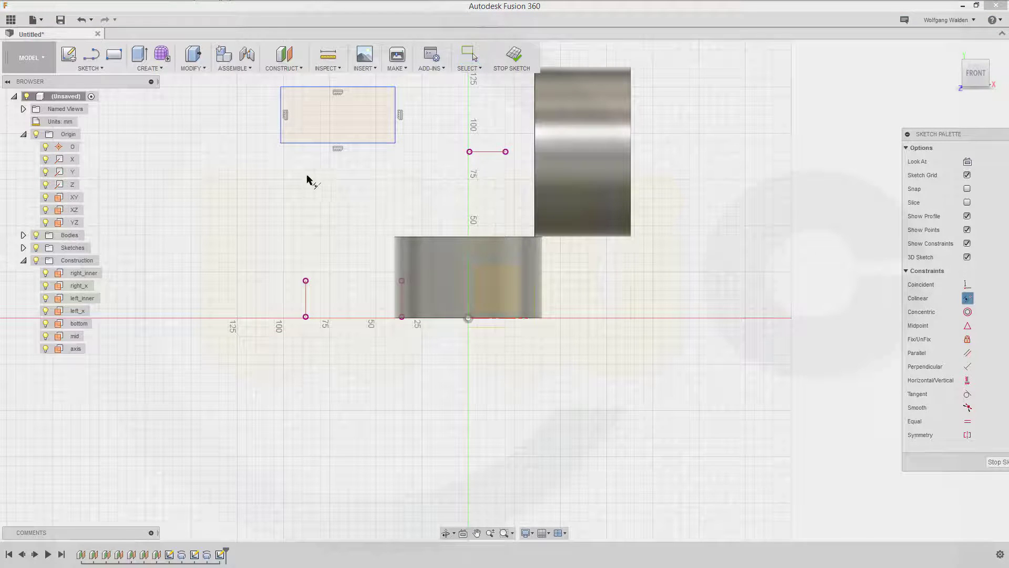
Step: Make the rectangle's left, right and lower edges collinear with the projected left_x, left_inner and axis lines
left_click(307, 306)
left_click(281, 138)
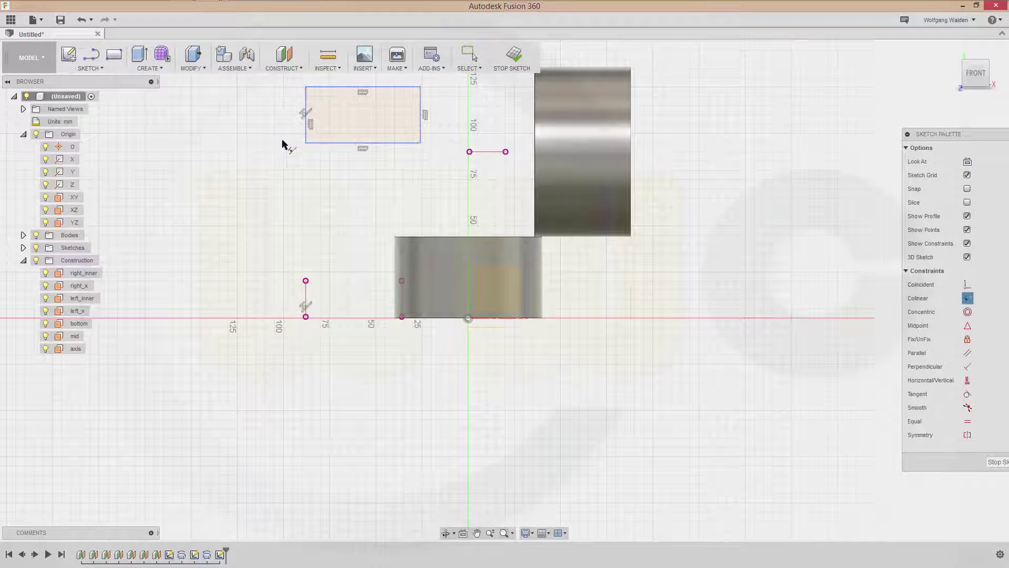
left_click(403, 305)
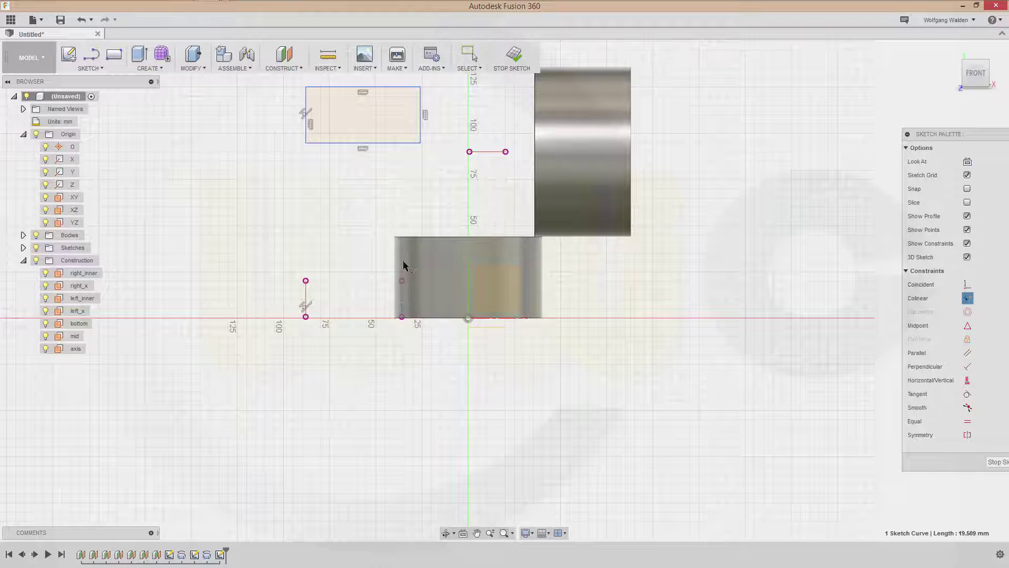
left_click(421, 142)
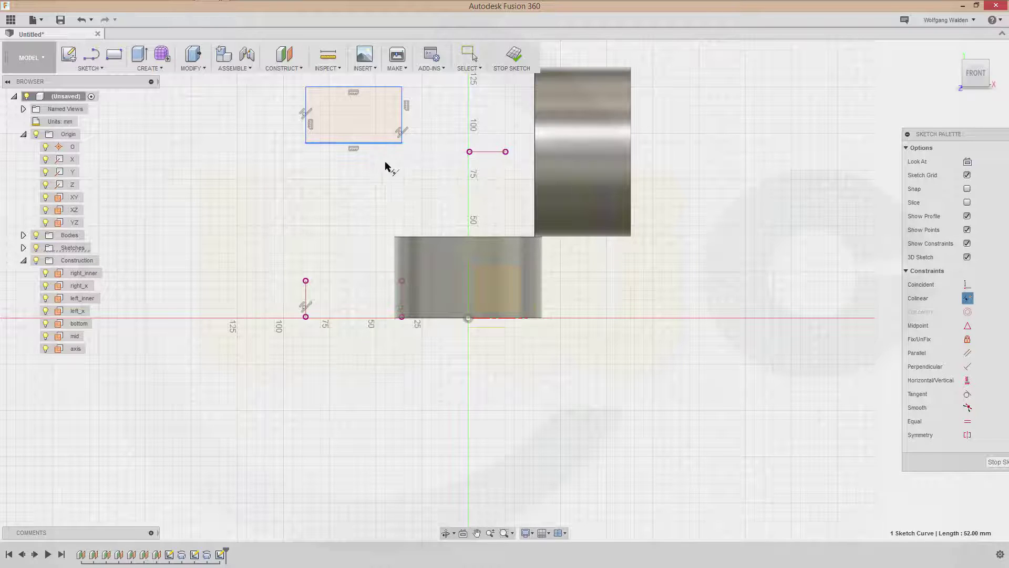
left_click(483, 153)
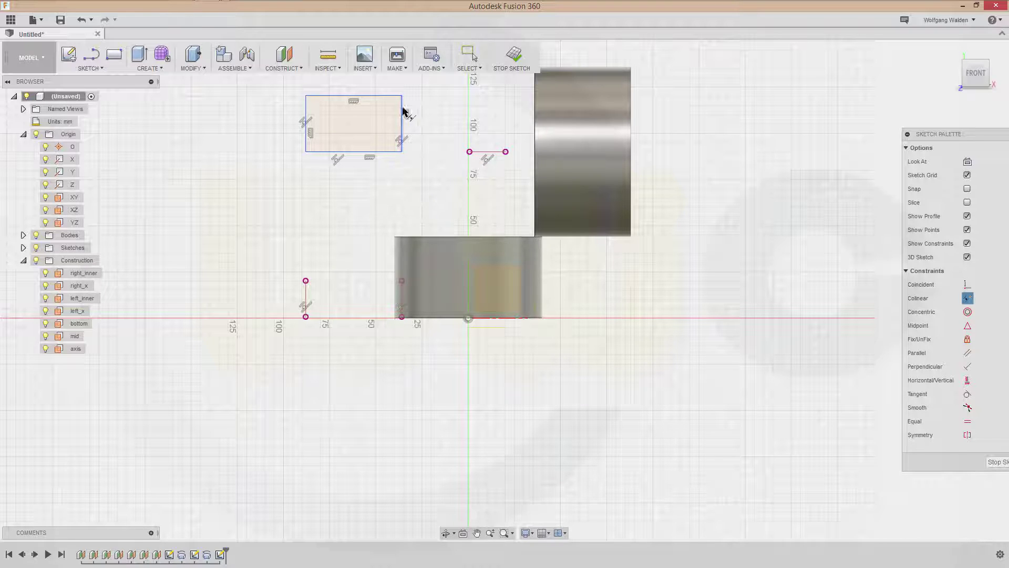
Step: Dimension the rectangle's height between its lower and upper edges as 46 mm and finish the sketch
key("d")
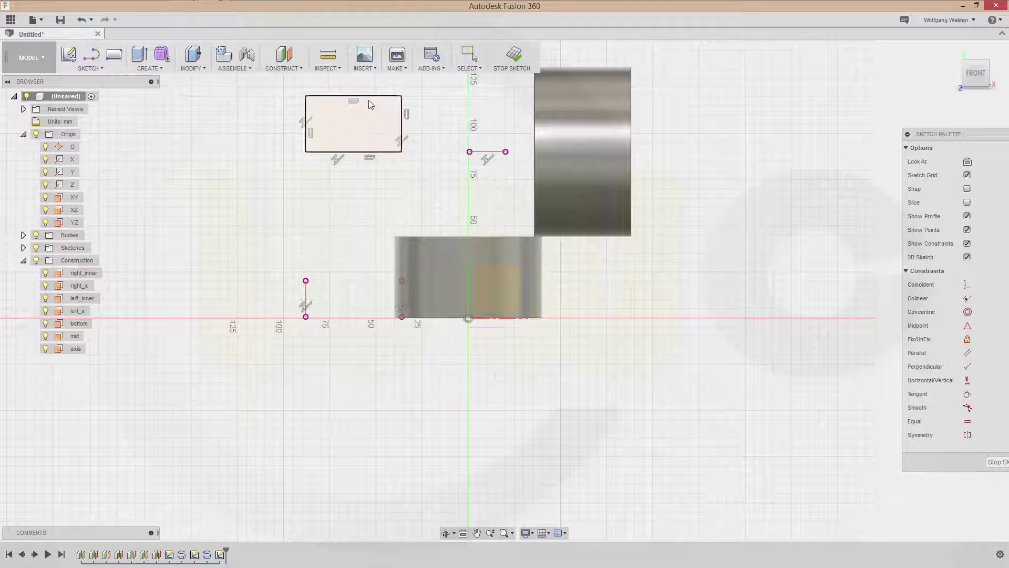
key("Escape")
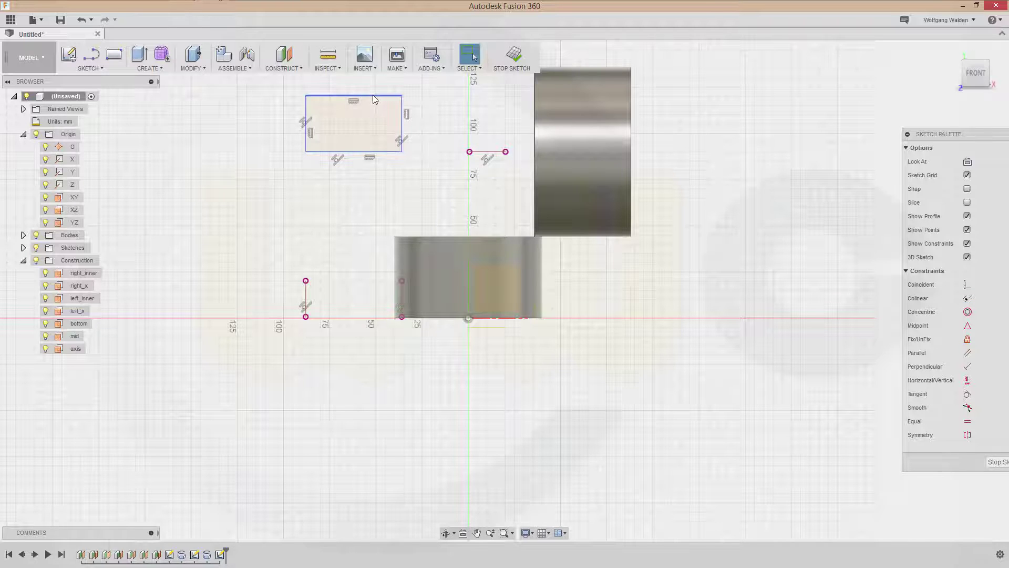
left_click(349, 151)
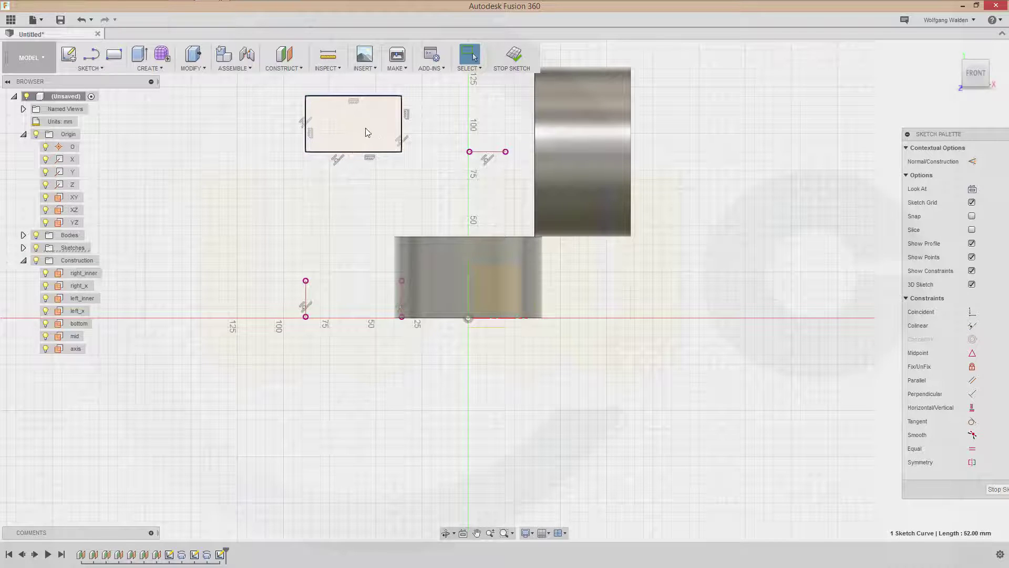
key("d")
left_click(306, 129)
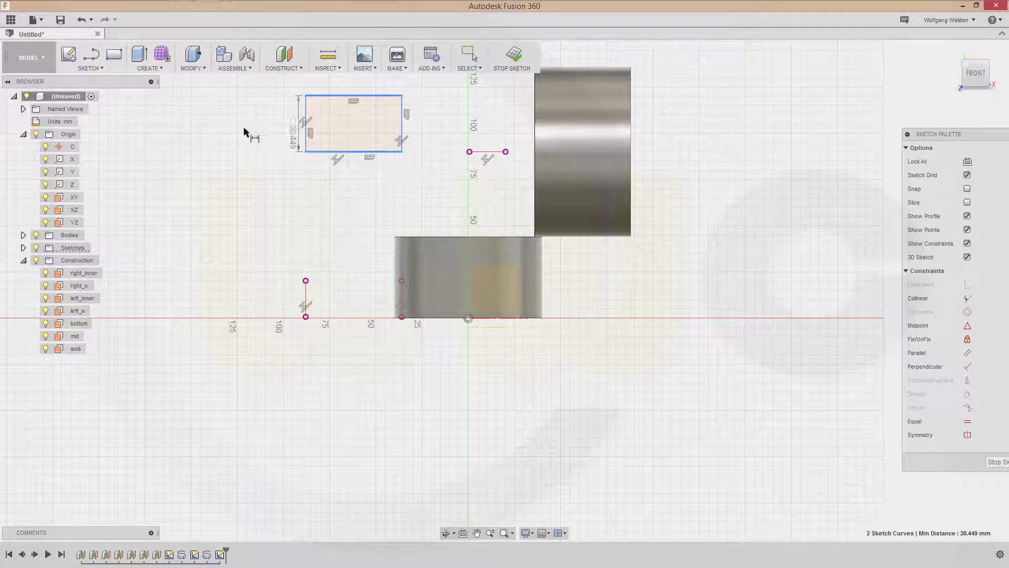
left_click(253, 125)
type("4")
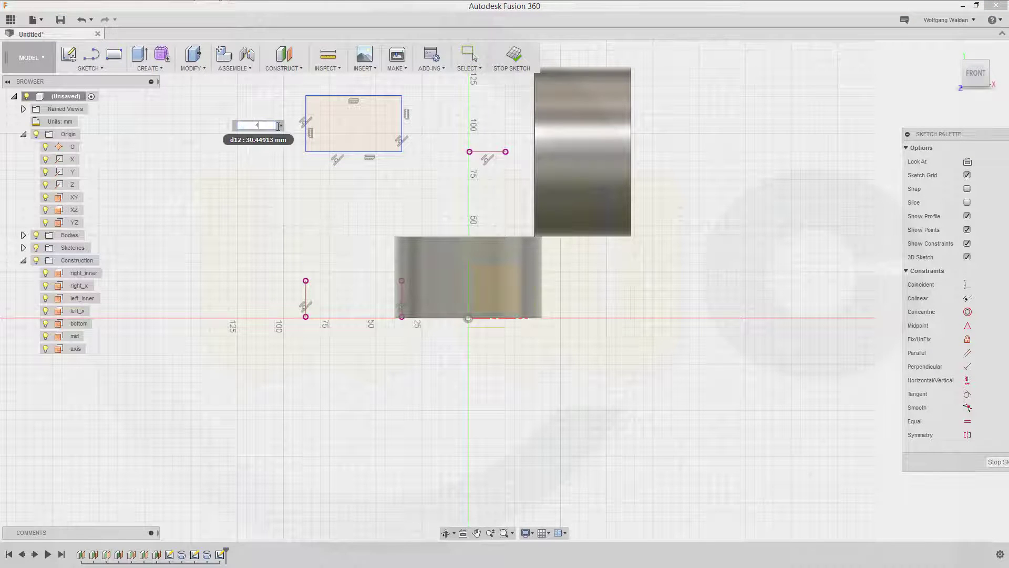
type("6")
key("Return")
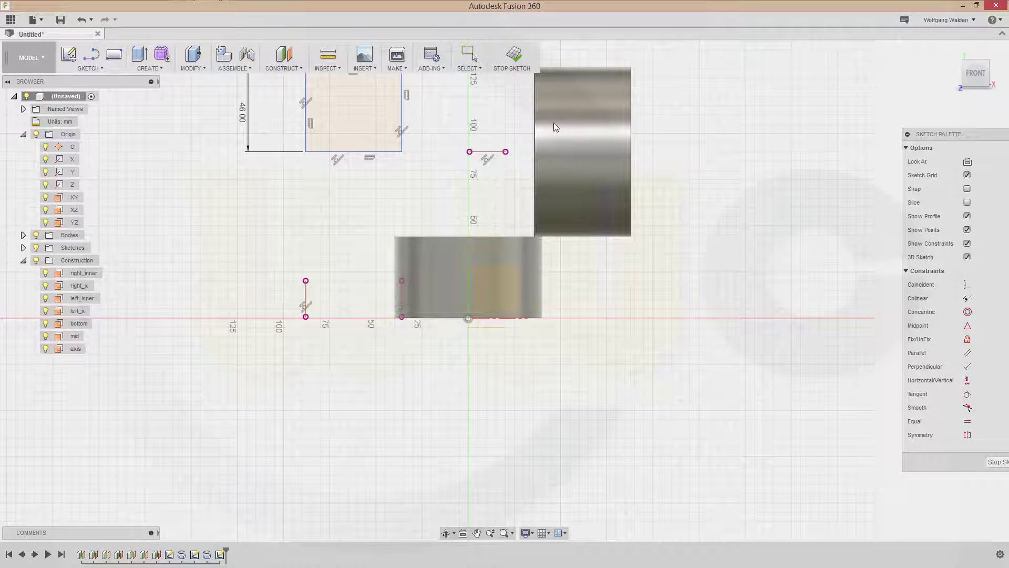
left_click(520, 54)
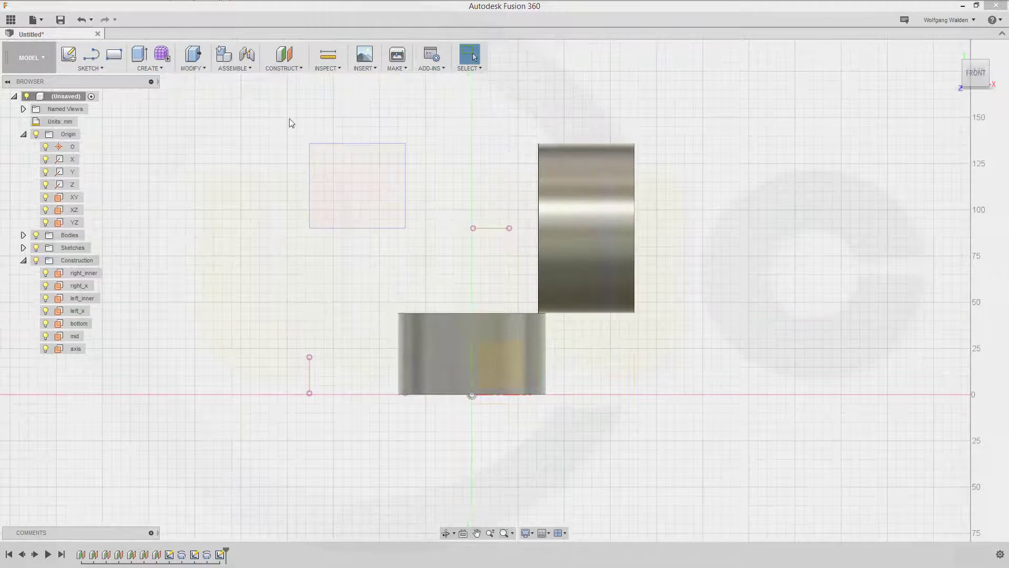
Step: Revolve the 46 mm tall rectangle 360 degrees about its lower edge as a new body
left_click(161, 68)
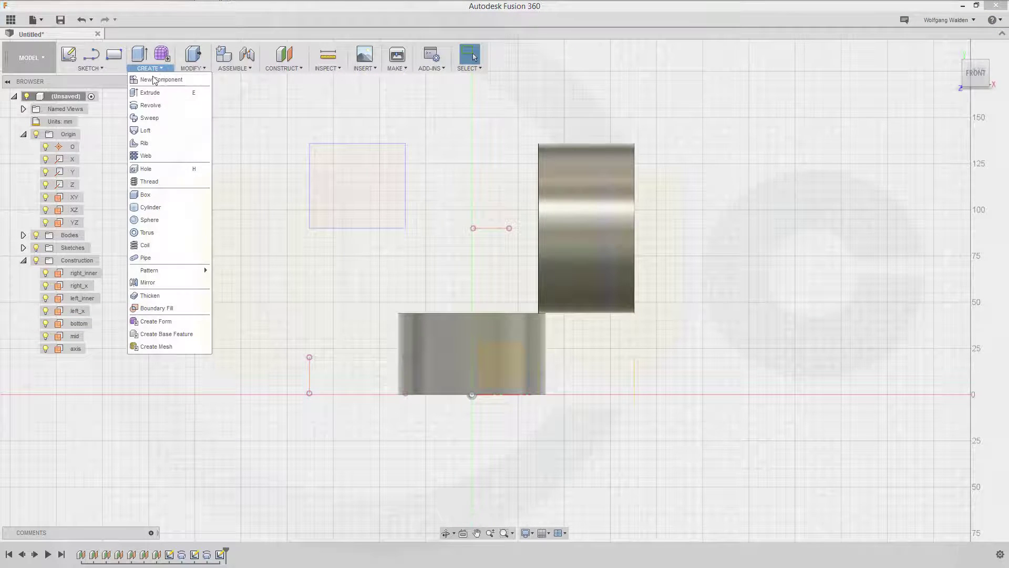
left_click(143, 106)
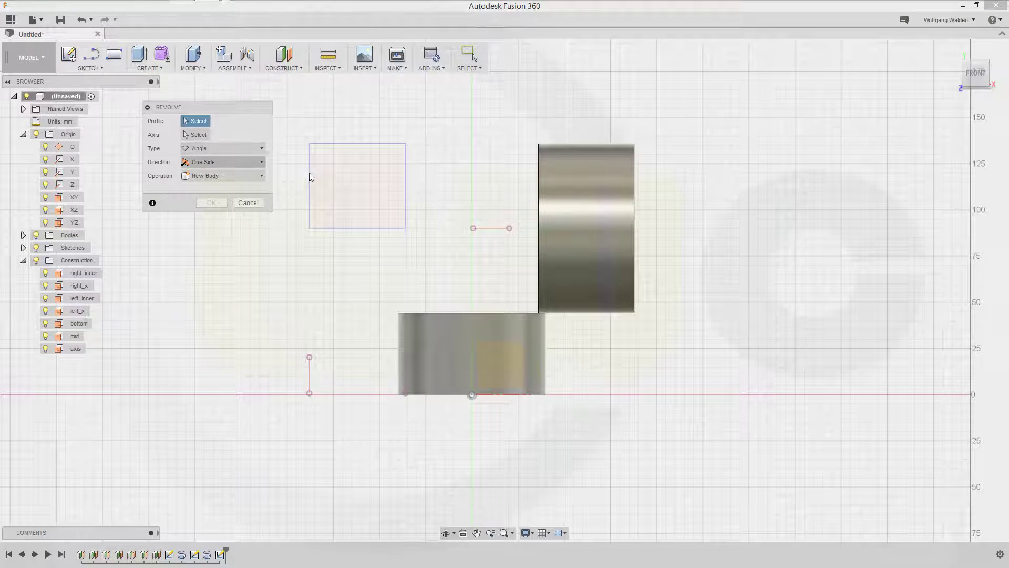
left_click(323, 187)
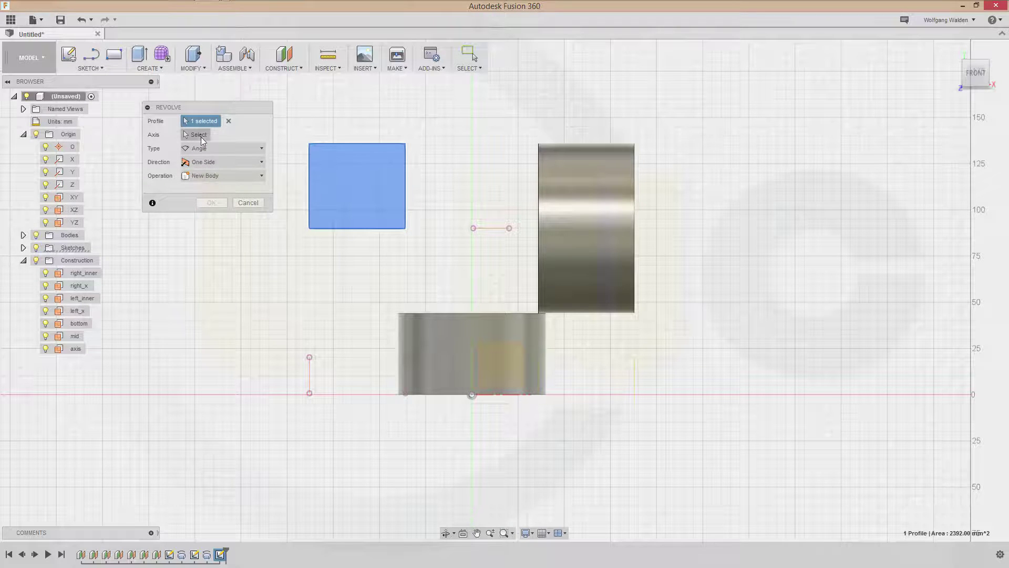
left_click(201, 135)
left_click(339, 229)
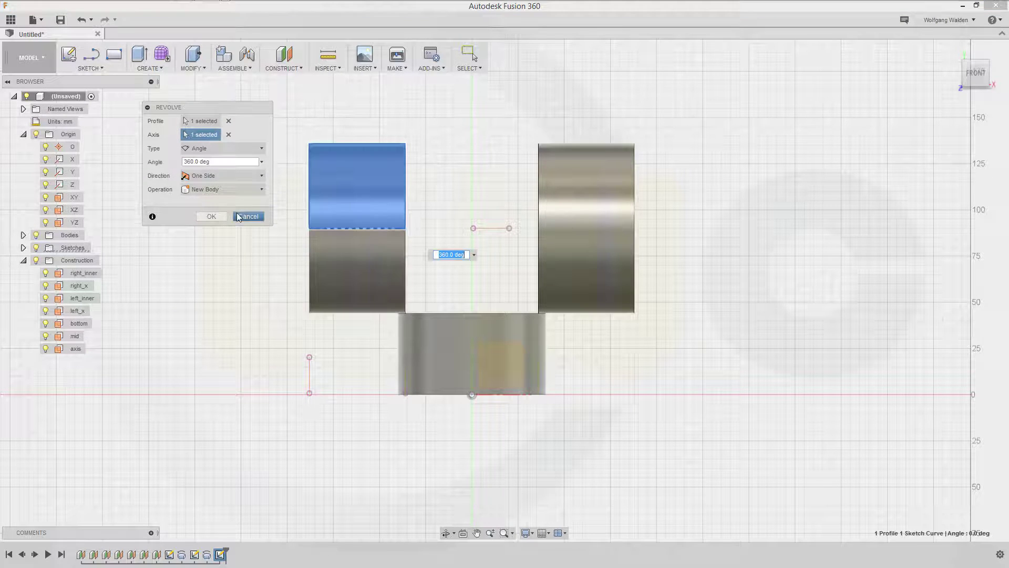
left_click(213, 216)
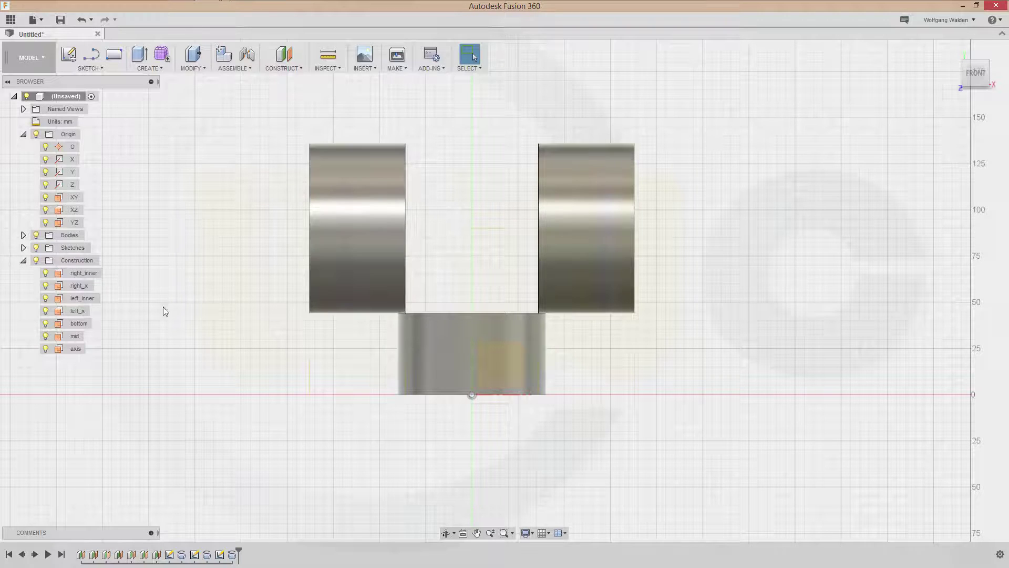
Step: Rename the right arm's cylinder body as right_x
left_click(24, 235)
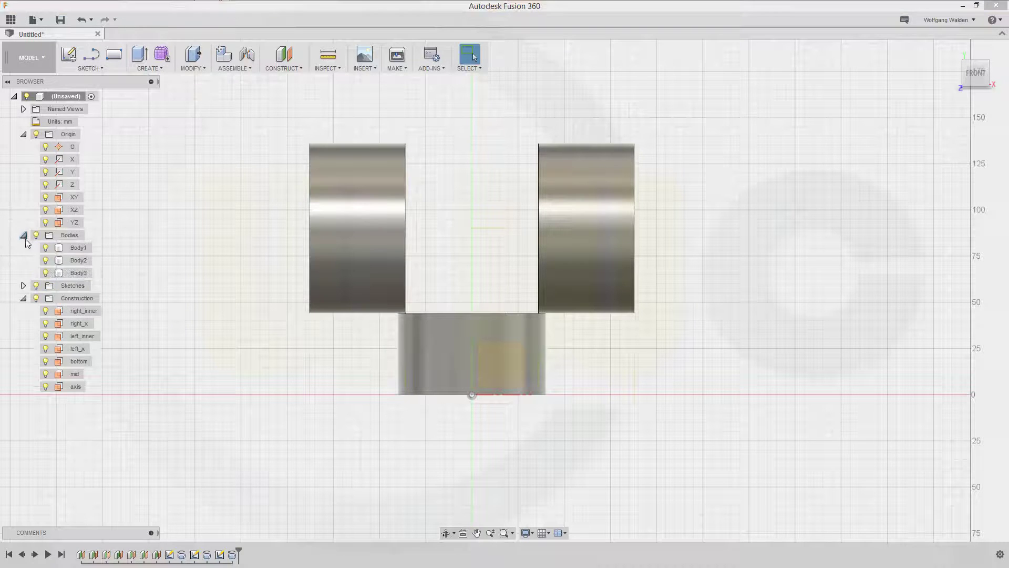
left_click(84, 253)
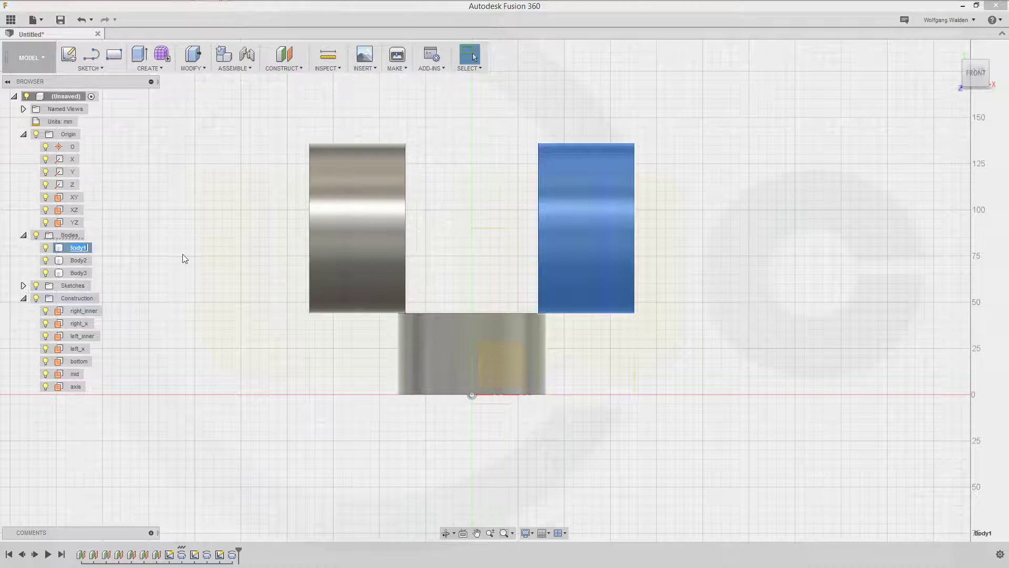
type("right_x")
key("Return")
Step: Rename the central upright cylinder body as center_x
left_click(80, 263)
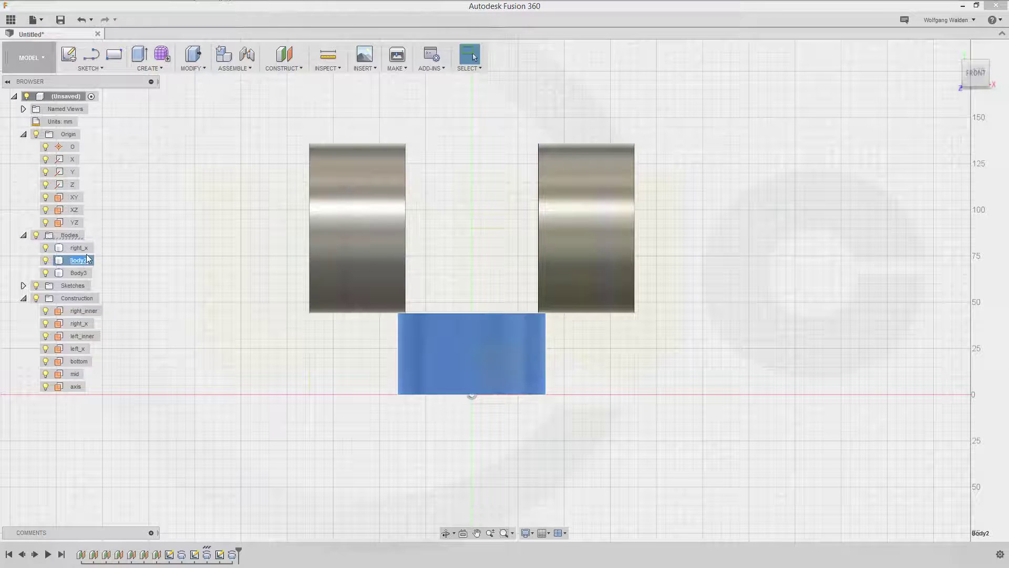
double_click(87, 258)
type("c")
key("Return")
Step: Rename the left arm's cylinder body as left_x
left_click(77, 273)
key("e")
key("Escape")
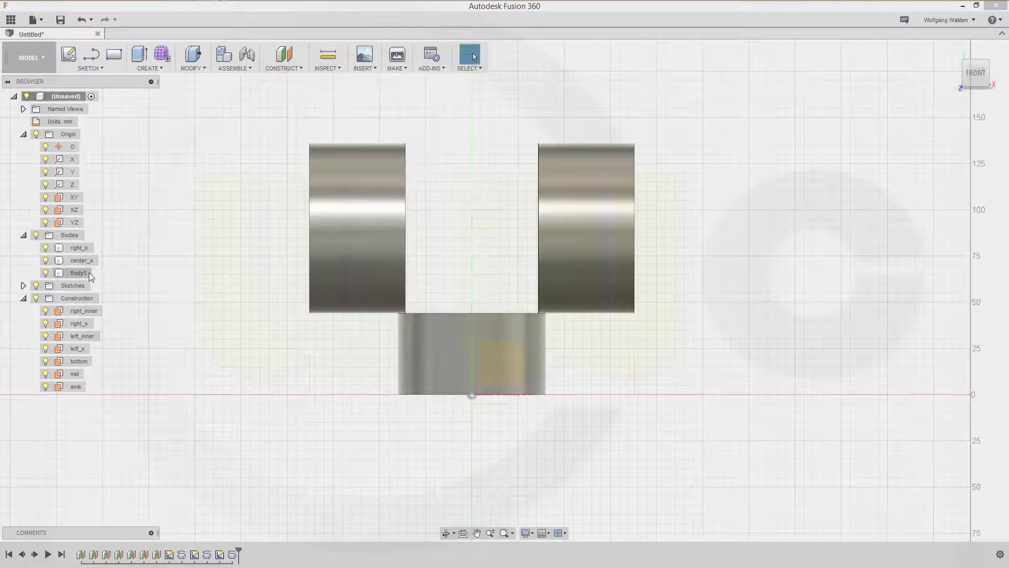
left_click(80, 274)
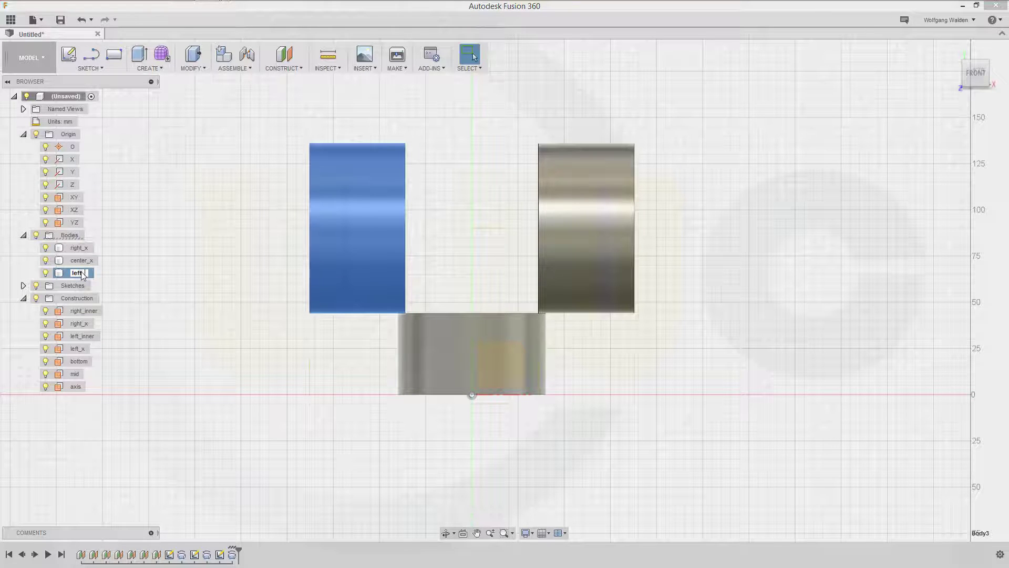
key("Return")
left_click(281, 260)
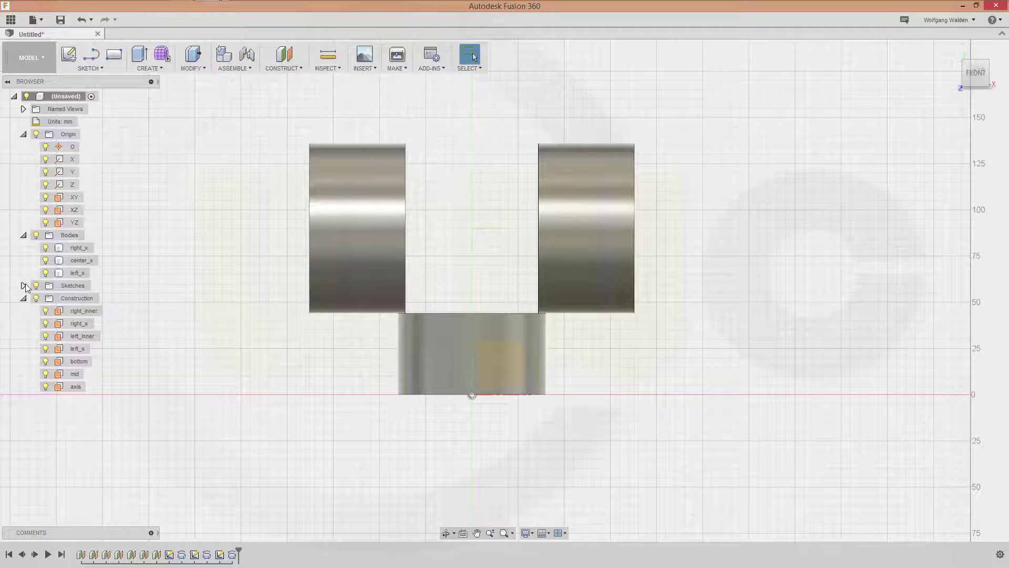
Step: Start a new sketch on the XY plane and hide the right_x, center_x and left_x bodies
left_click(68, 54)
left_click(490, 360)
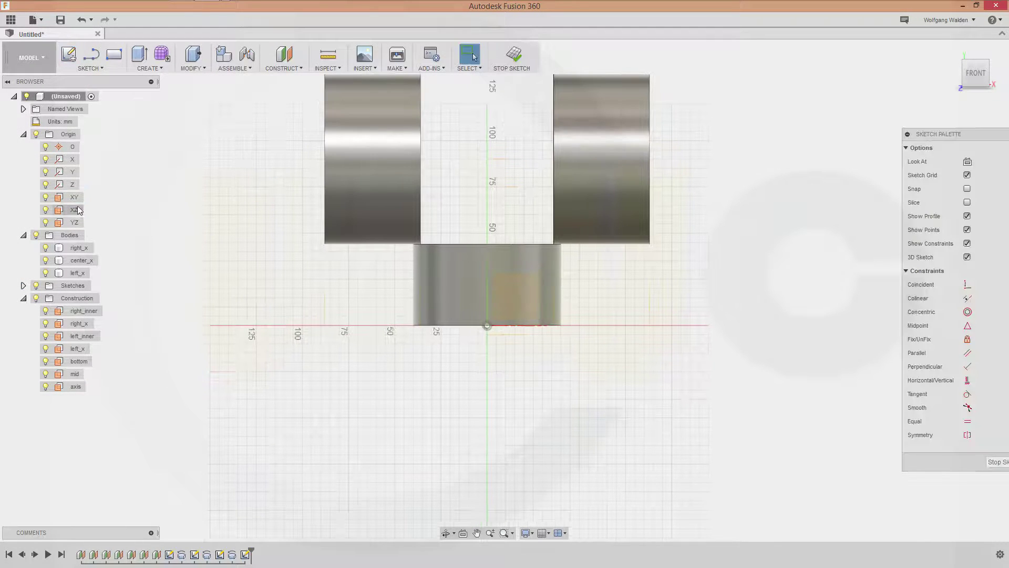
left_click(45, 247)
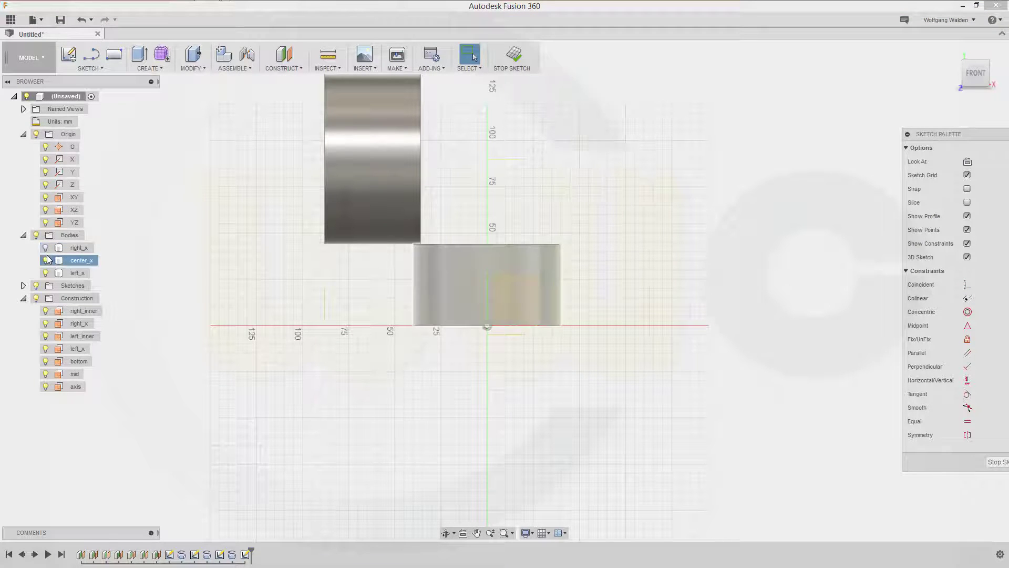
left_click(45, 260)
left_click(45, 273)
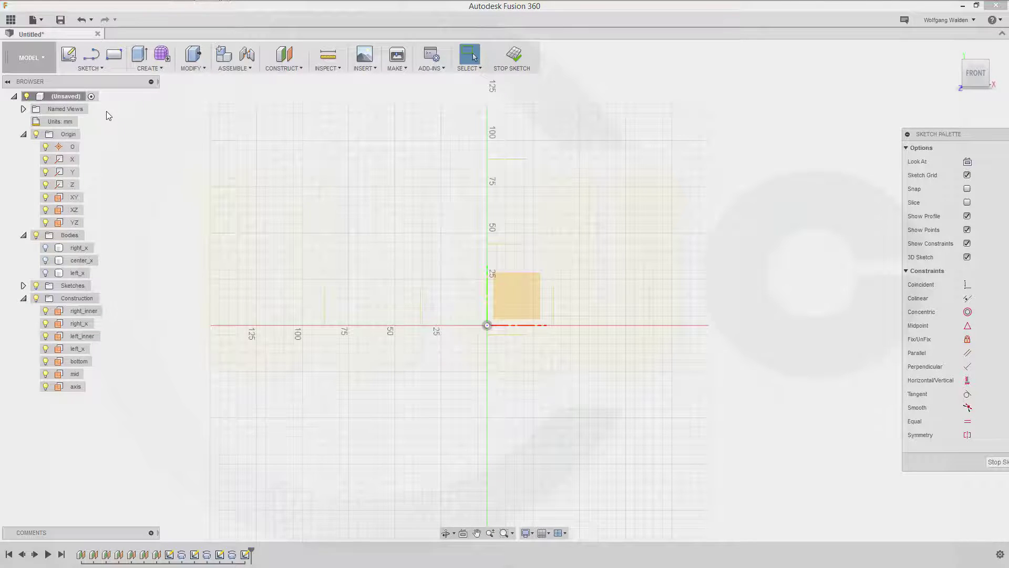
Step: Project the right_inner, right_x, mid and axis planes plus the vertical and horizontal origin references into the sketch
key("p")
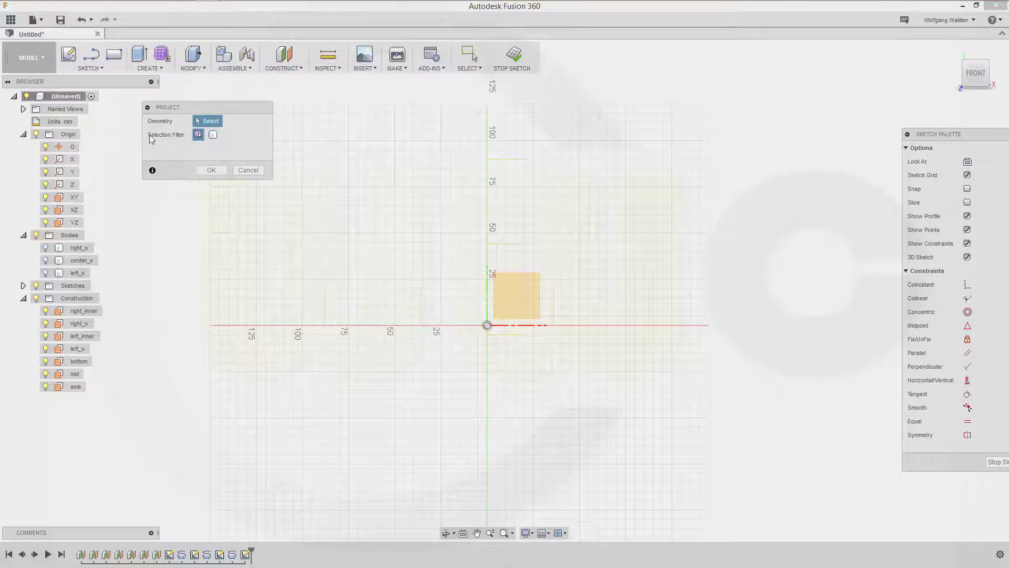
left_click(553, 310)
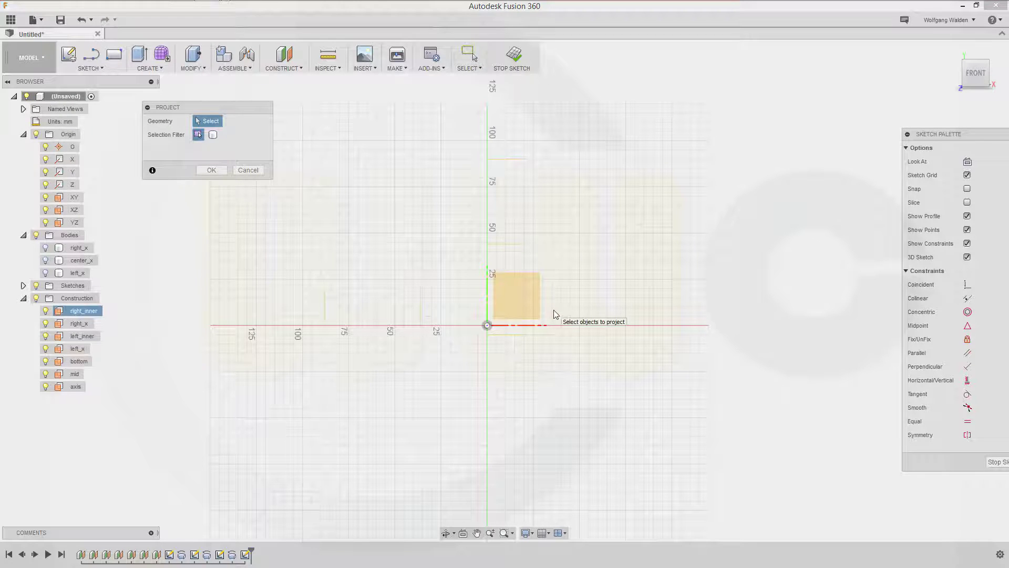
left_click(650, 308)
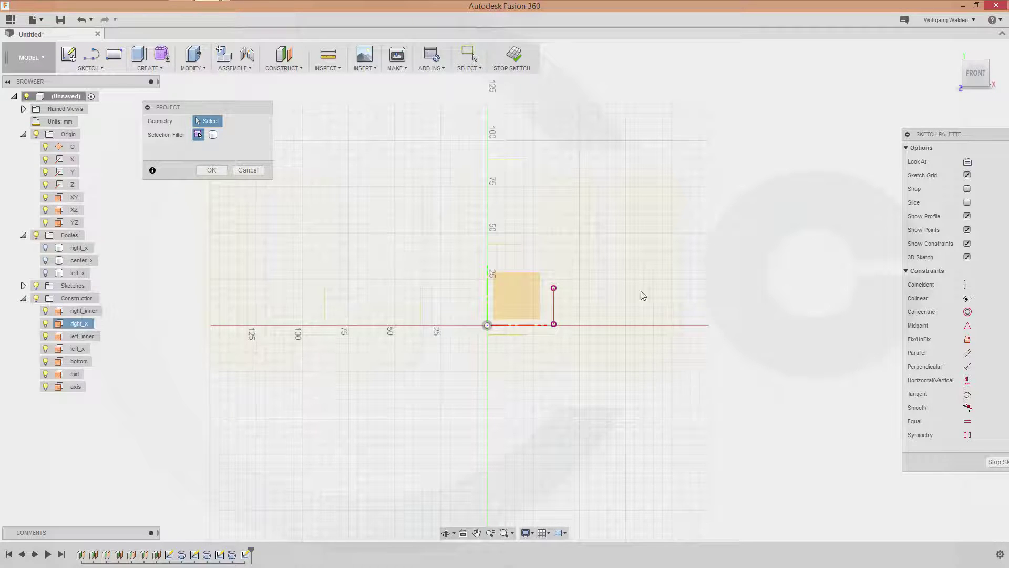
left_click(504, 244)
left_click(507, 158)
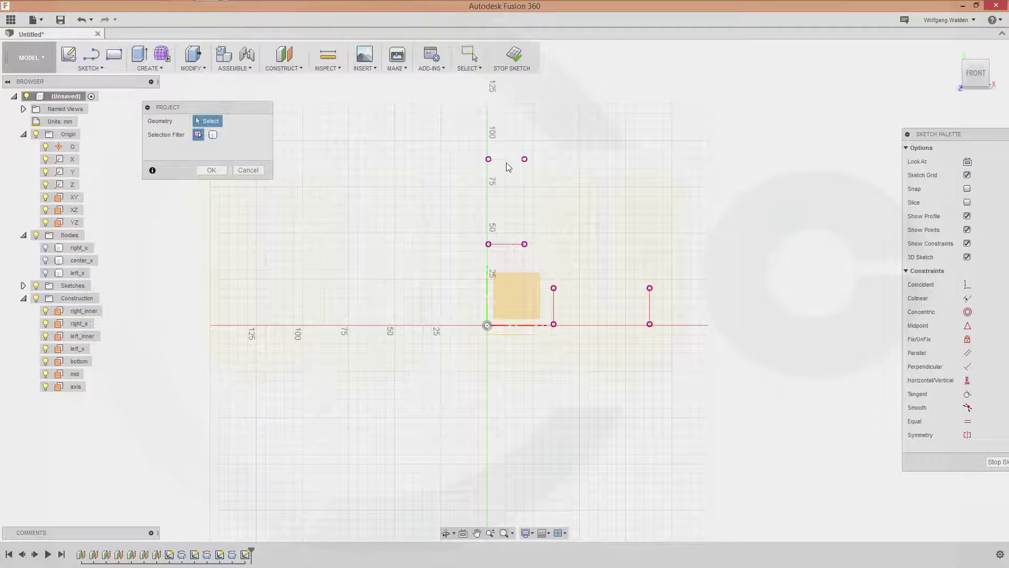
left_click(487, 299)
left_click(519, 326)
left_click(212, 170)
Step: Sketch a closed seven-line stepped profile with a sloping lower-right edge, its left side about 31 mm and its base about 44 mm long
left_click(92, 54)
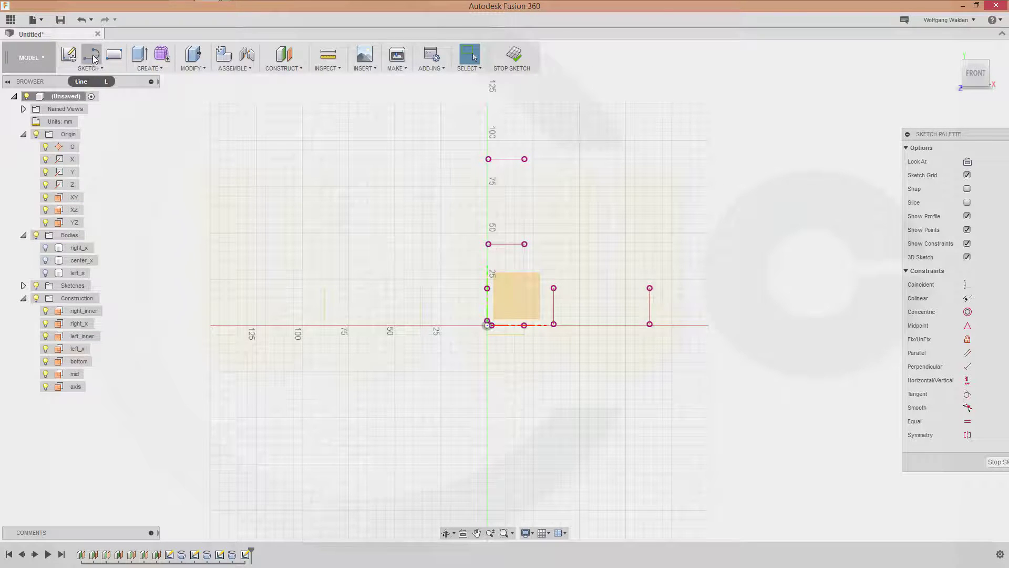
left_click(494, 314)
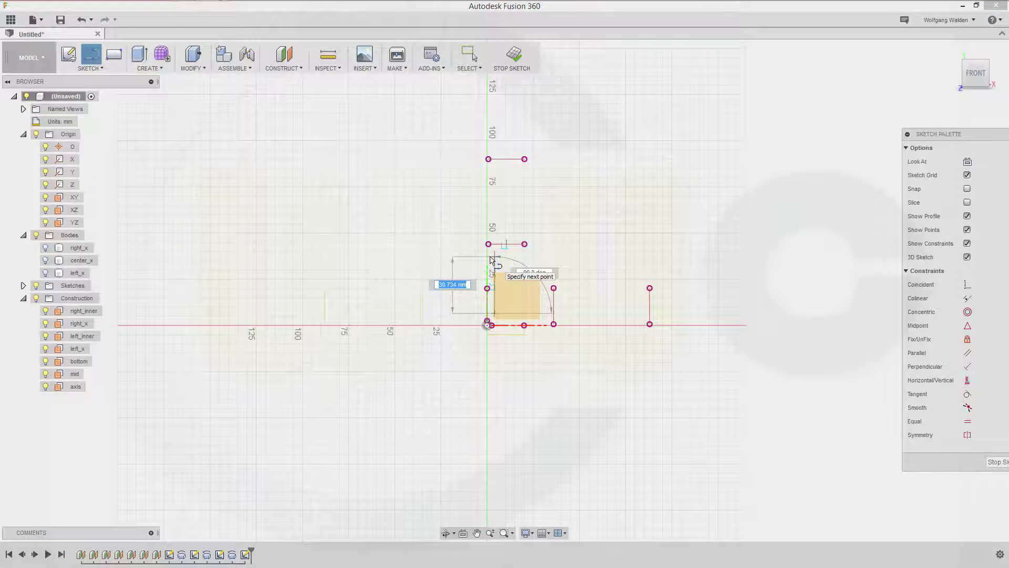
left_click(494, 258)
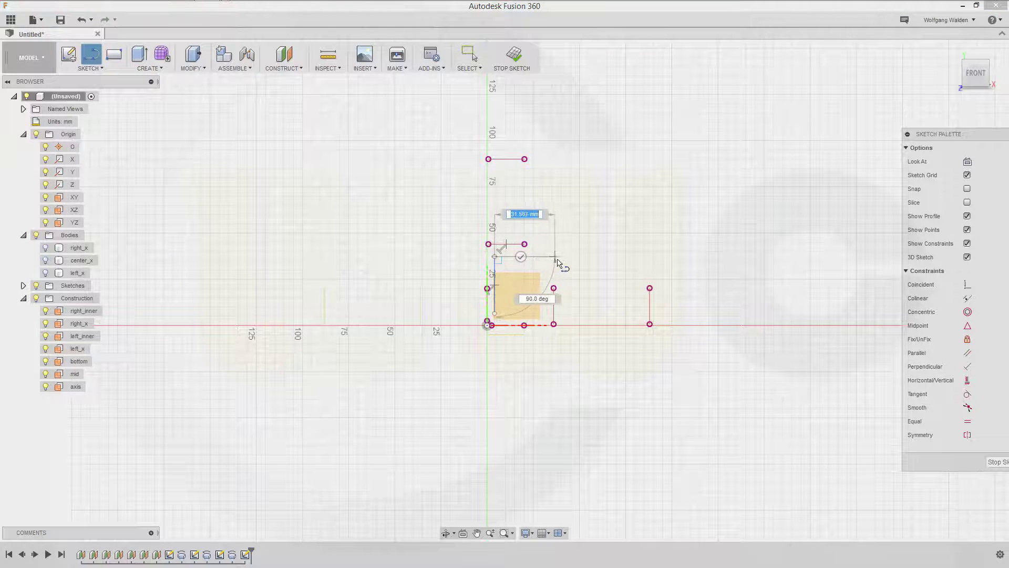
left_click_drag(558, 257, 557, 170)
left_click(557, 168)
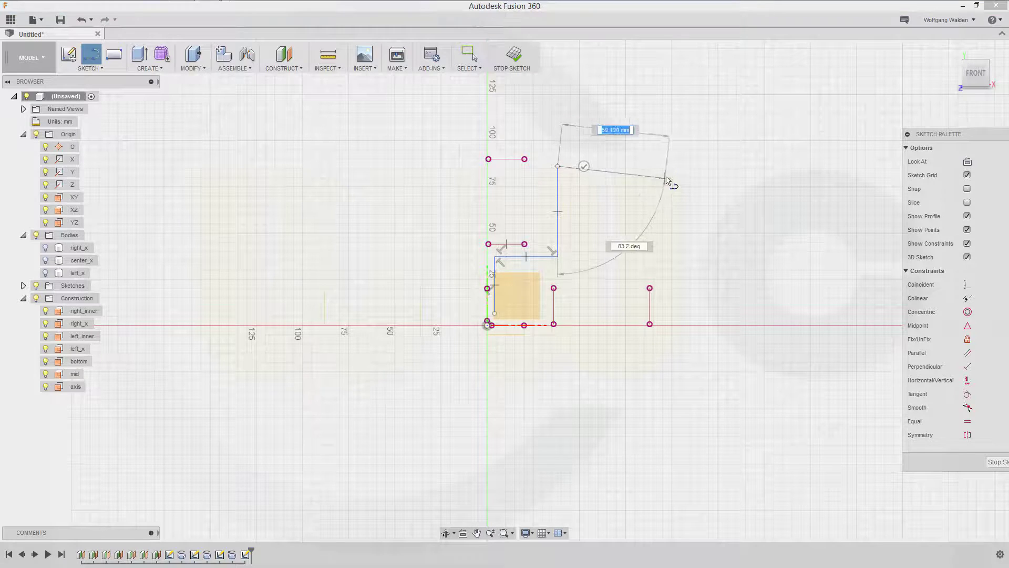
left_click(665, 167)
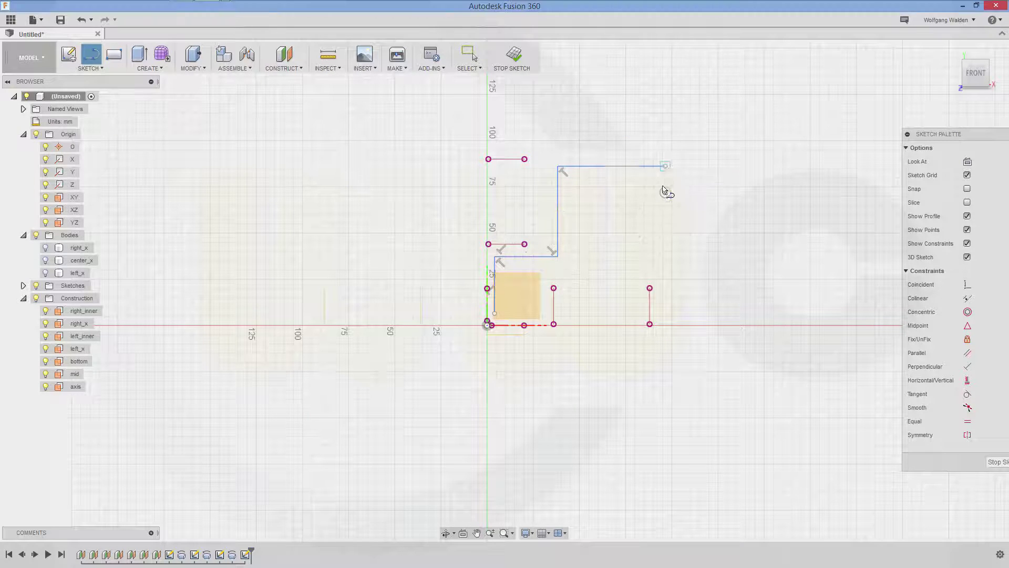
left_click(665, 243)
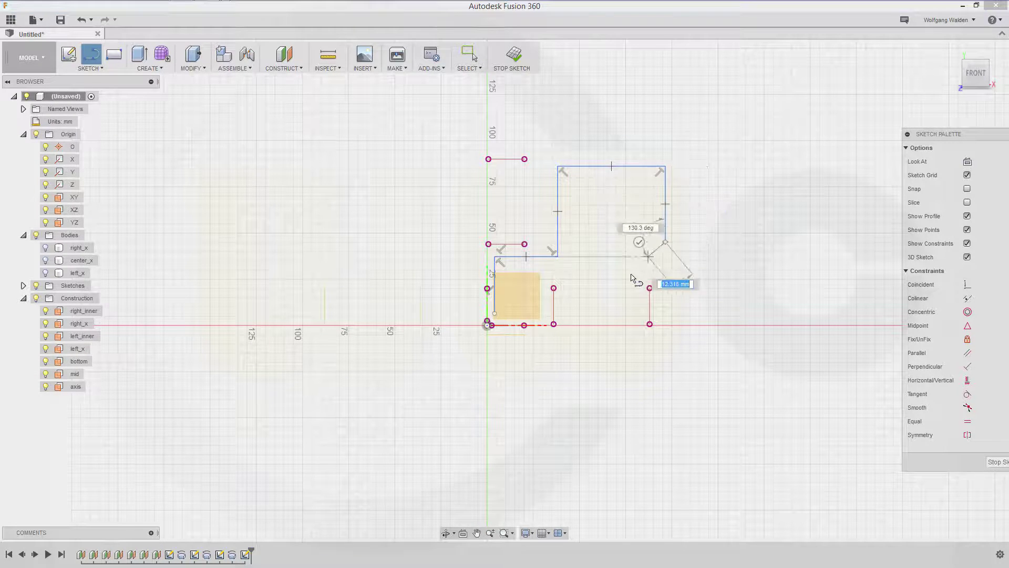
left_click(576, 313)
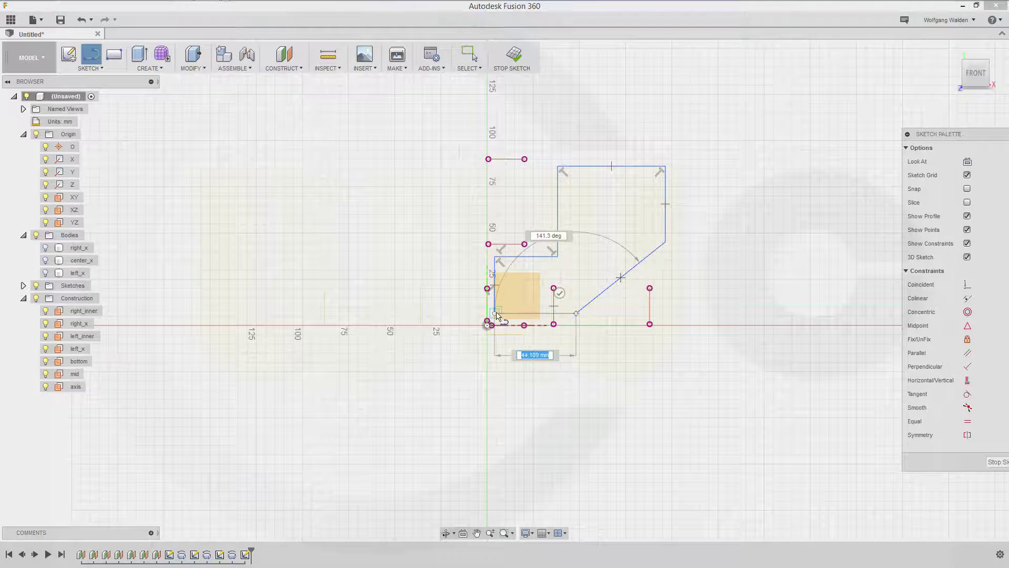
left_click(495, 314)
key("Escape")
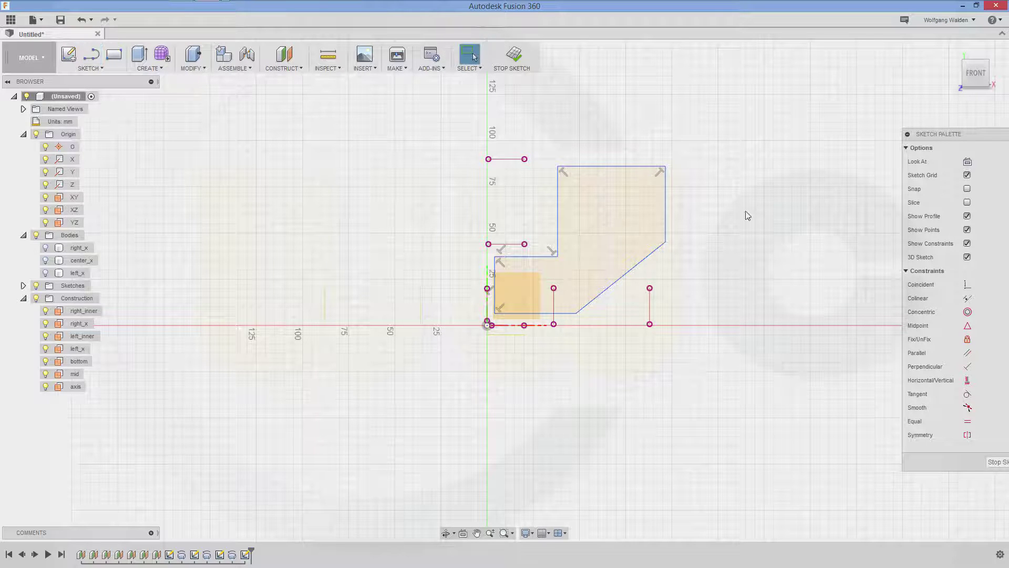
Step: Make the profile's lower step, left edge and base collinear with the projected mid line and the vertical and horizontal origin references
left_click(968, 298)
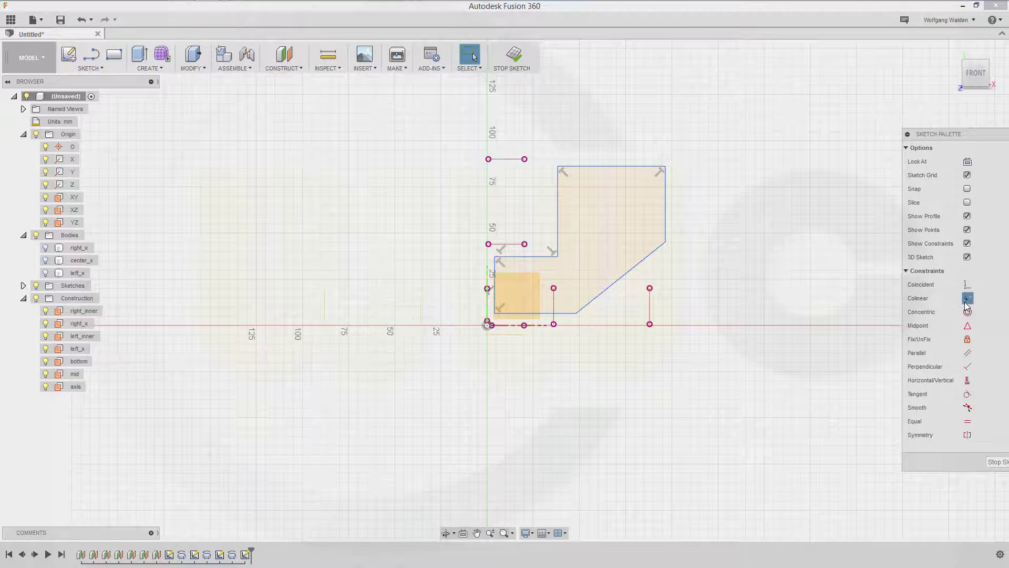
left_click(524, 256)
left_click(518, 245)
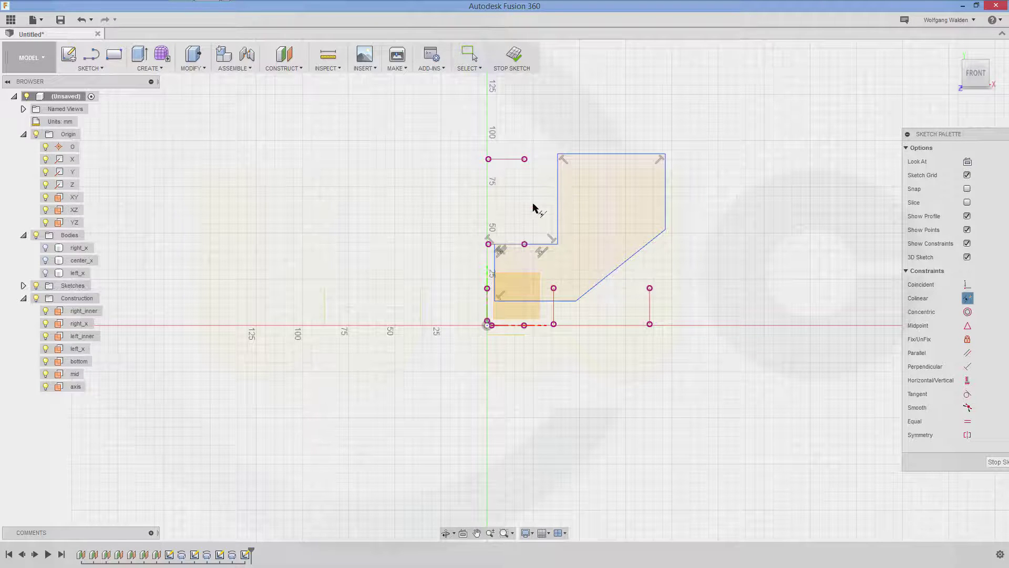
left_click(495, 261)
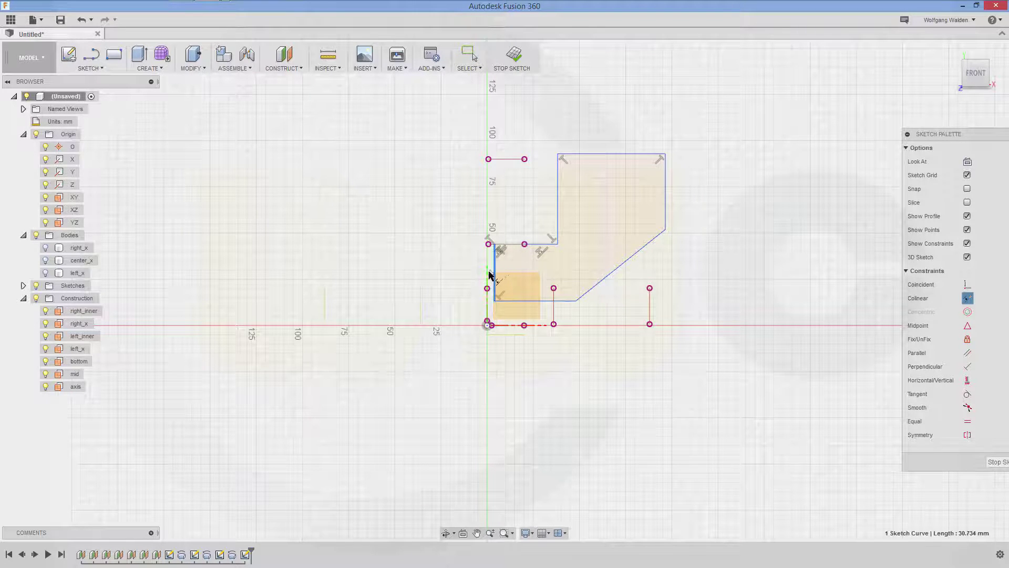
left_click(487, 298)
left_click(531, 300)
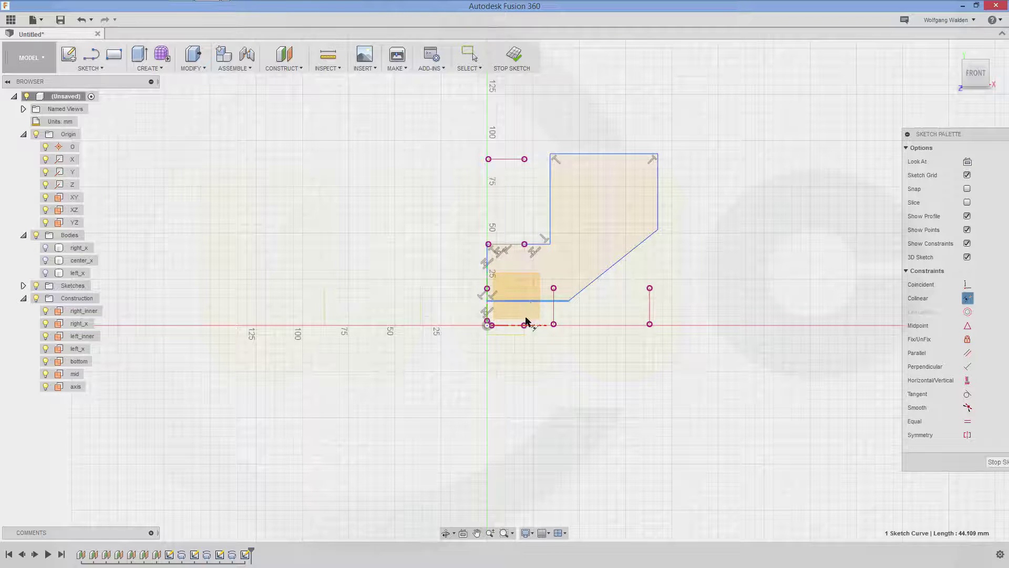
left_click(514, 325)
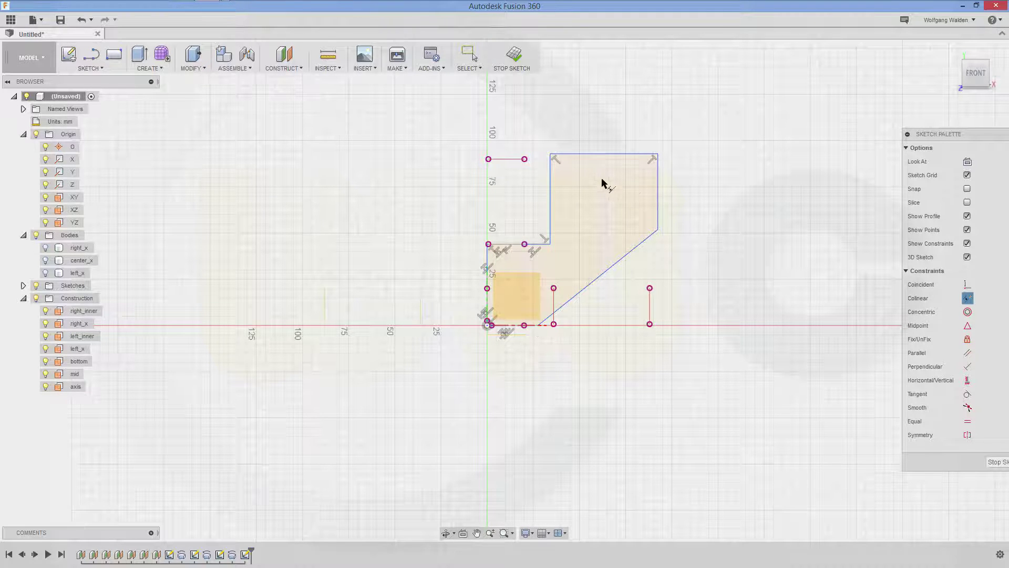
Step: Make the profile's top, outer right and inner arm edges collinear with the projected axis, right_x and right_inner lines
left_click(583, 154)
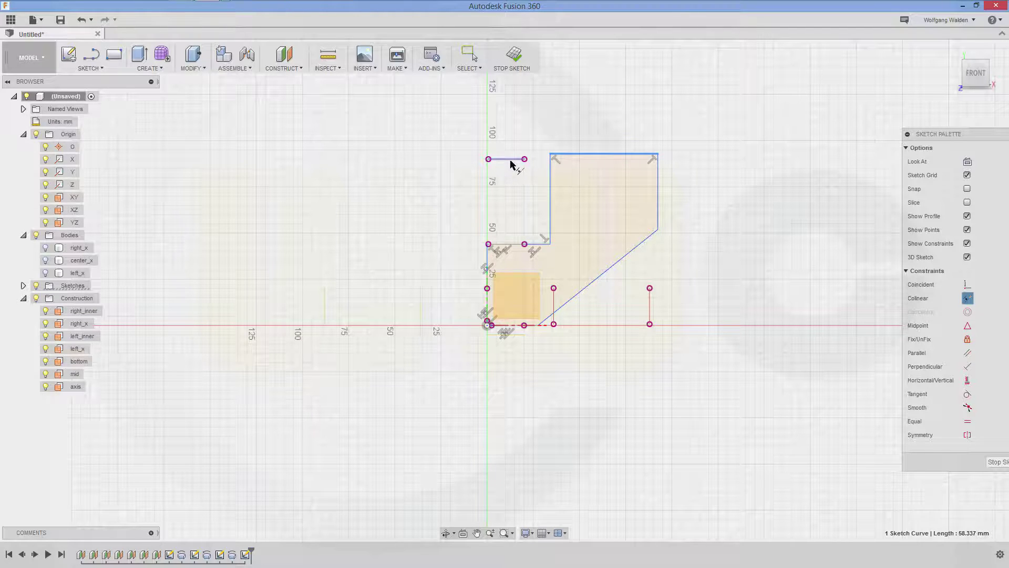
left_click(514, 159)
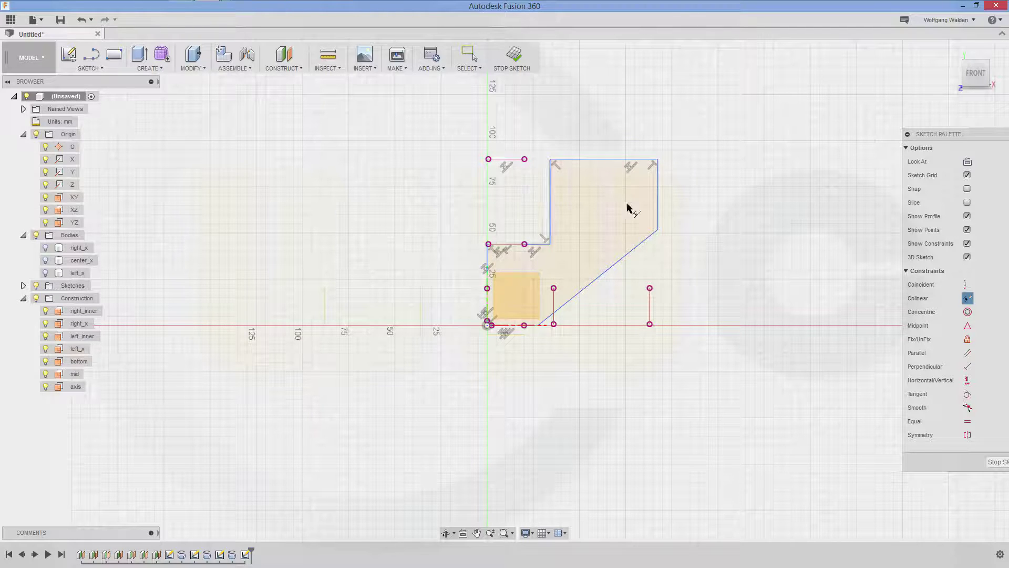
left_click(657, 199)
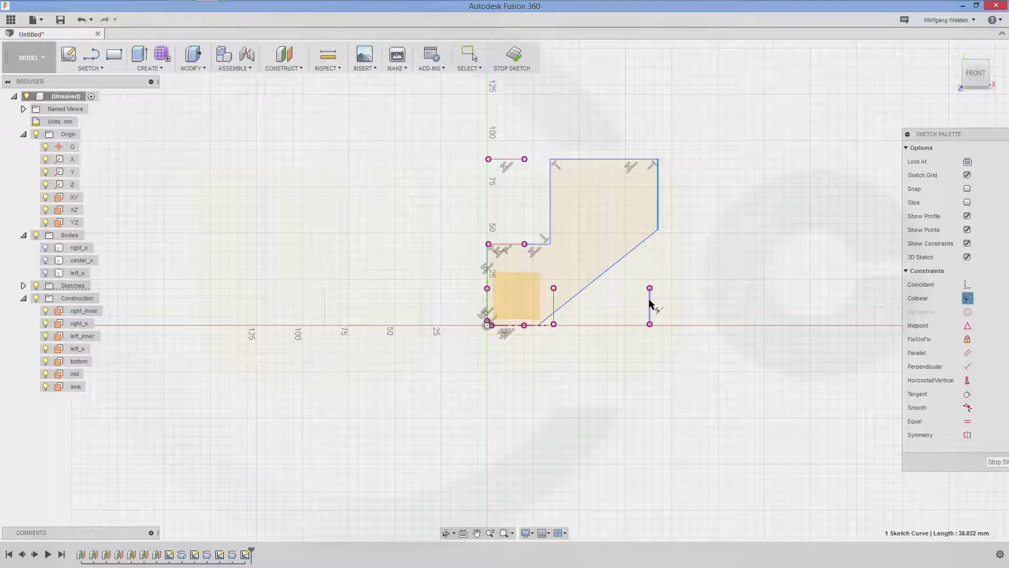
left_click(650, 304)
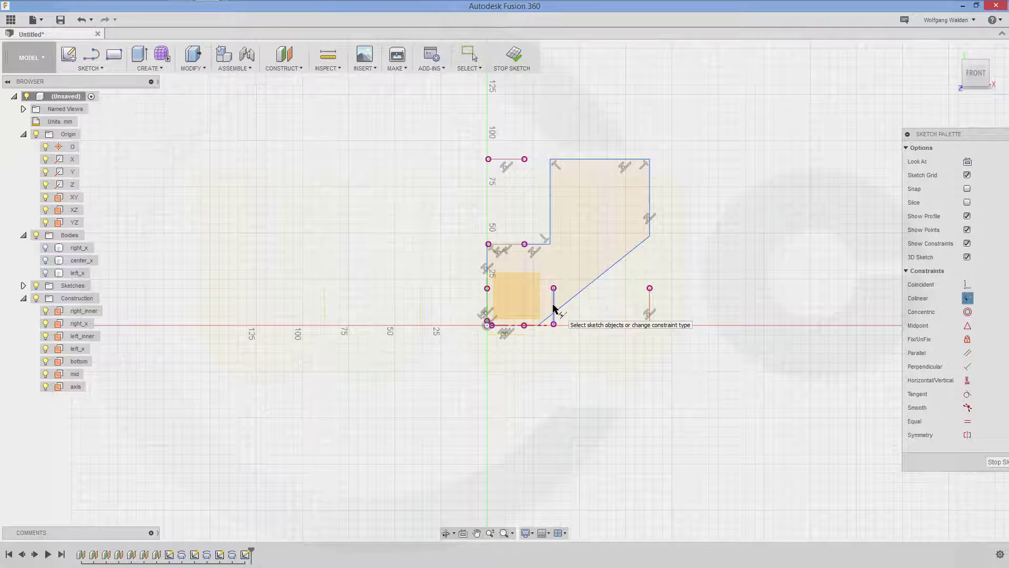
left_click(550, 212)
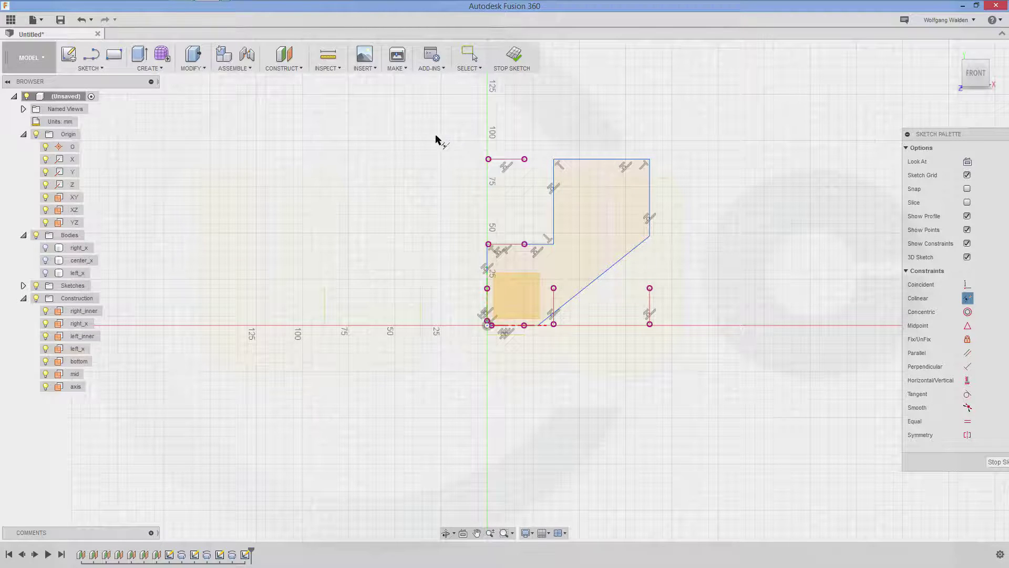
key("d")
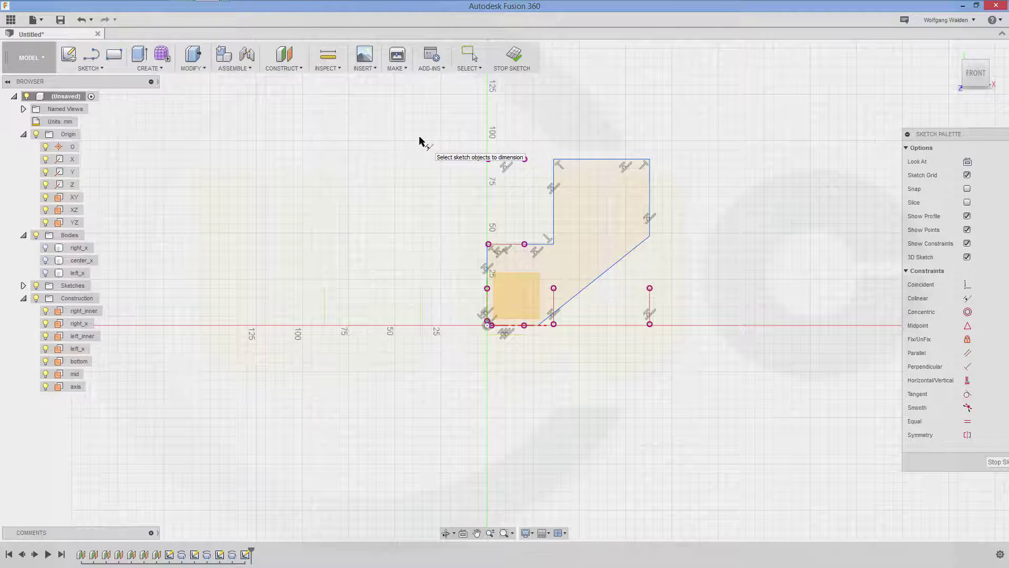
left_click(589, 286)
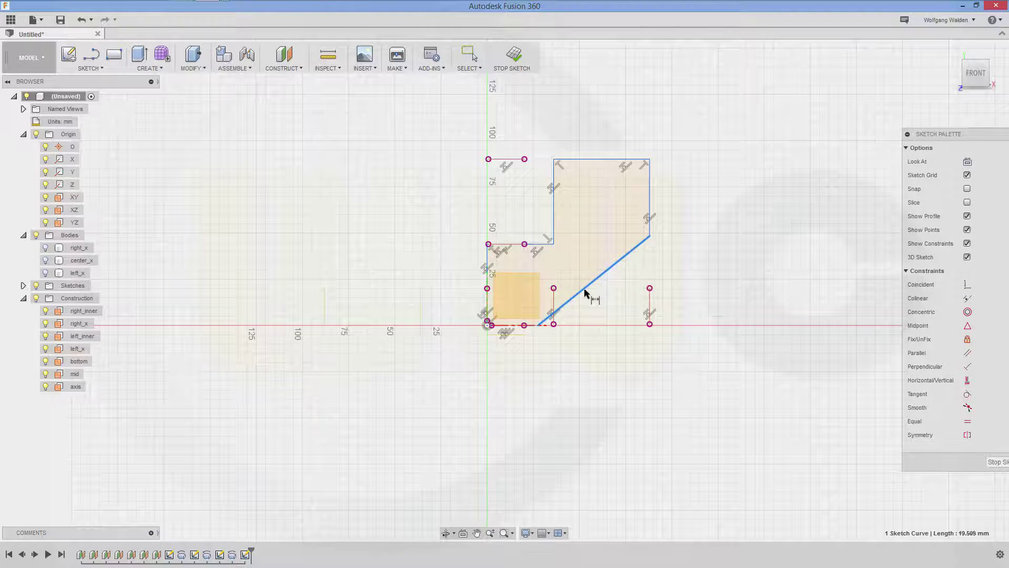
left_click(525, 325)
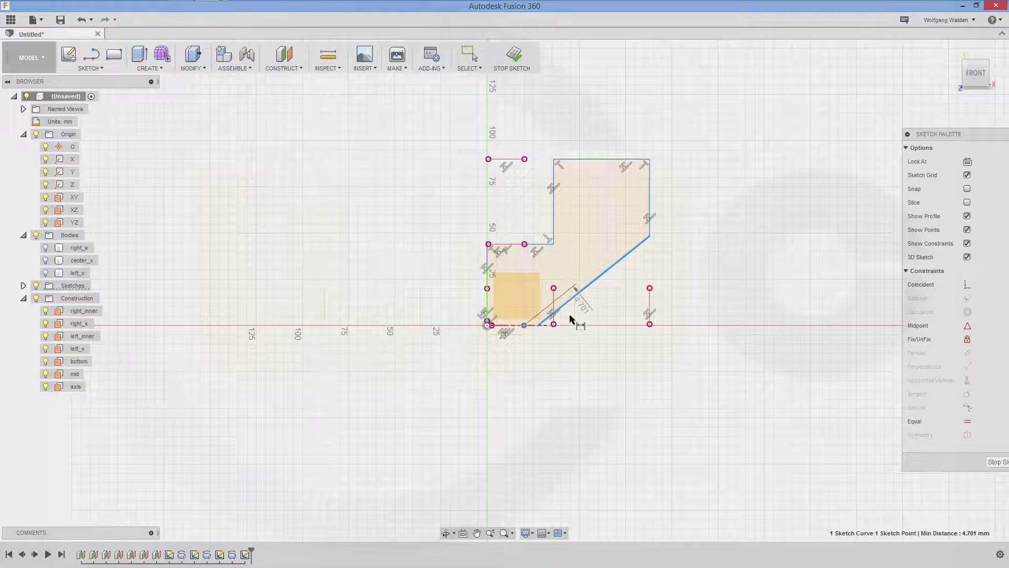
key("Escape")
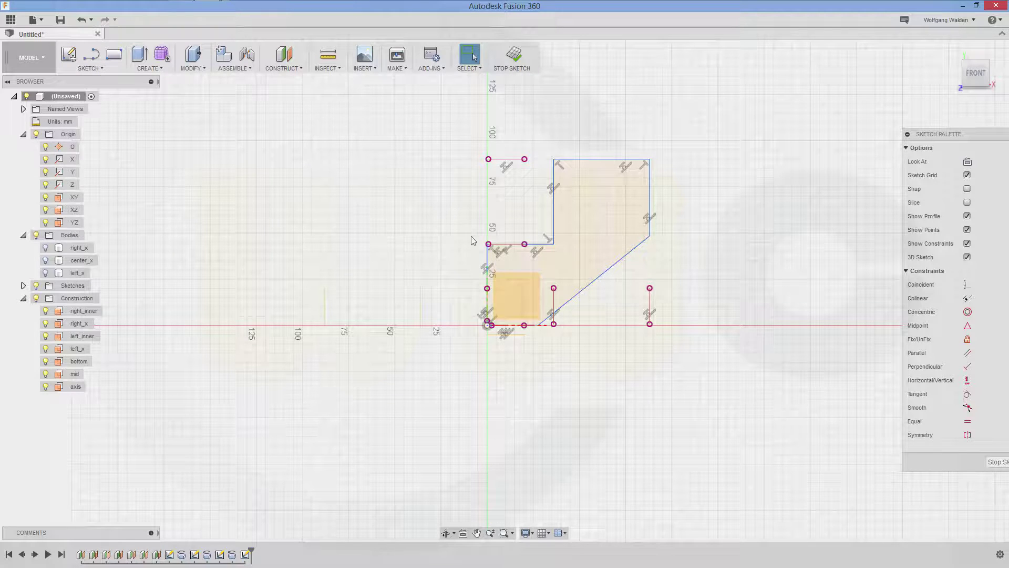
scroll(529, 332, "up", 4)
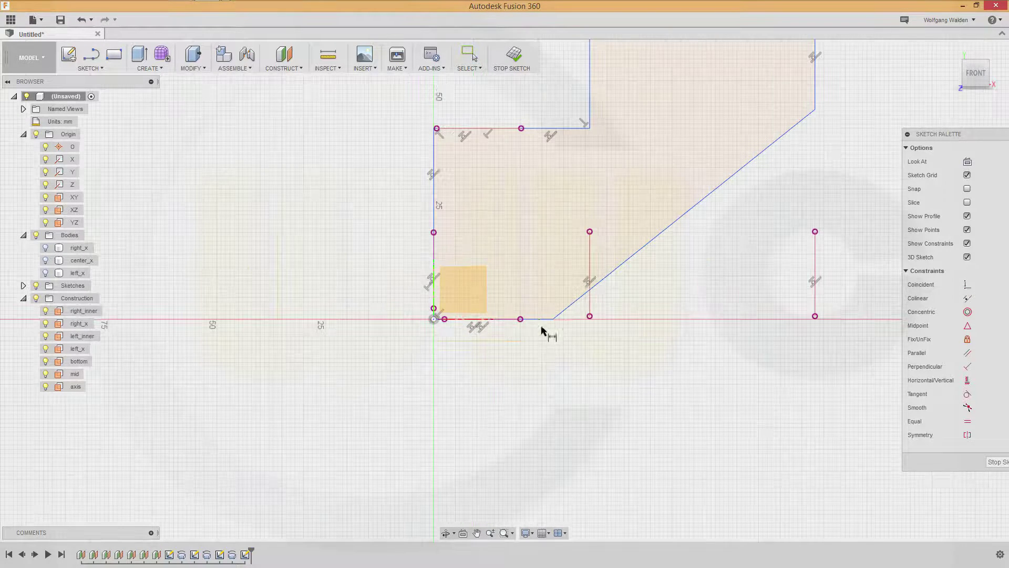
key("Escape")
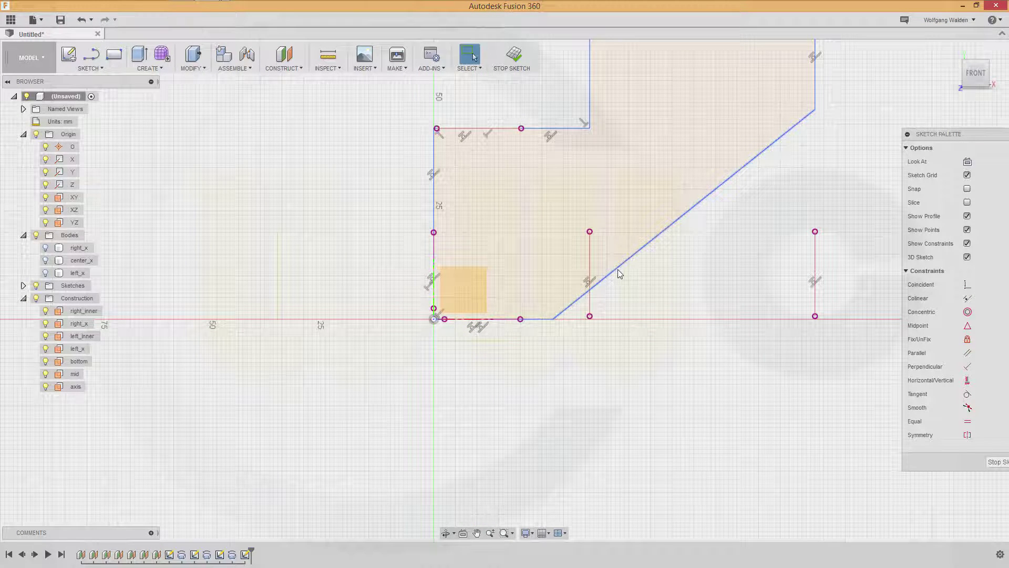
Step: Dimension the angle between the profile's base line and its sloping edge at 45 degrees
left_click(620, 273)
left_click(538, 320)
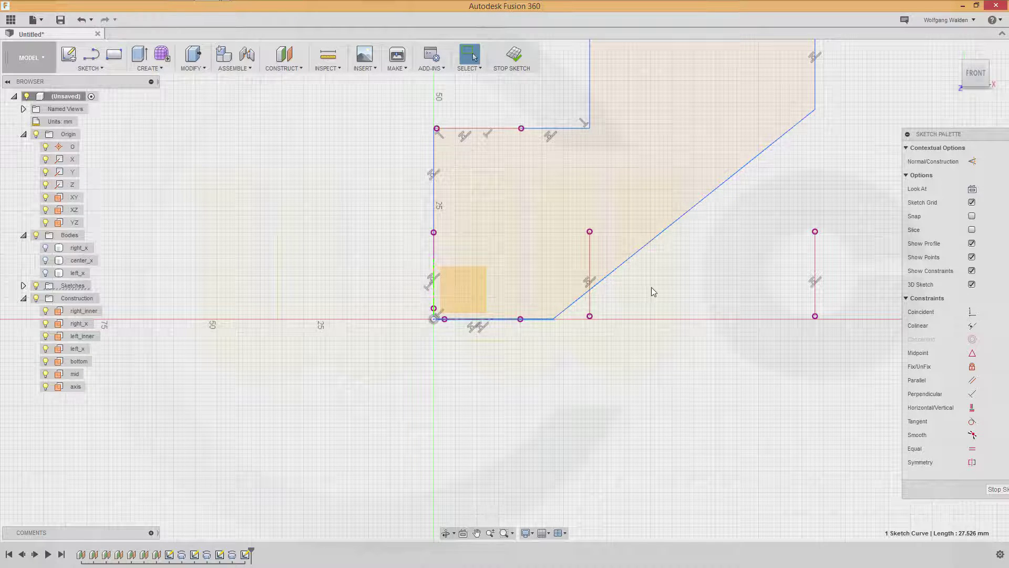
key("d")
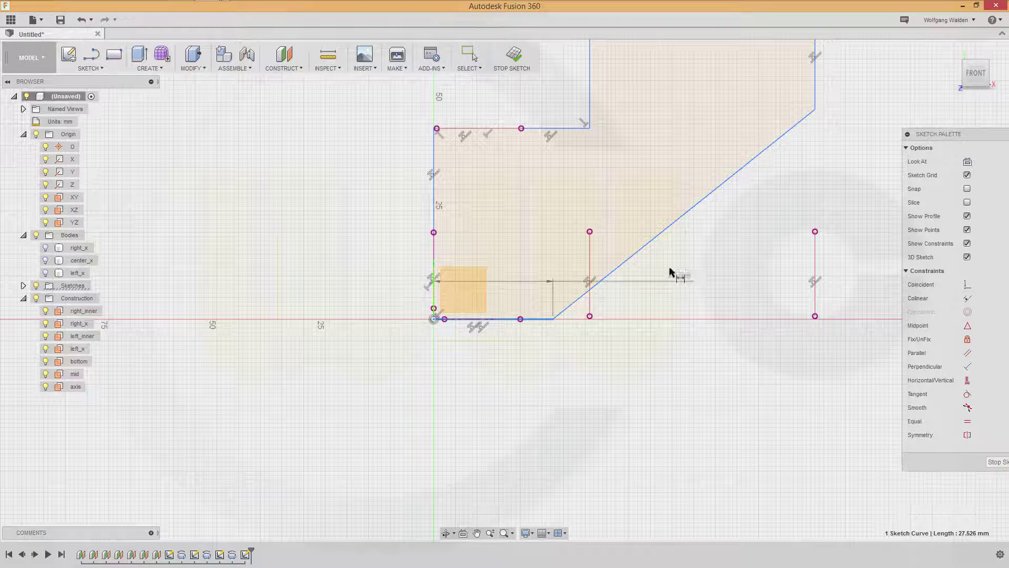
left_click(655, 243)
left_click(704, 274)
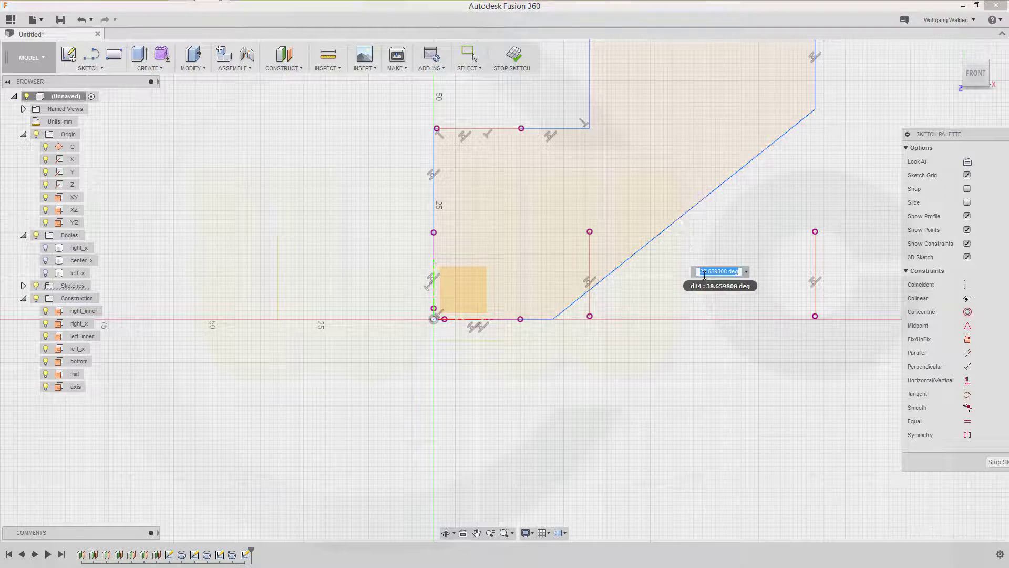
type("45")
key("Return")
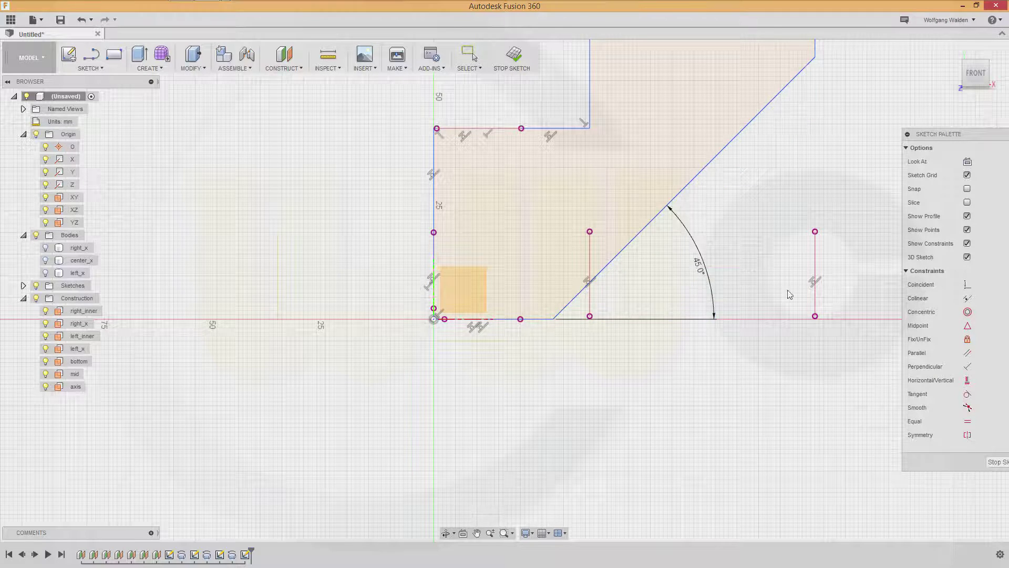
key("Escape")
Step: Fillet the profile's inner step corner with a 12 mm radius
mouse_move(743, 211)
middle_mouse_down("shift")
mouse_move(737, 232)
mouse_move(746, 203)
mouse_move(735, 187)
mouse_move(725, 387)
mouse_move(638, 417)
middle_mouse_up("shift")
middle_click_drag(626, 421, 563, 262, "shift")
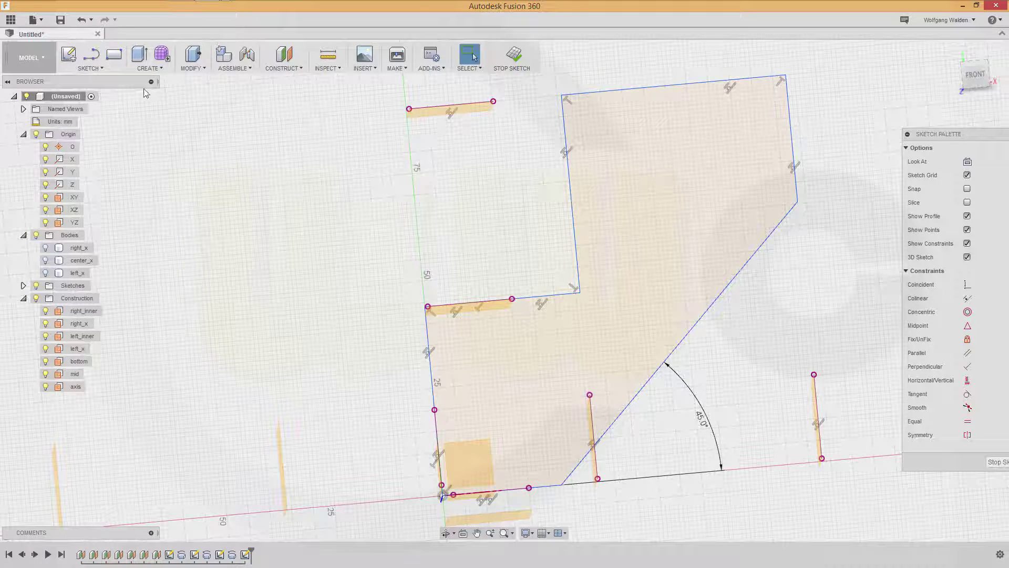
left_click(102, 68)
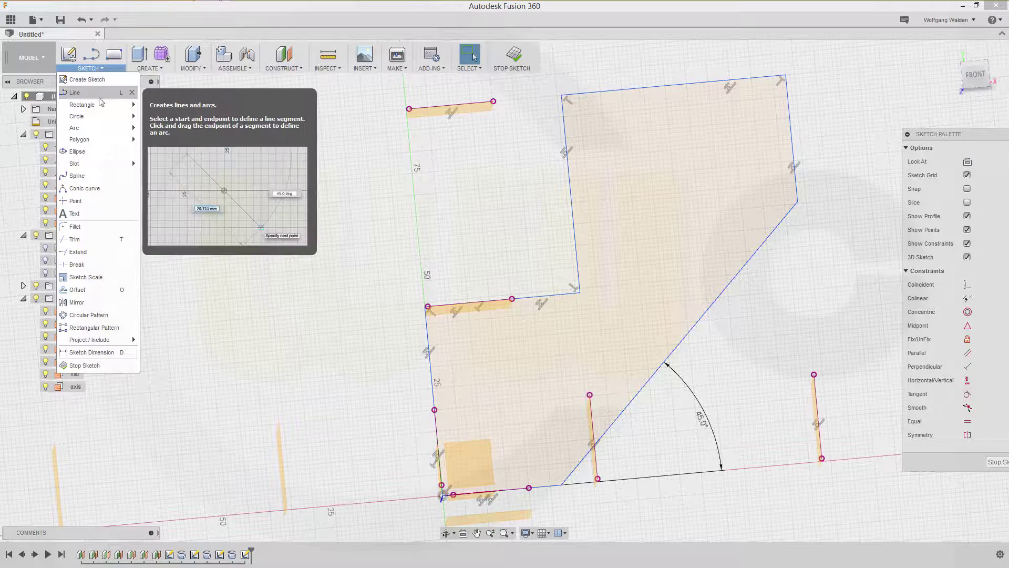
left_click(89, 240)
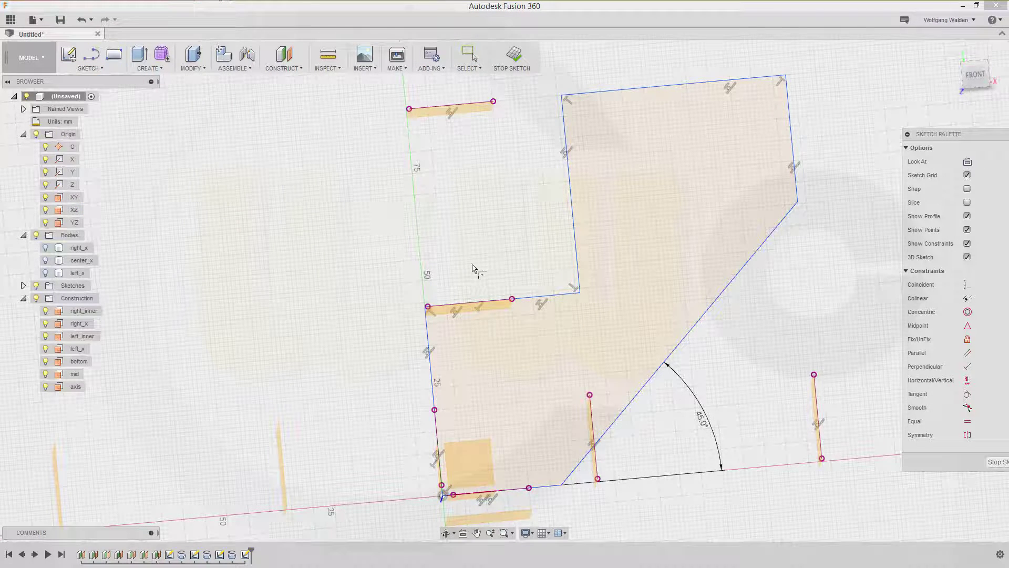
left_click(579, 254)
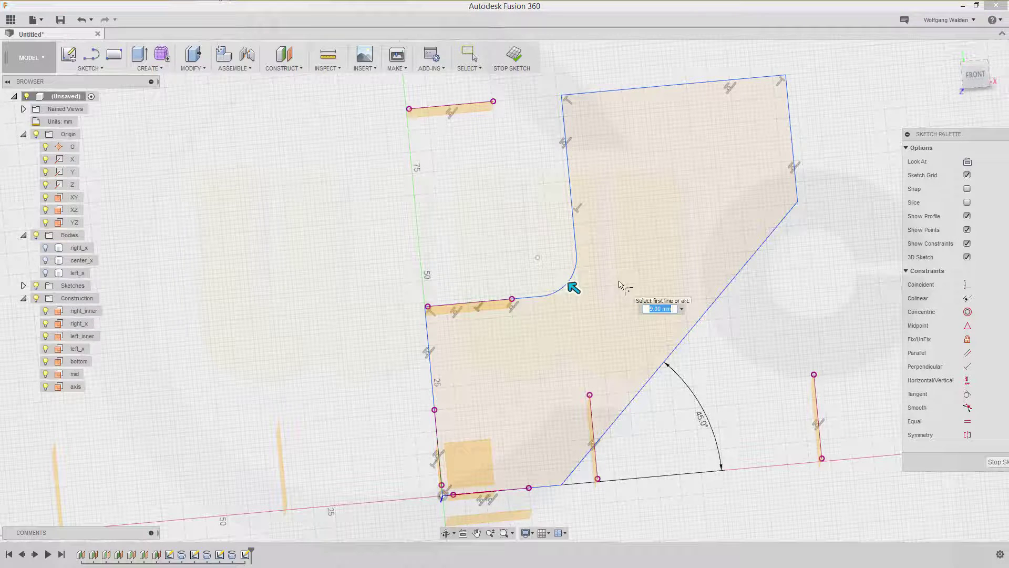
type("12")
key("Return")
key("Escape")
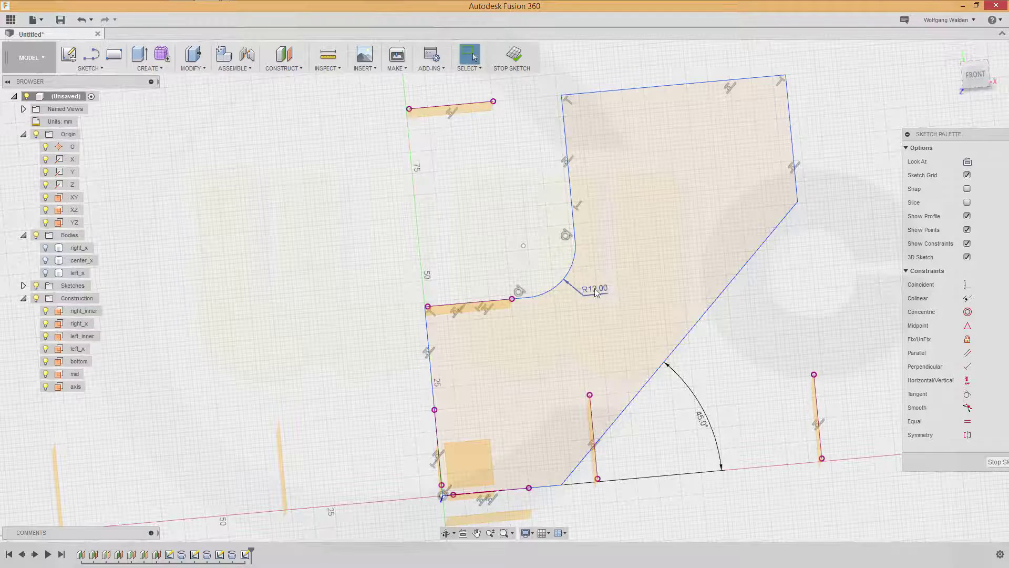
Step: Convert the 12 mm fillet arc at the inner corner to construction geometry
left_click(556, 291)
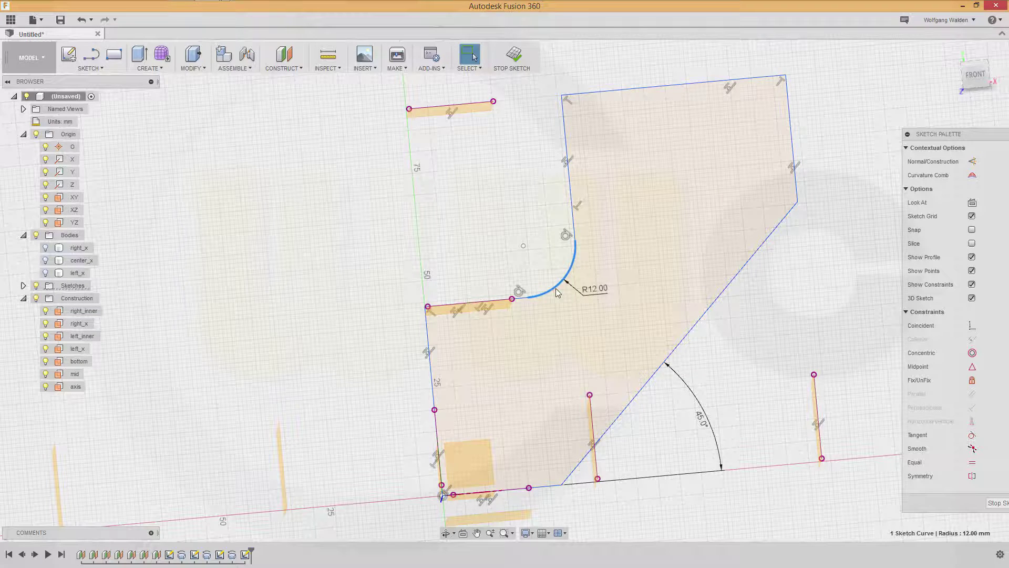
right_click(557, 292)
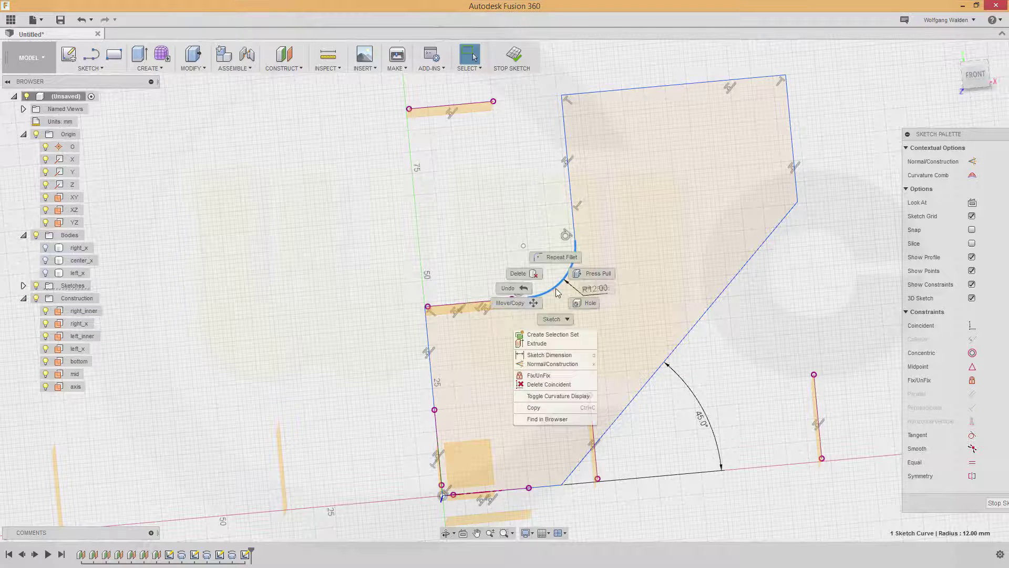
left_click(561, 365)
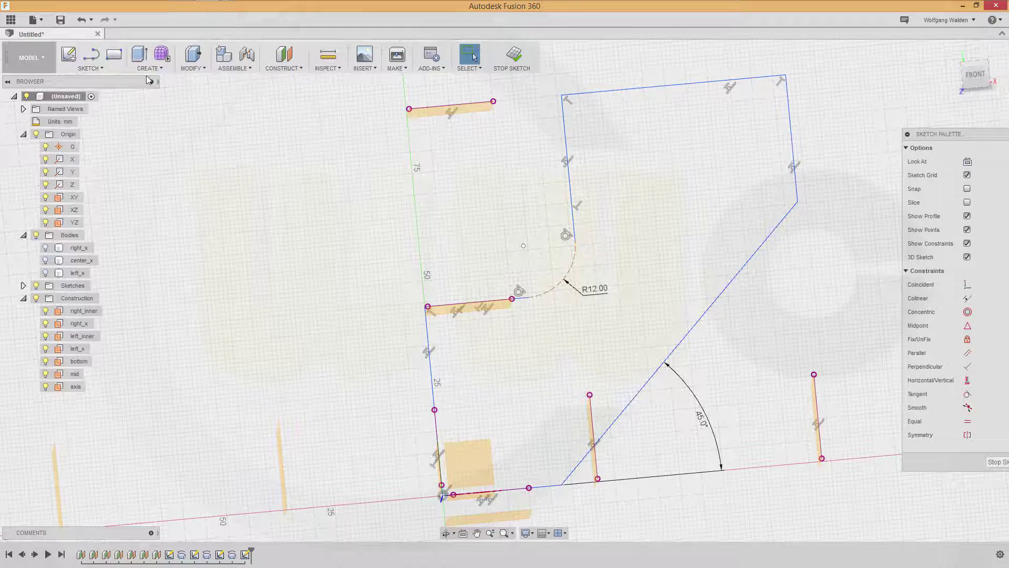
Step: Extend the horizontal step line and the inner arm edge past the construction arc so they meet in a sharp corner
left_click(103, 67)
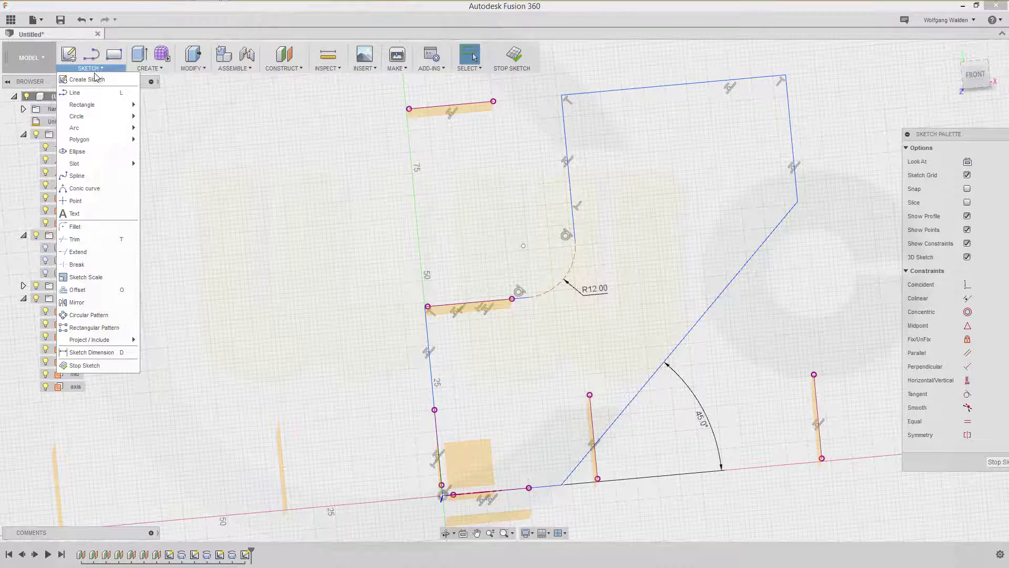
left_click(78, 252)
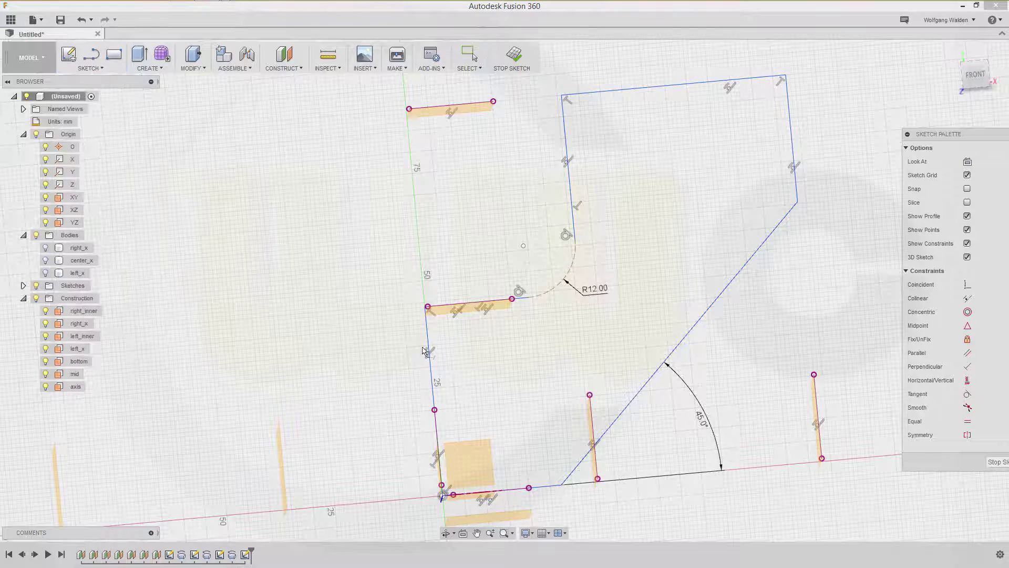
left_click(500, 303)
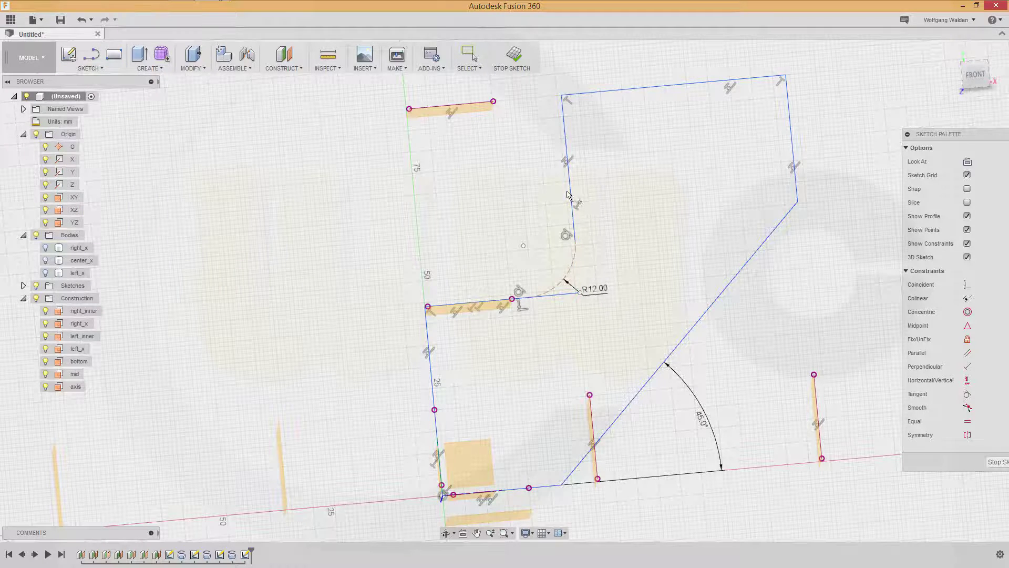
left_click(574, 213)
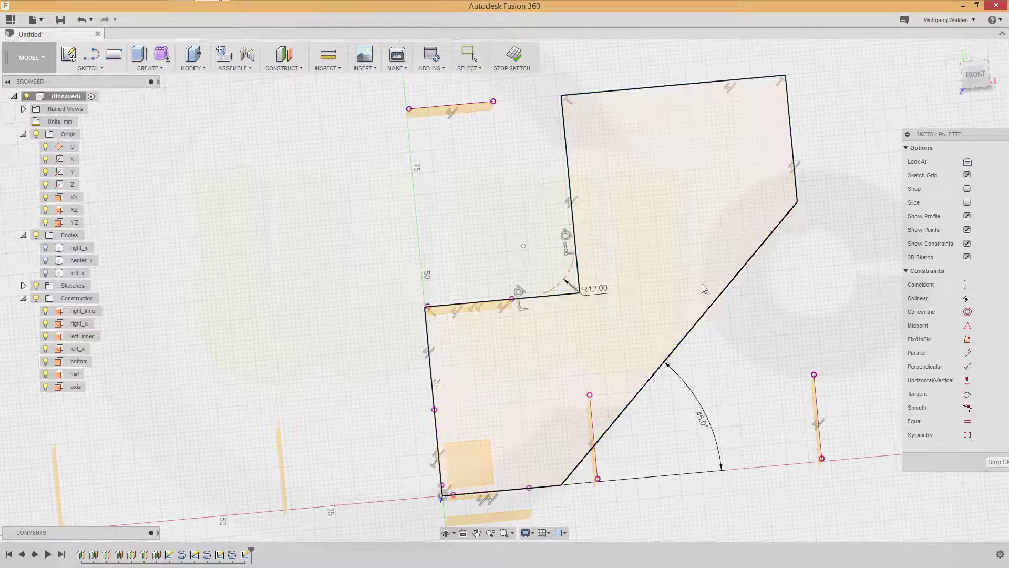
key("Escape")
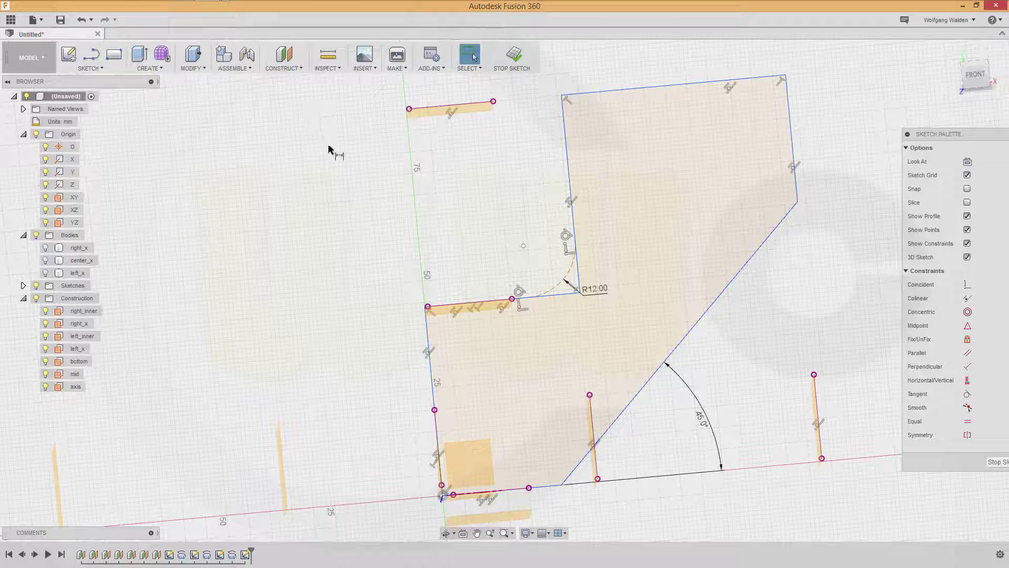
Step: Dimension the distance from the construction arc's center to the sloping edge at 42 mm and finish the sketch
left_click(524, 247)
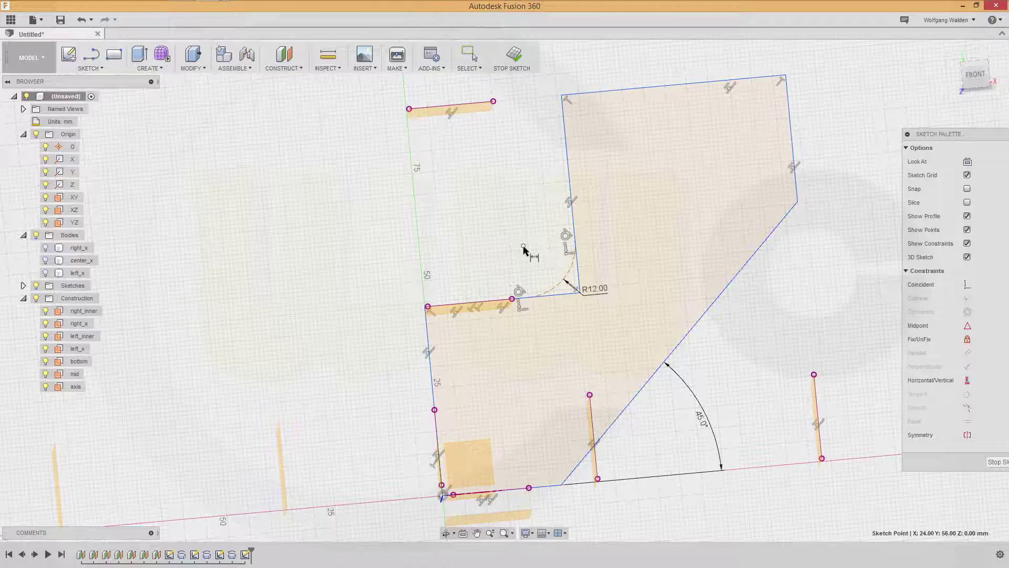
left_click(646, 384, "shift")
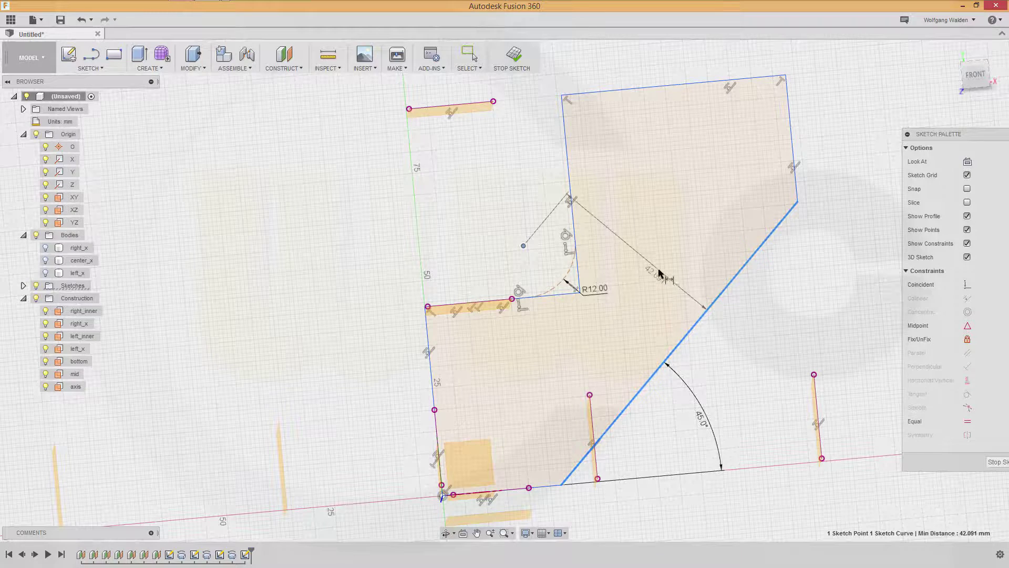
left_click(659, 273)
type("42")
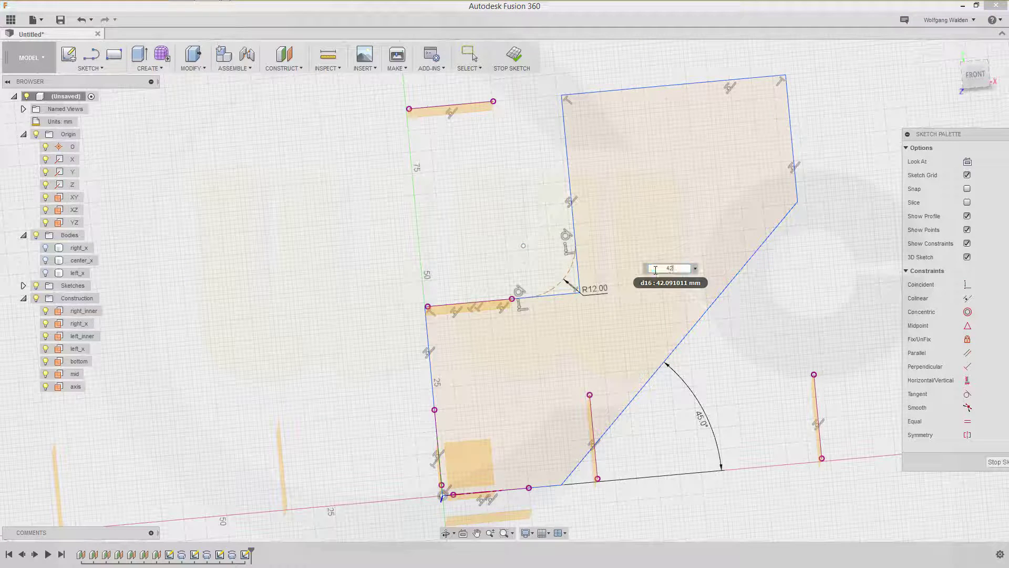
key("Return")
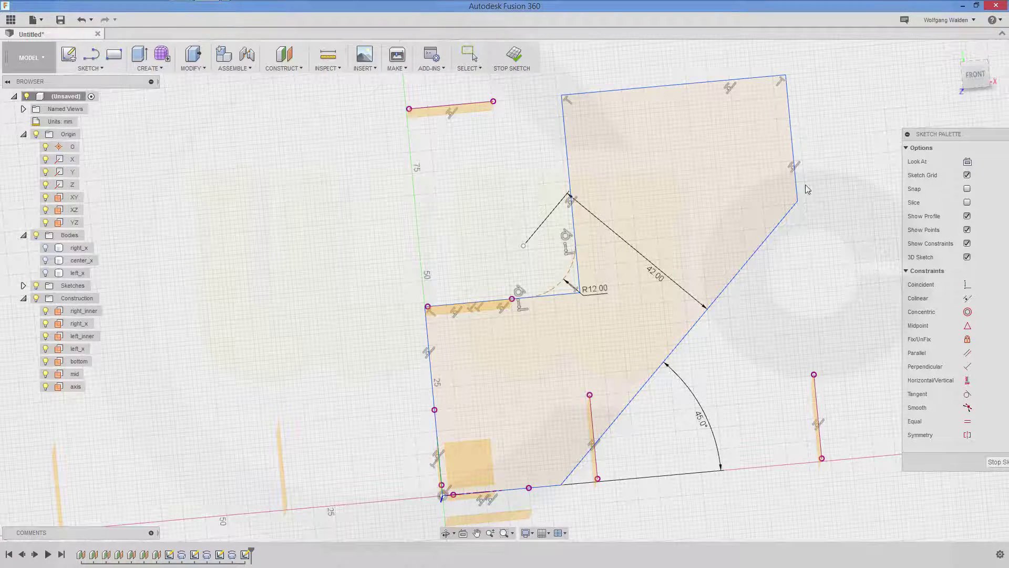
left_click(512, 56)
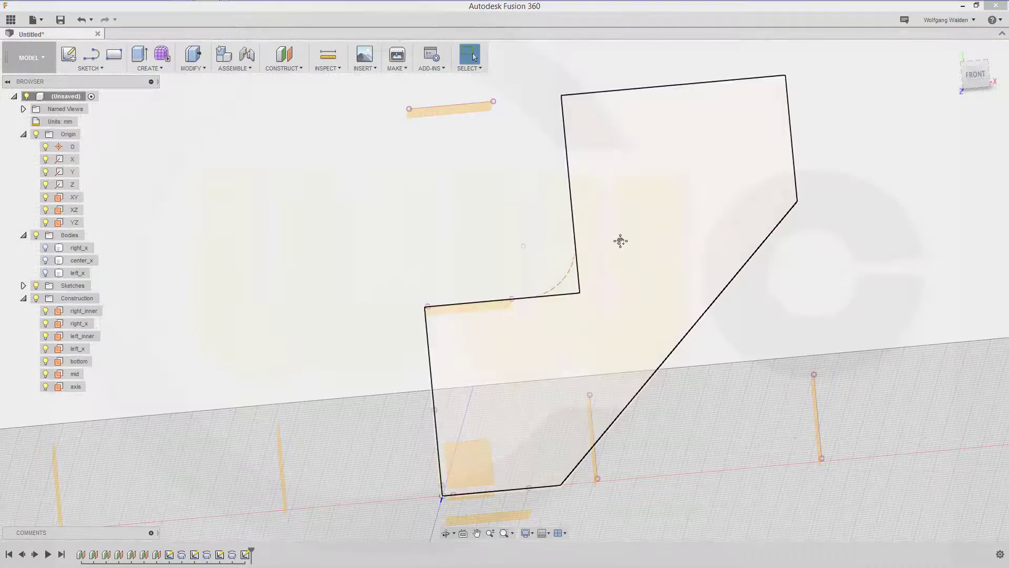
Step: Extrude the arm profile symmetrically as a new body, with a whole length of 50 mm
middle_click_drag(620, 238, 564, 279)
middle_click_drag(426, 303, 480, 277, "shift")
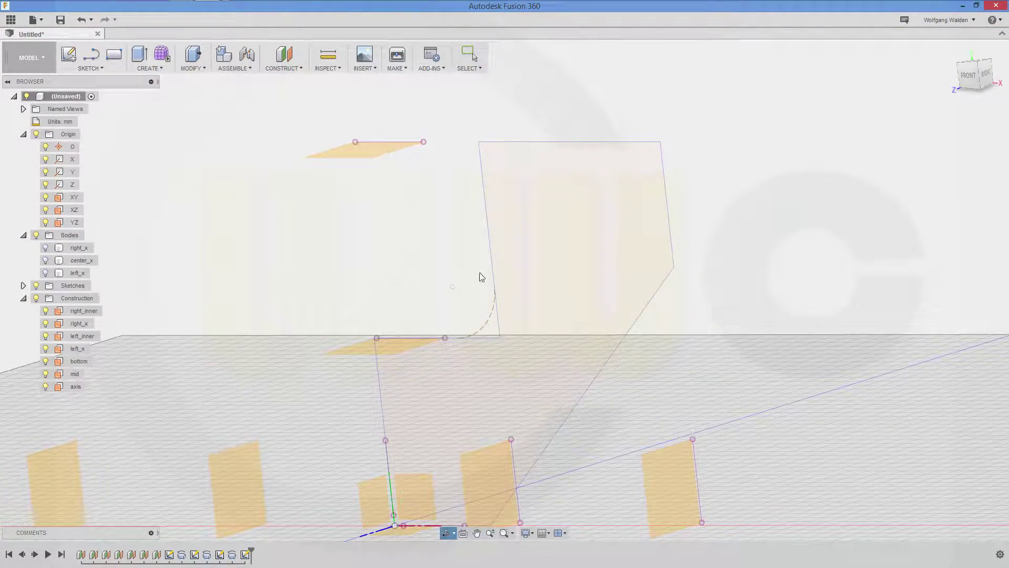
left_click(138, 55)
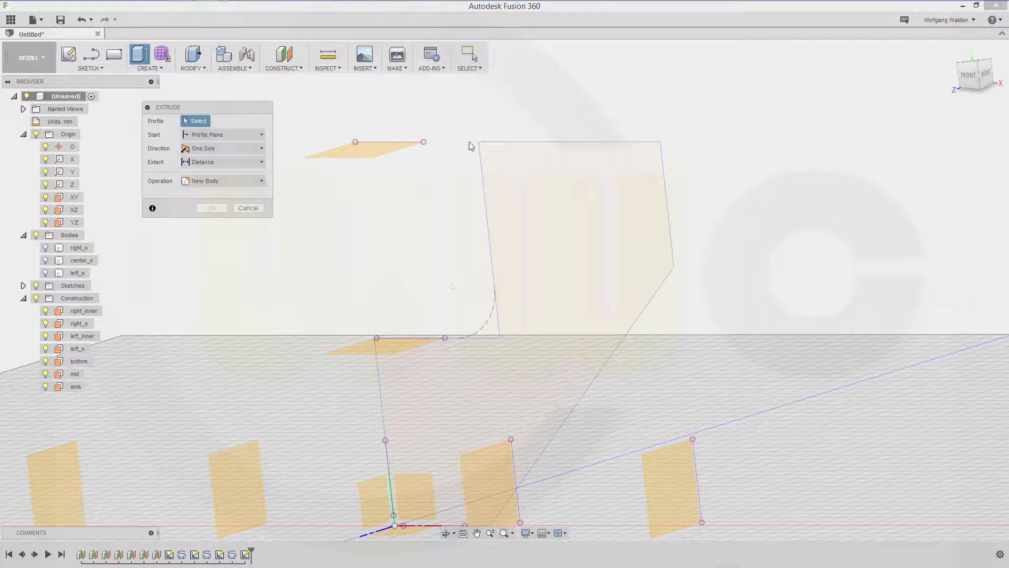
left_click(507, 157)
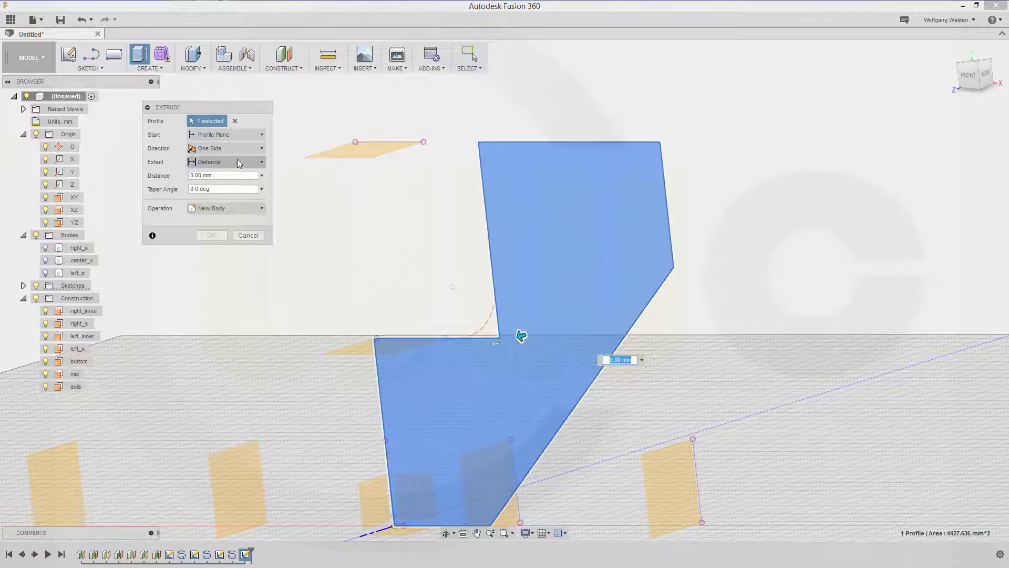
left_click(261, 149)
left_click(241, 186)
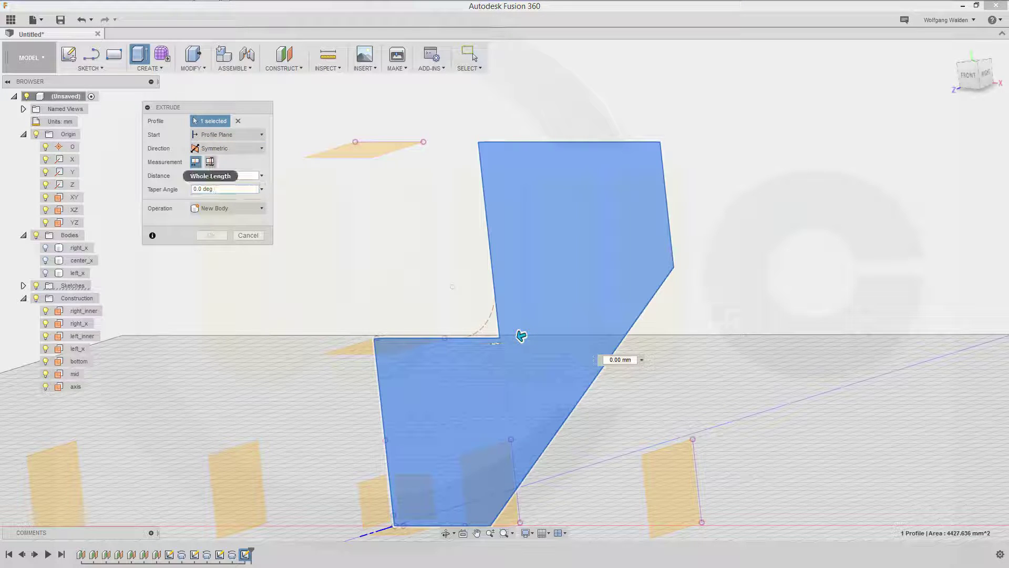
left_click(210, 162)
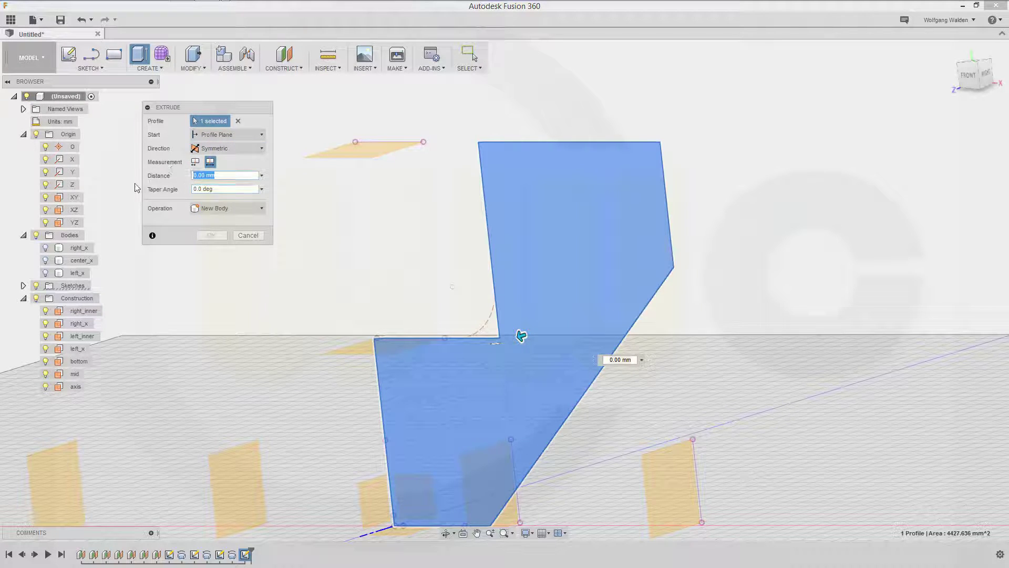
type("50")
key("Return")
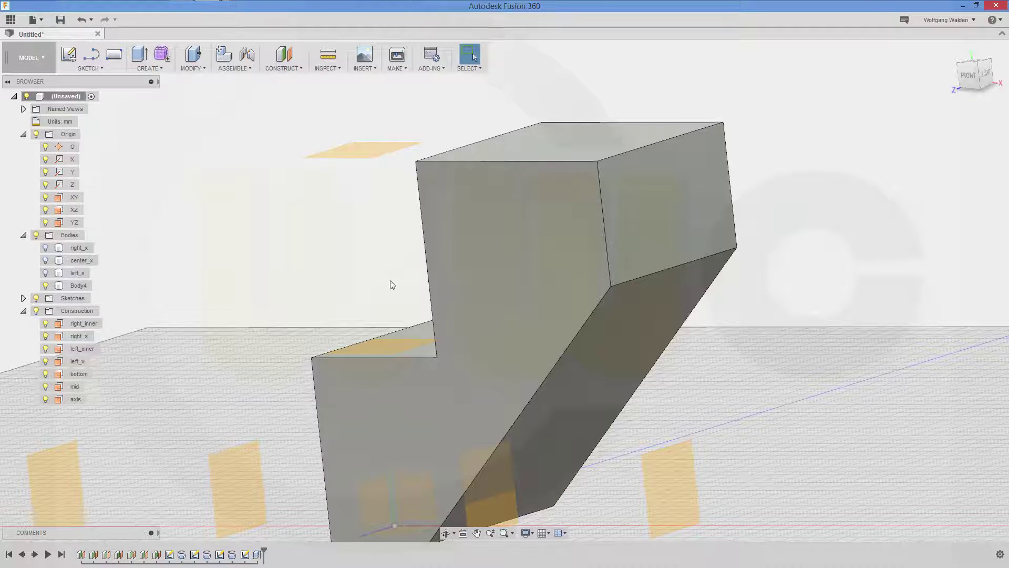
Step: Mirror the extruded right arm body across the YZ origin plane, using the Bodies pattern type
middle_click_drag(293, 273, 311, 261, "shift")
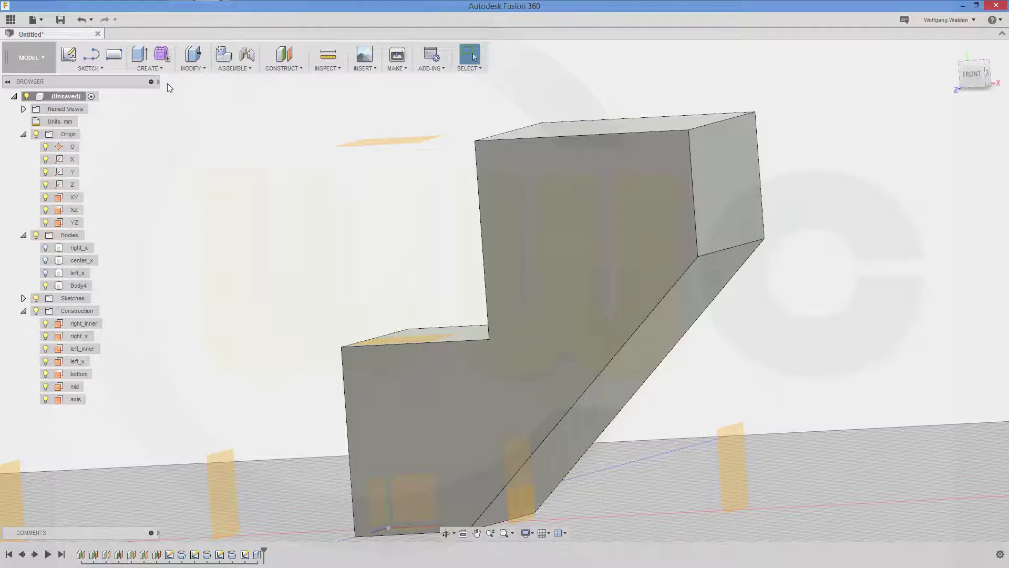
left_click(162, 68)
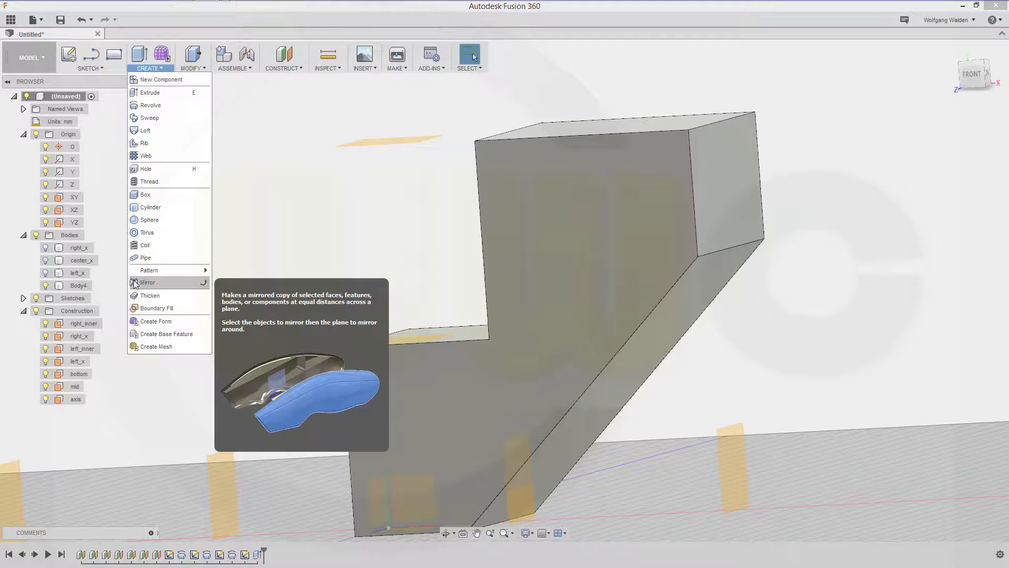
left_click(157, 282)
left_click(263, 122)
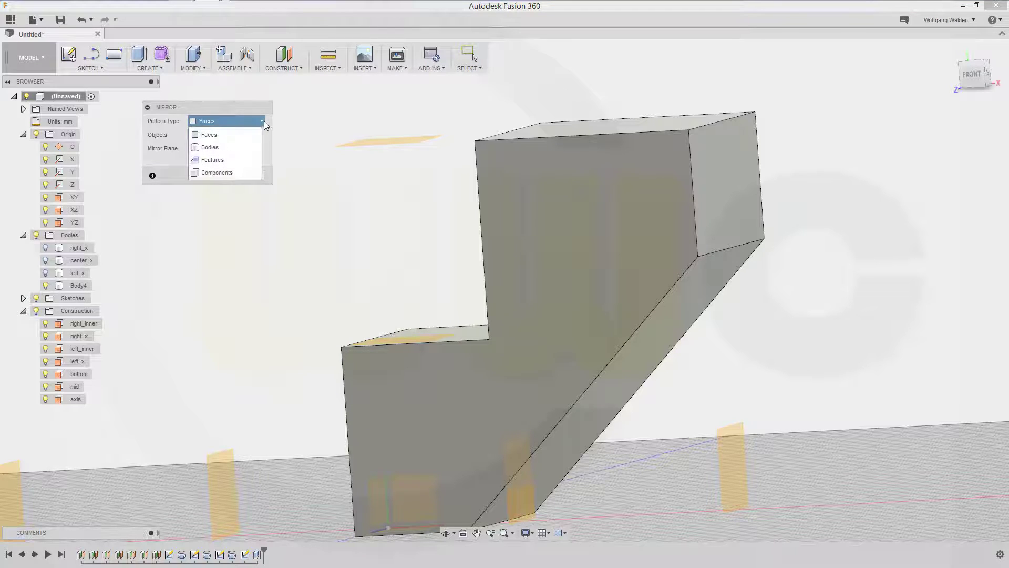
left_click(210, 147)
left_click(534, 213)
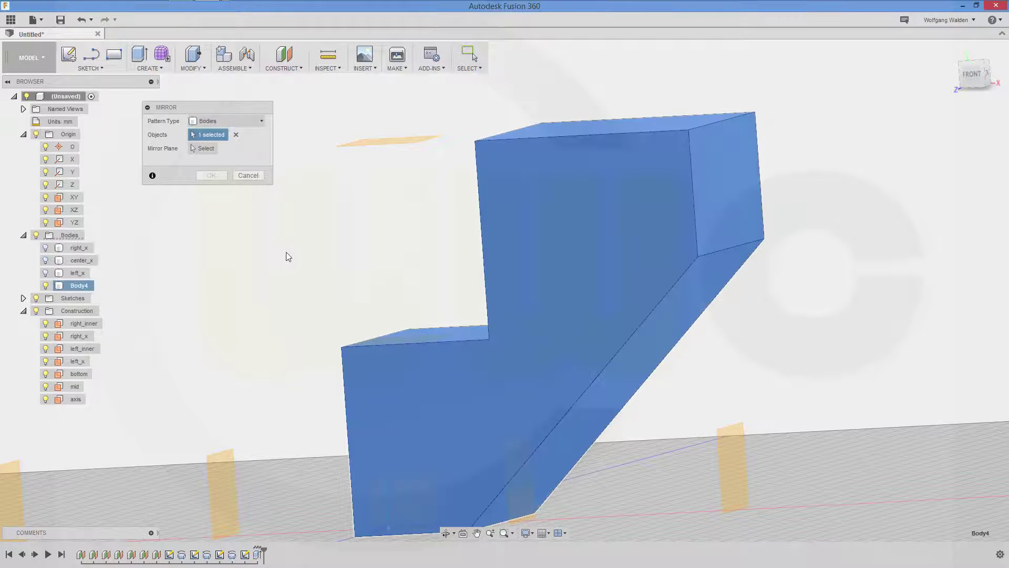
left_click(203, 148)
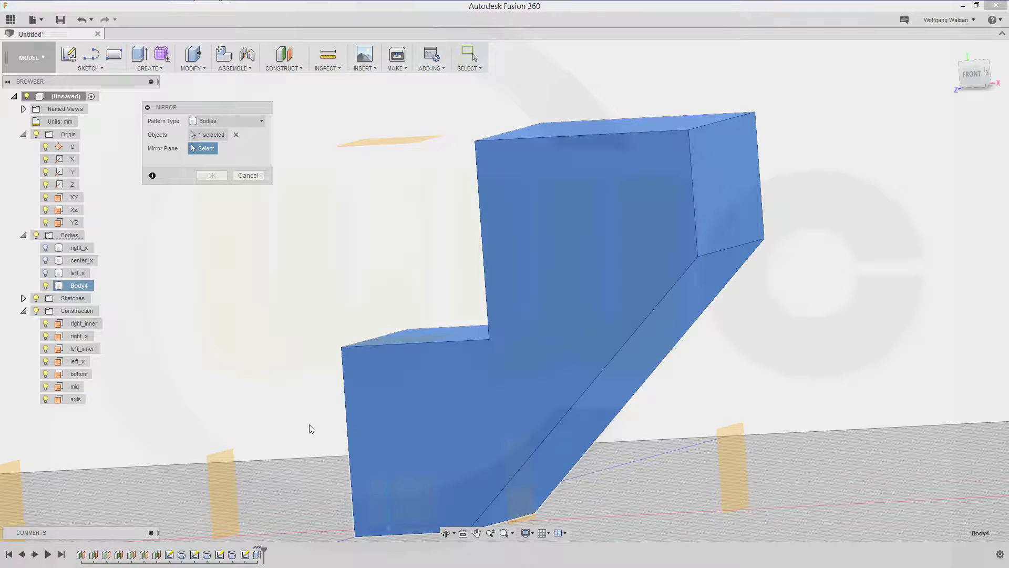
middle_click_drag(310, 428, 394, 493, "shift")
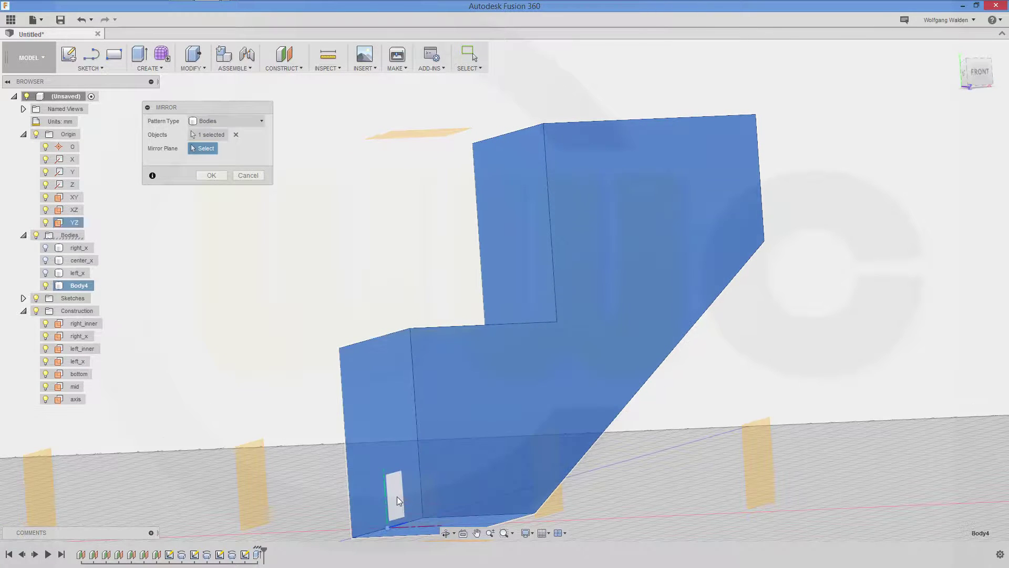
left_click(397, 496)
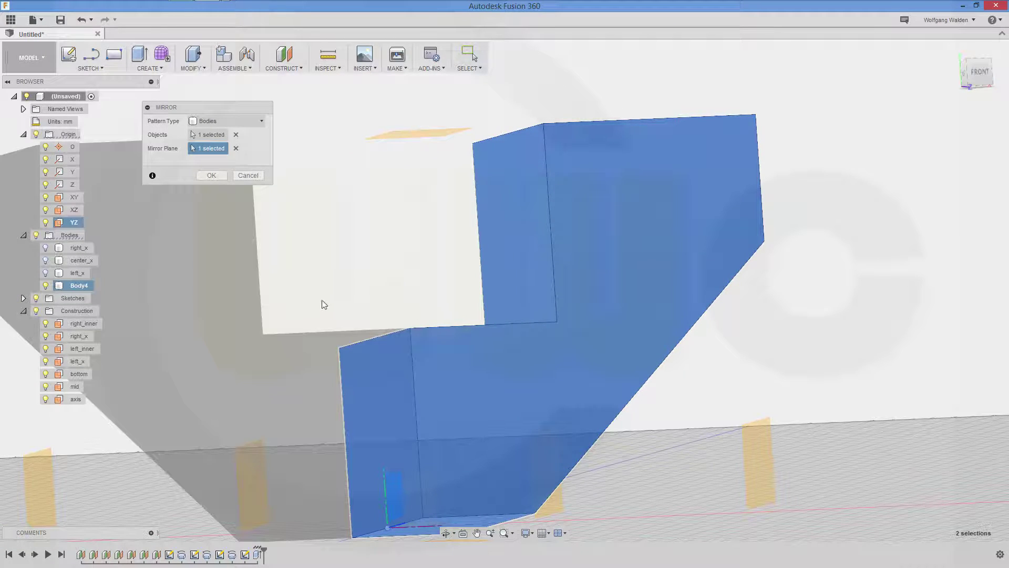
left_click(212, 175)
Step: Combine the mirrored arm body with the original arm body into one body using the Join operation
left_click(221, 259)
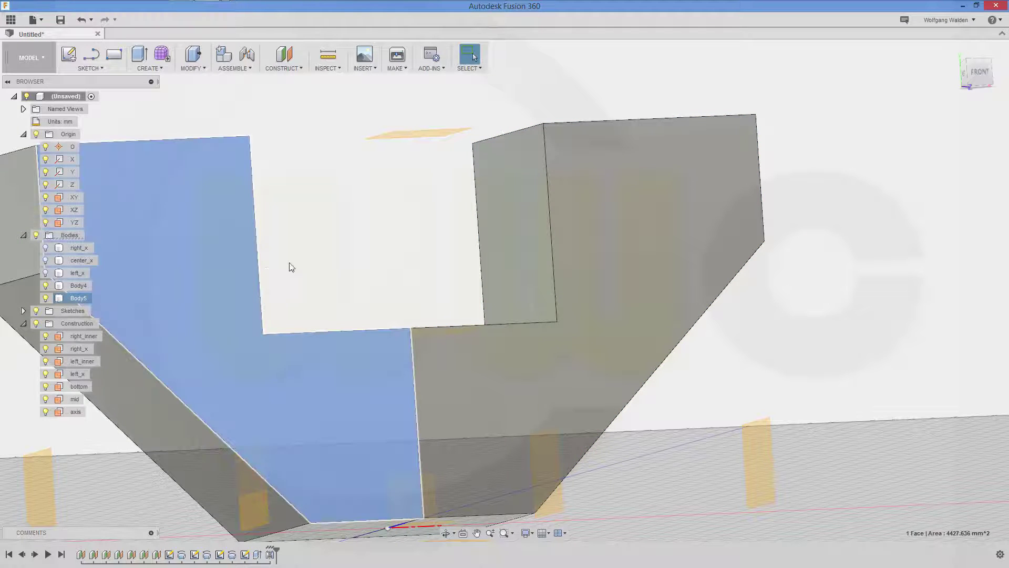
middle_click_drag(330, 269, 302, 280, "shift")
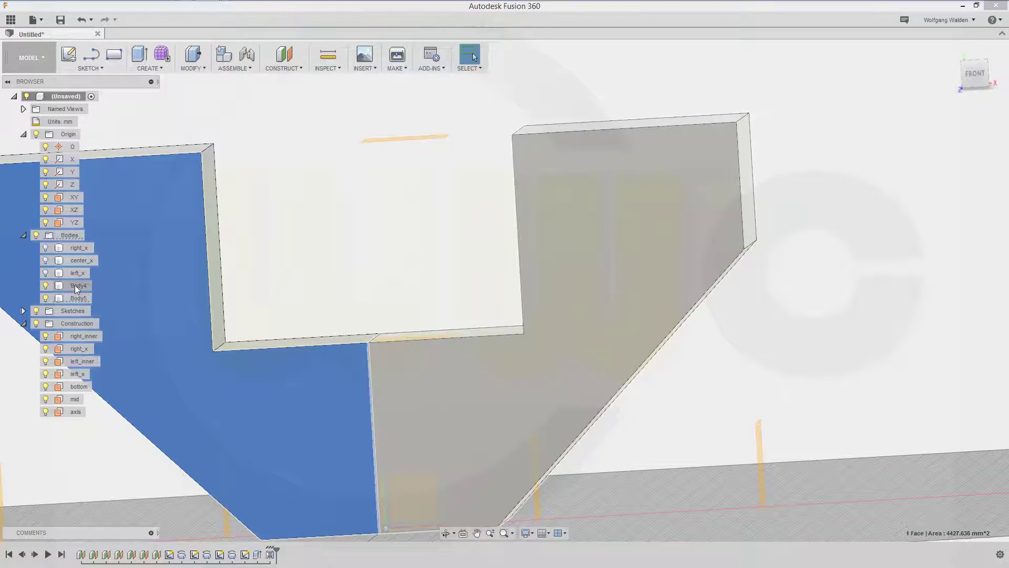
left_click(74, 285)
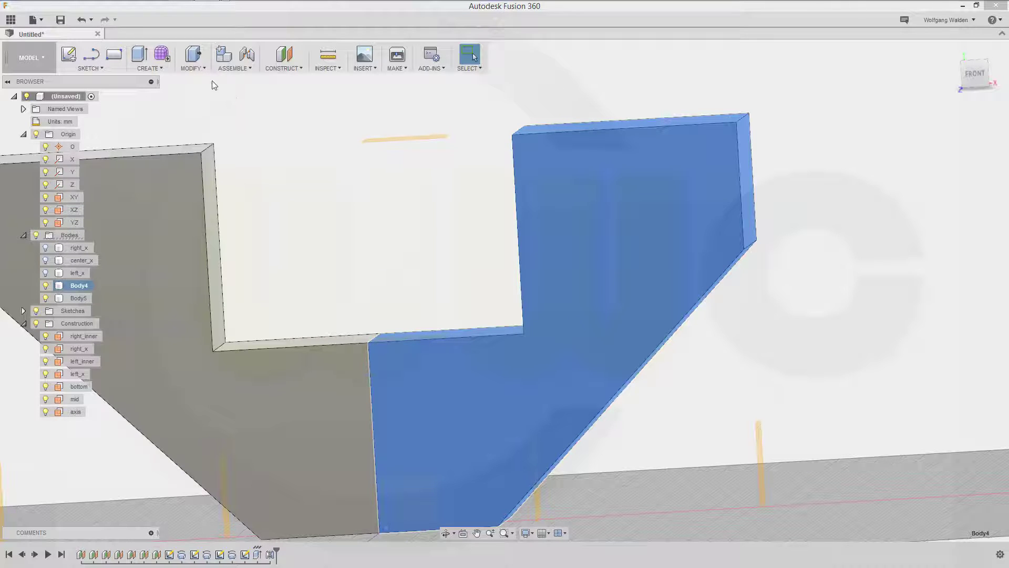
left_click(204, 69)
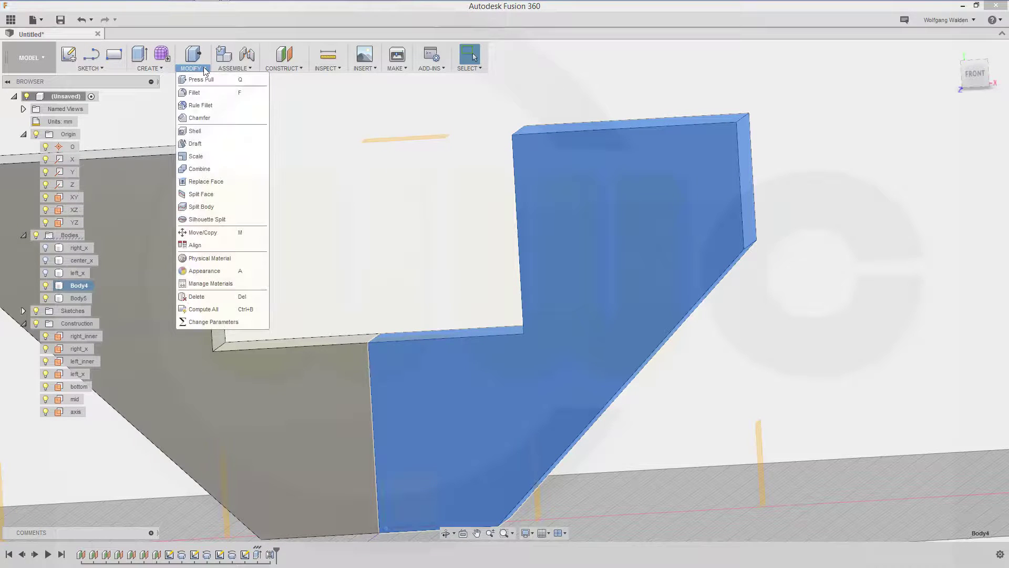
left_click(190, 169)
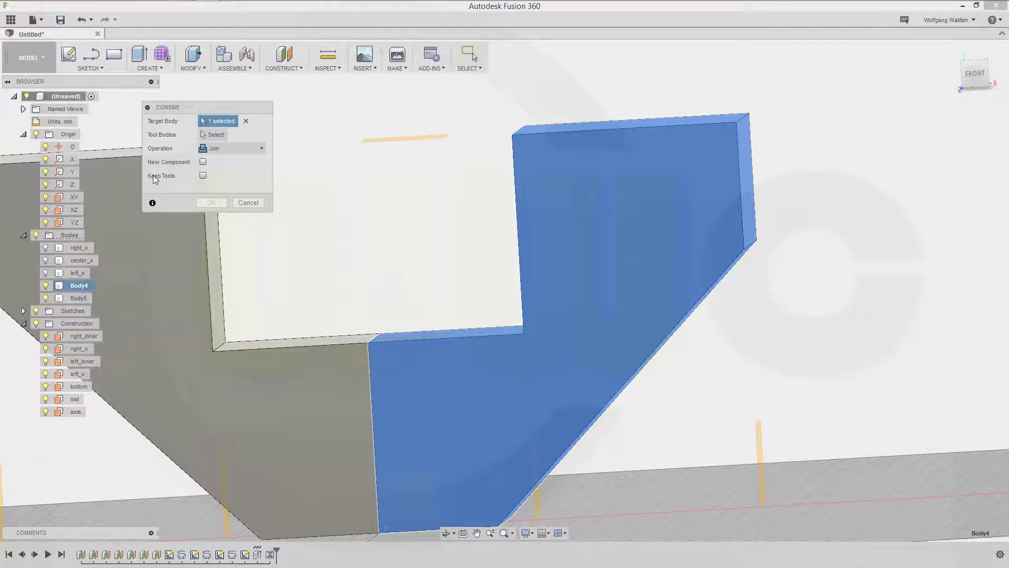
double_click(75, 287)
key("Return")
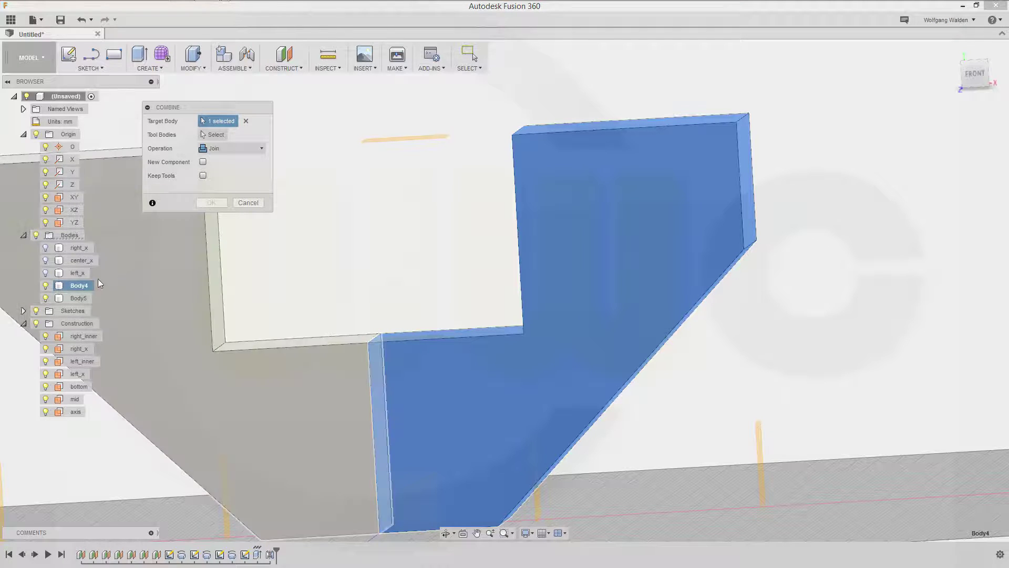
left_click(77, 298)
left_click(141, 312)
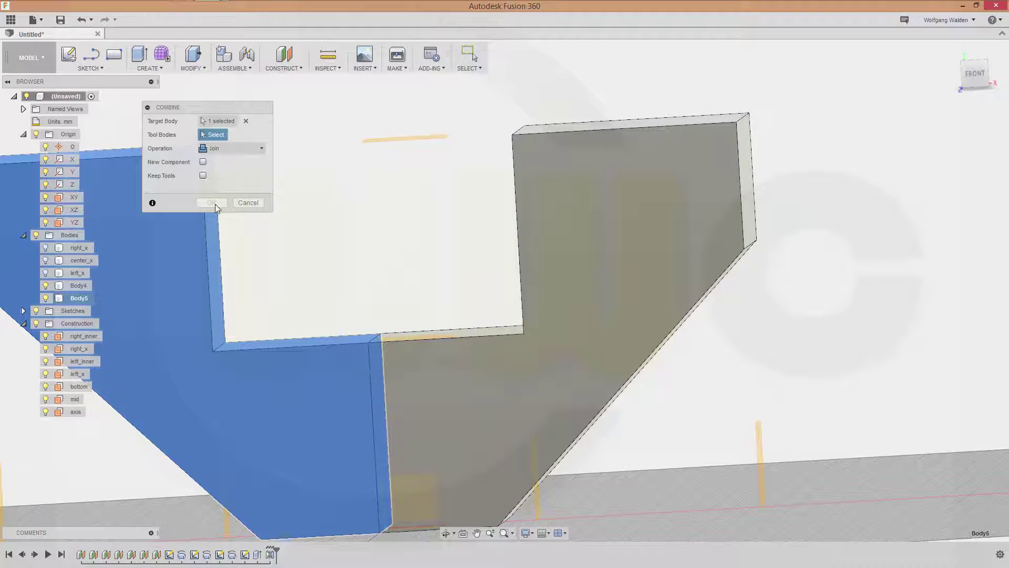
left_click(85, 286)
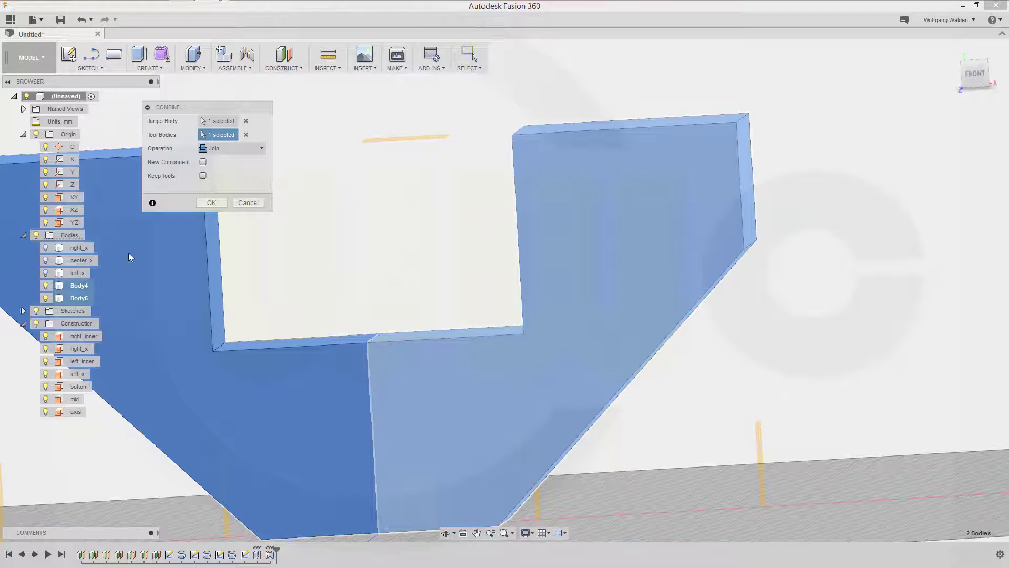
left_click(212, 203)
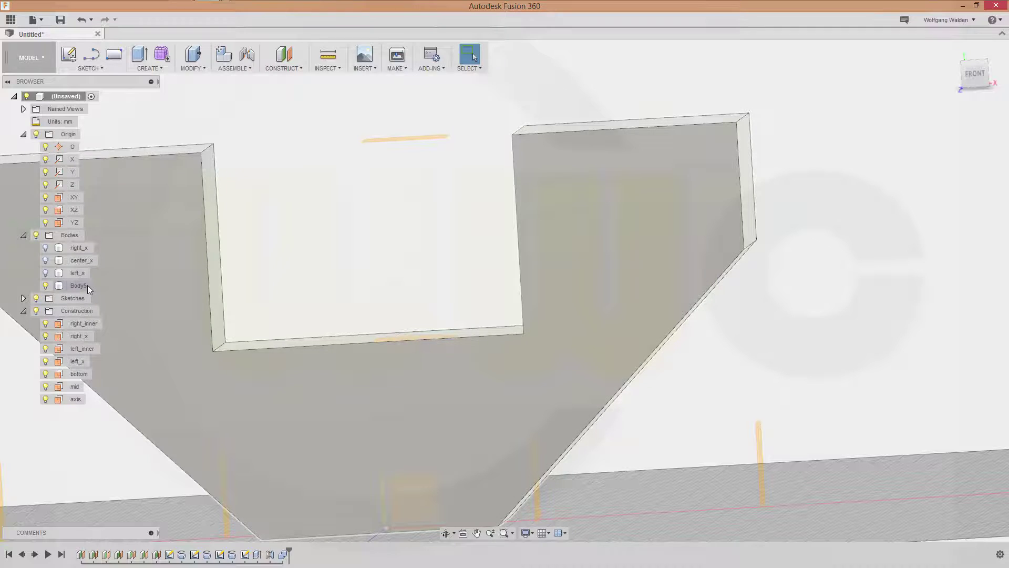
Step: Rename the joined body as _stiff_x
left_click(87, 285)
double_click(86, 285)
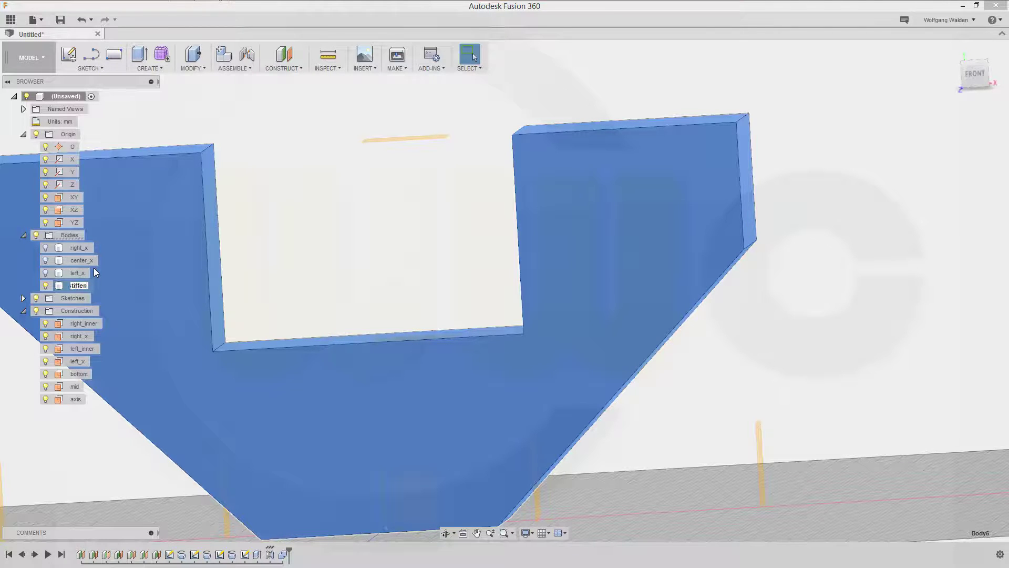
type("stiffener")
key("Return")
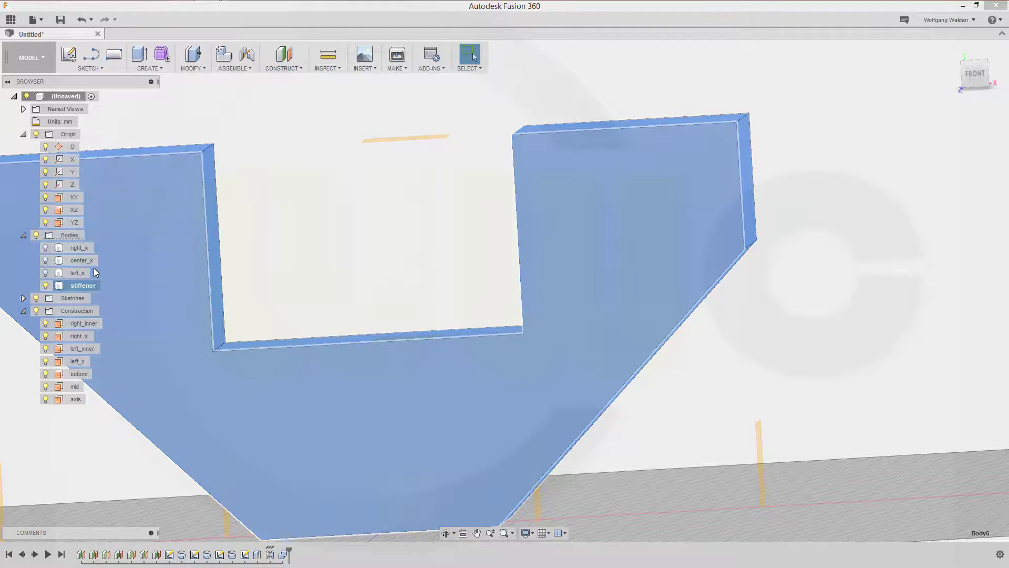
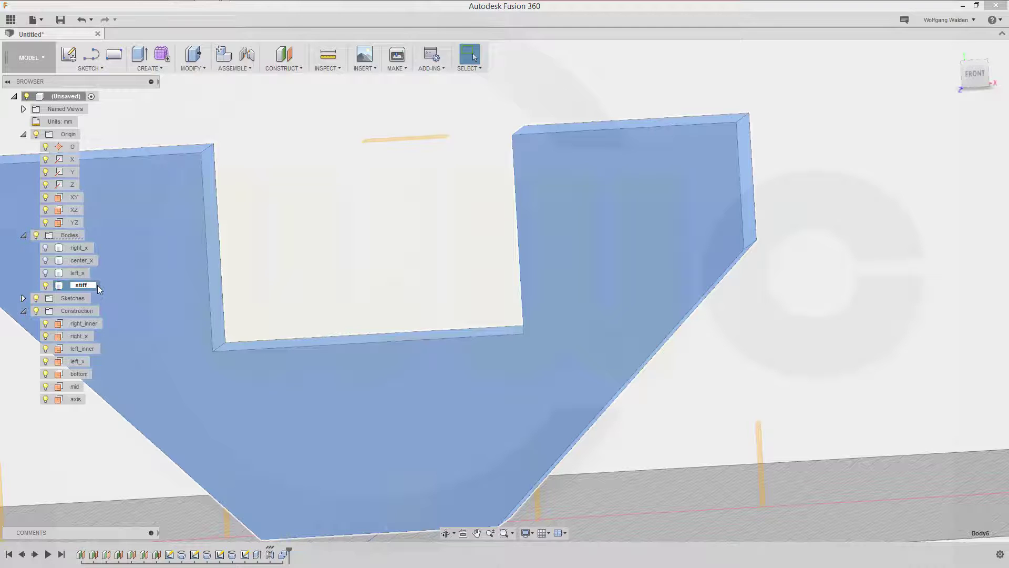
type("_x")
key("Return")
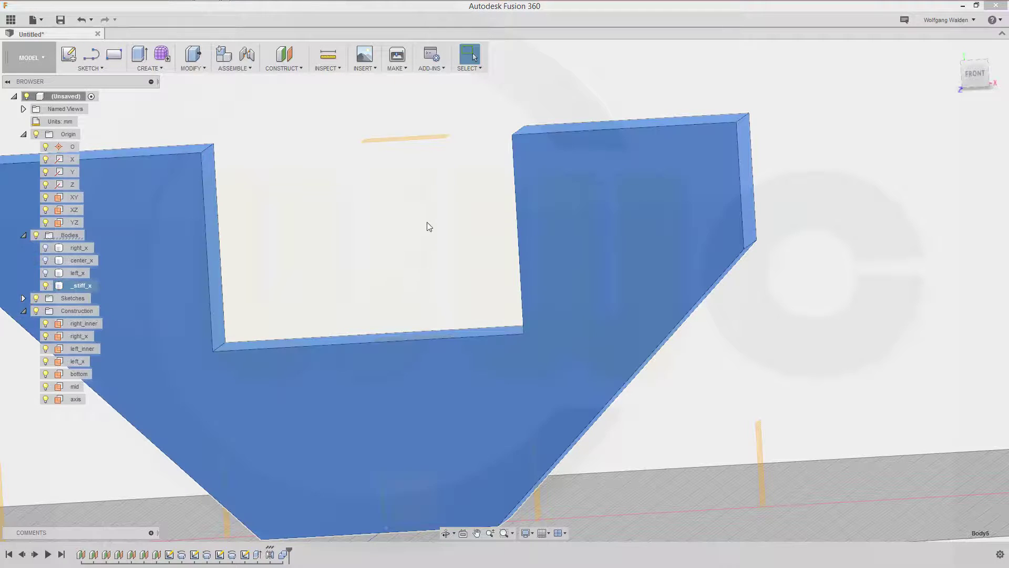
Step: Show the left_x, center_x and right_x bodies and examine how the stiffener fits between the cylinders
scroll(404, 273, "down", 3)
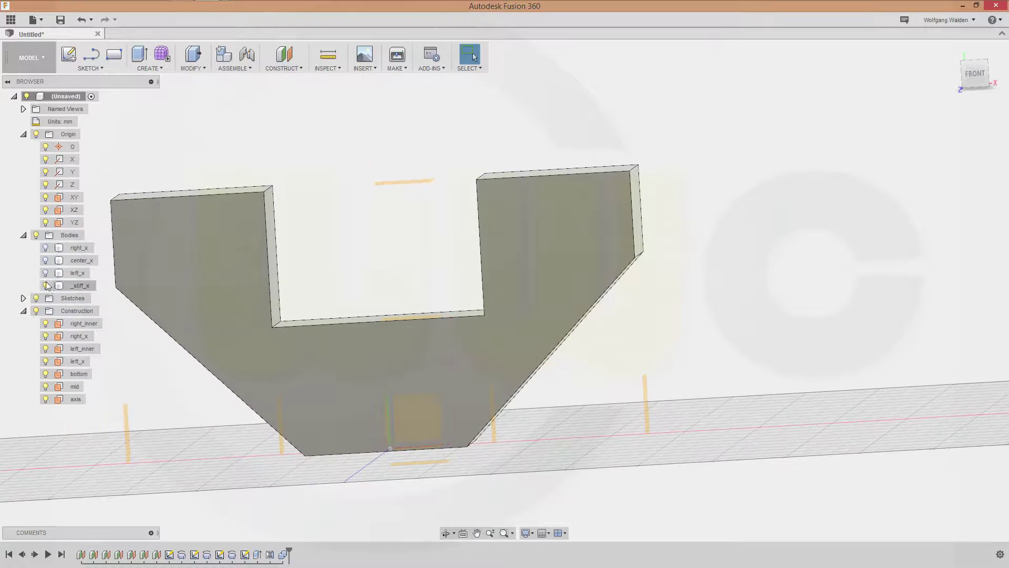
left_click(45, 273)
left_click(45, 260)
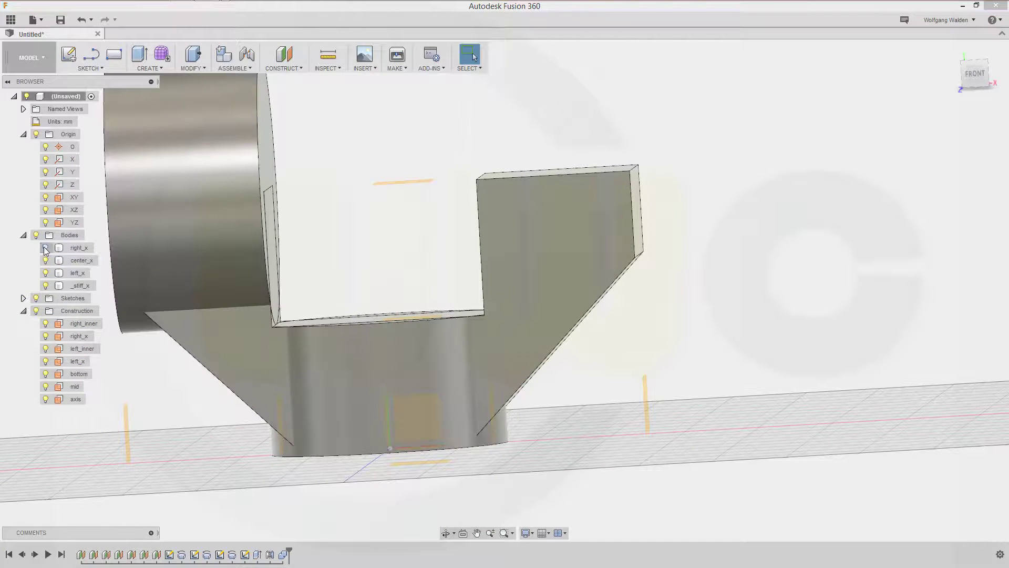
left_click(45, 248)
middle_click_drag(374, 264, 405, 252)
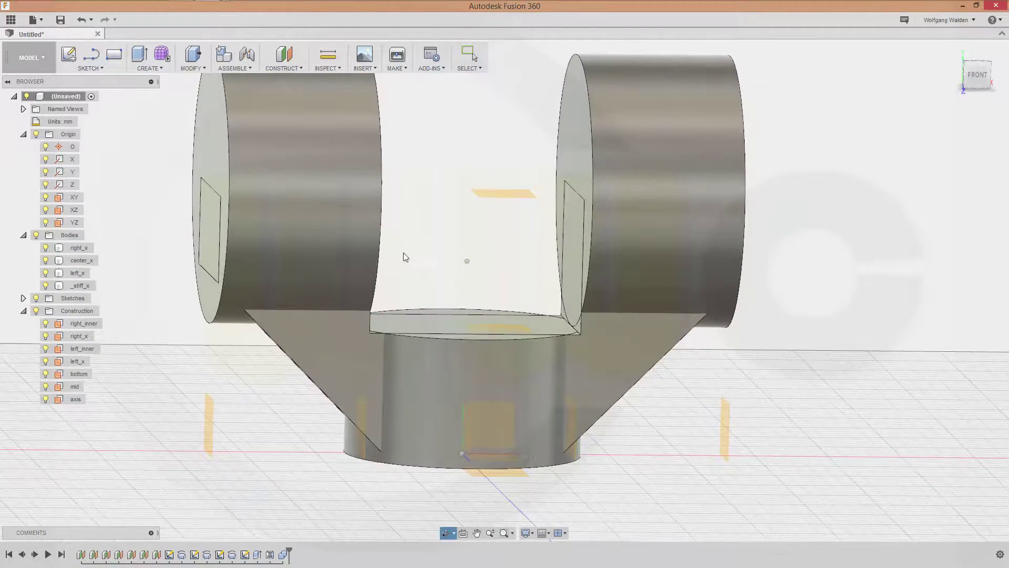
middle_click_drag(461, 227, 424, 279, "shift")
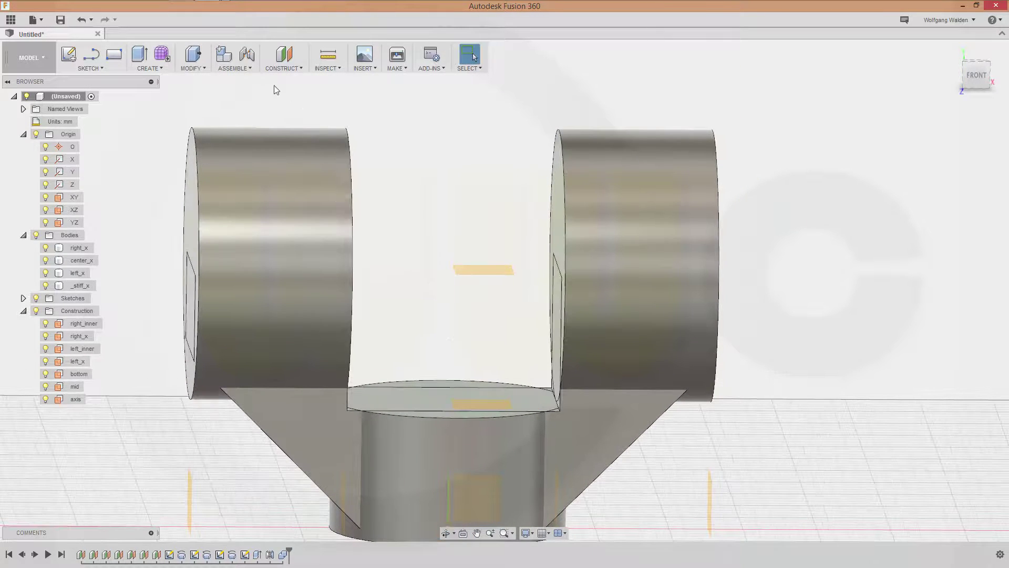
Step: Hide the right_x, center_x and left_x bodies, and fillet the stiffener's two inner recess corner edges with a 10 mm radius
left_click(203, 68)
left_click(198, 92)
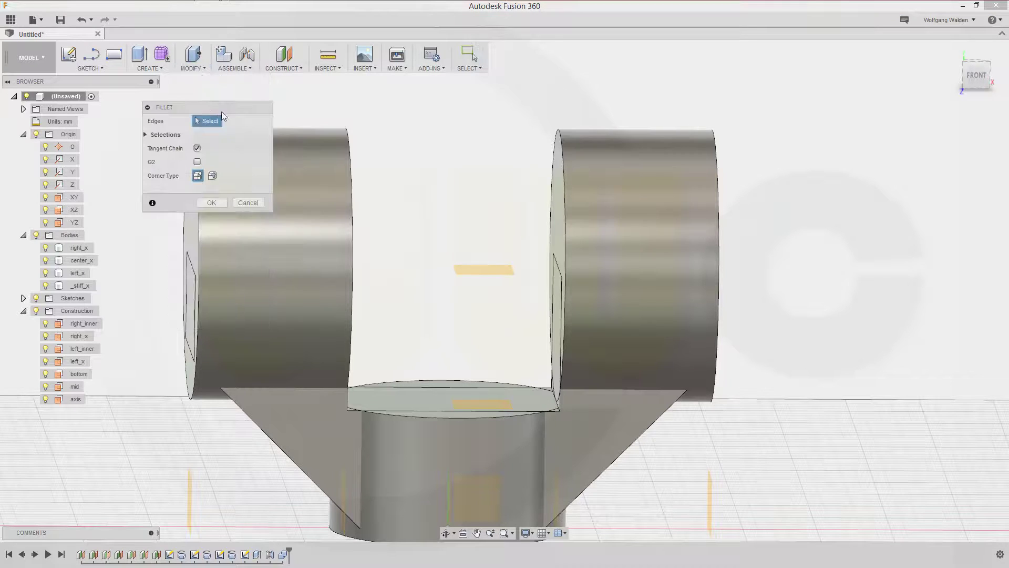
left_click(45, 248)
left_click(45, 260)
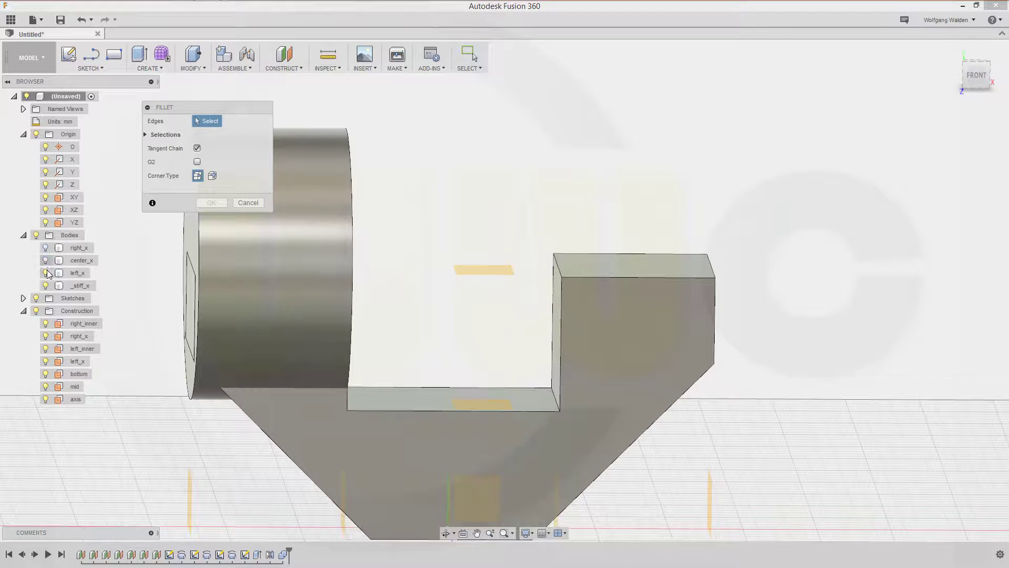
left_click(45, 273)
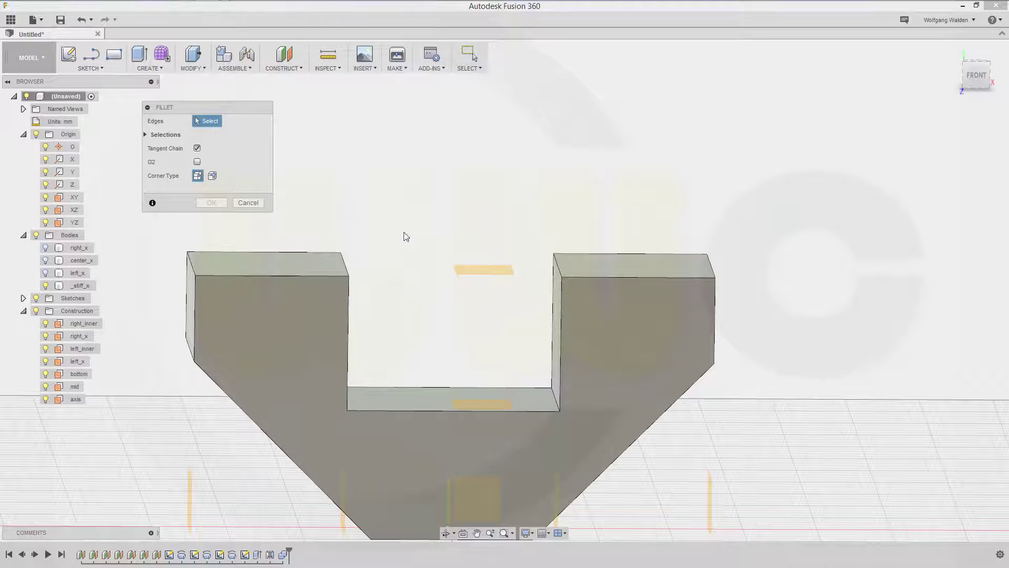
left_click(549, 405)
middle_click_drag(497, 316, 389, 345, "shift")
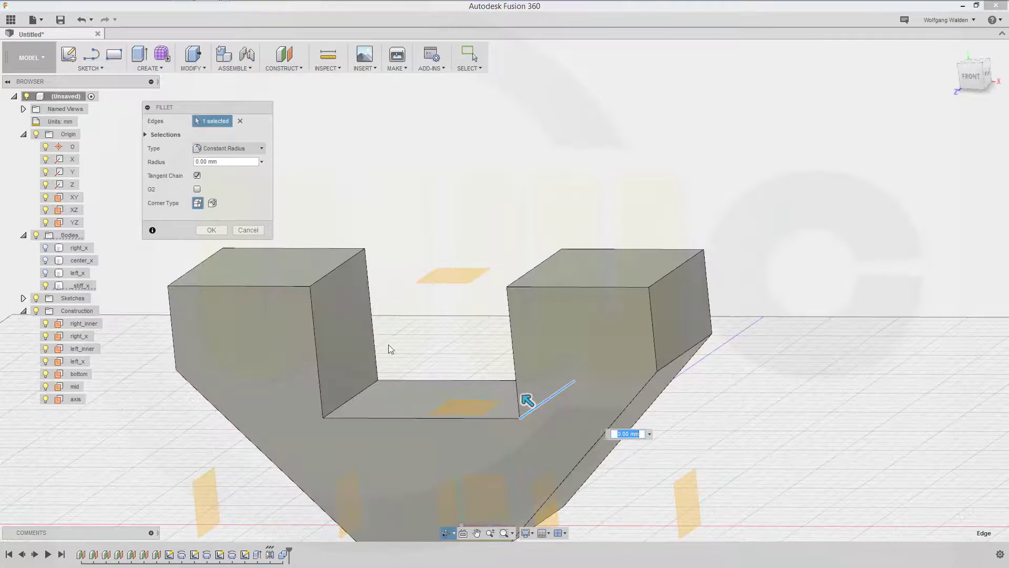
left_click(358, 396)
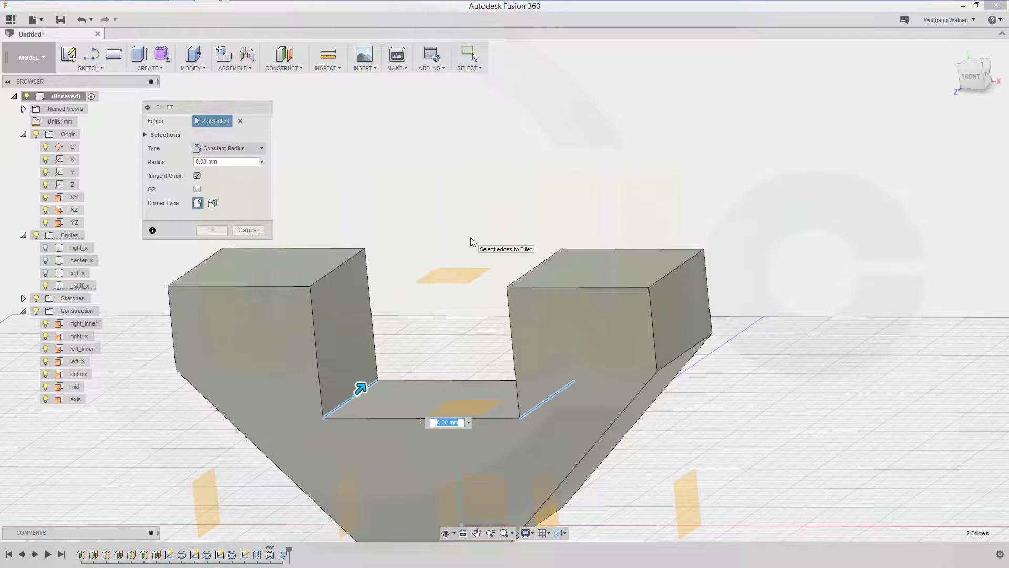
type("10")
key("Return")
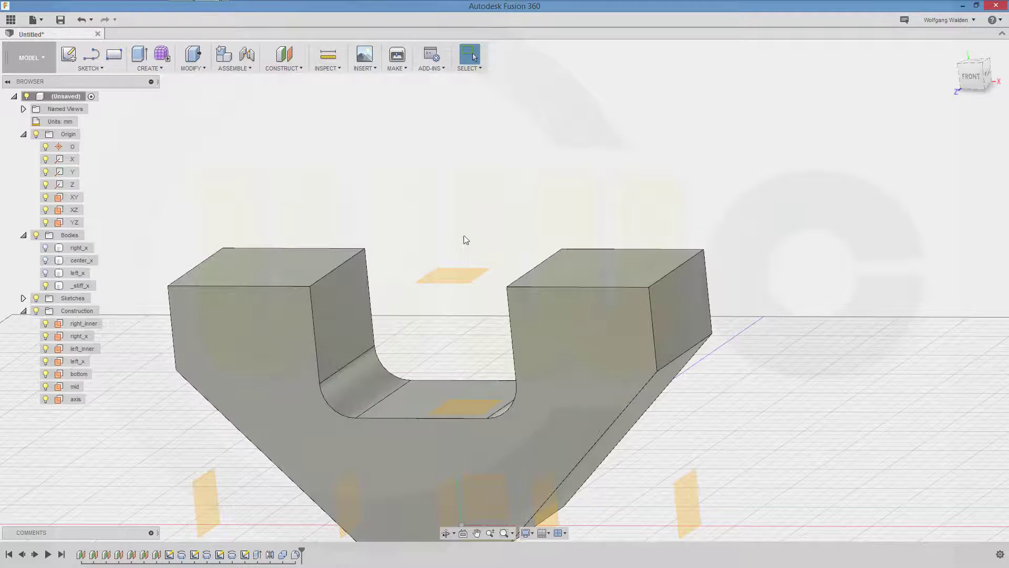
Step: Fillet the stiffener's front and back edges along the inner recess and along both slanted lower sides
right_click(391, 183)
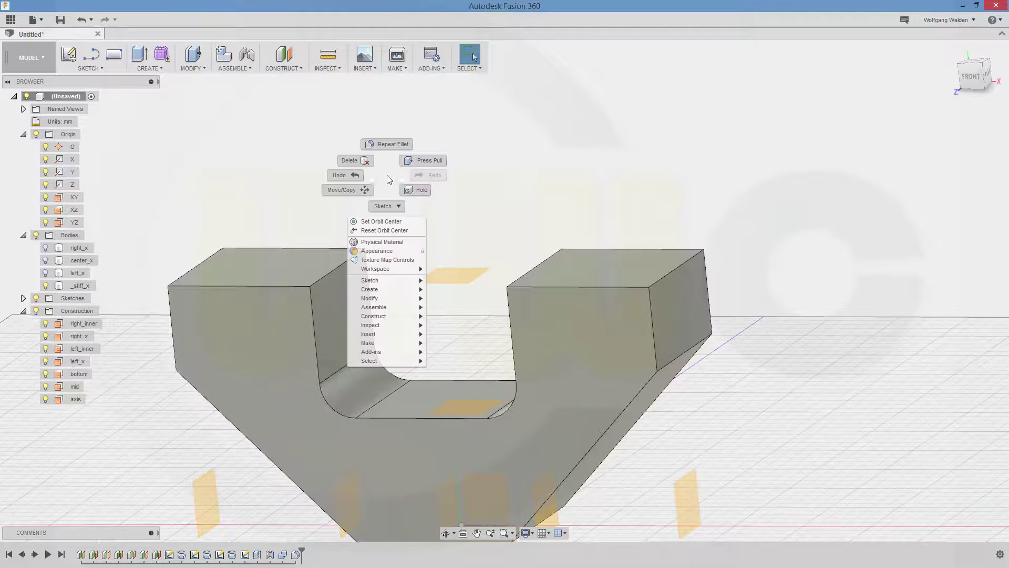
left_click(401, 141)
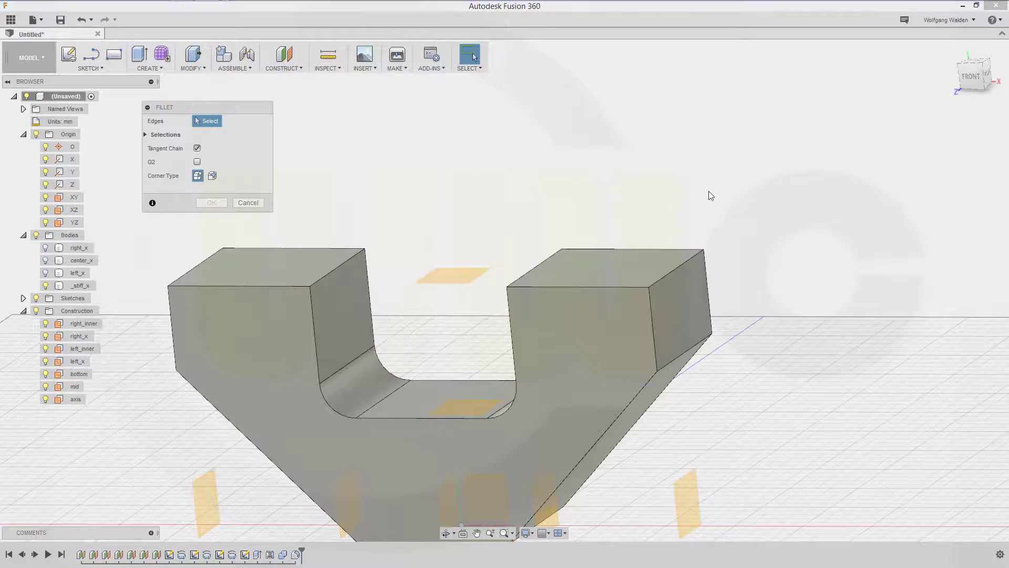
left_click(315, 343)
left_click(371, 304)
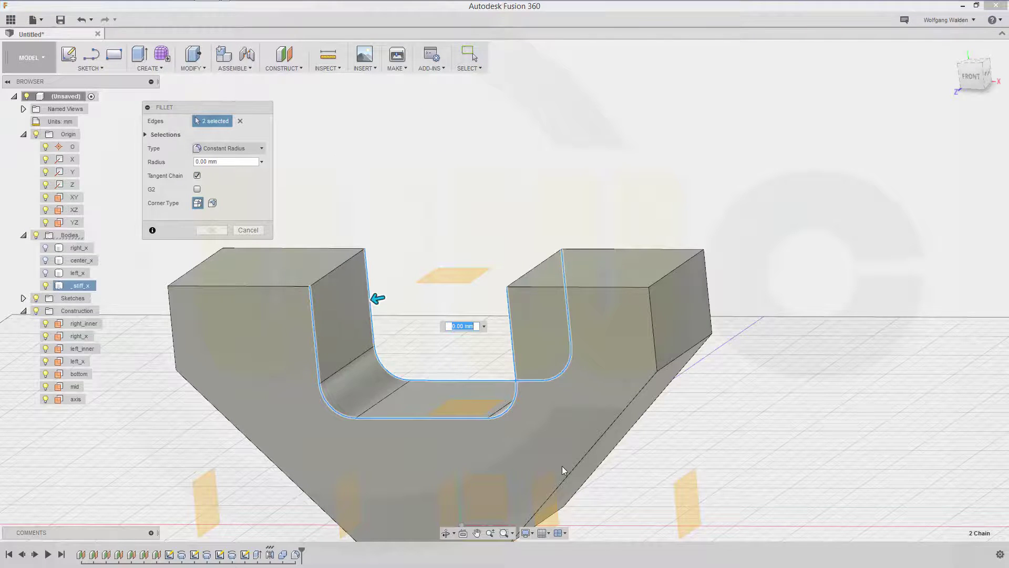
left_click(576, 470)
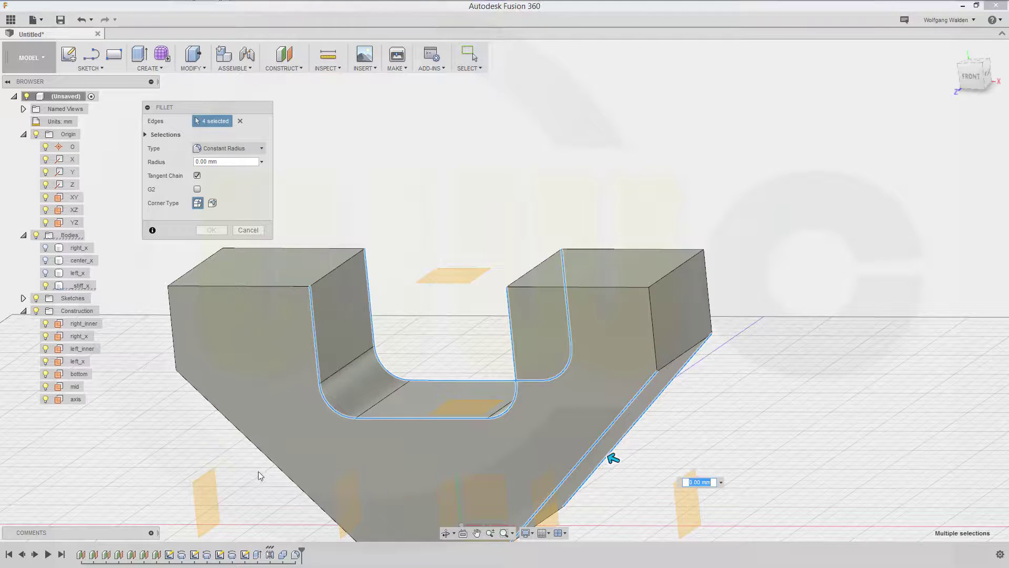
left_click(268, 458)
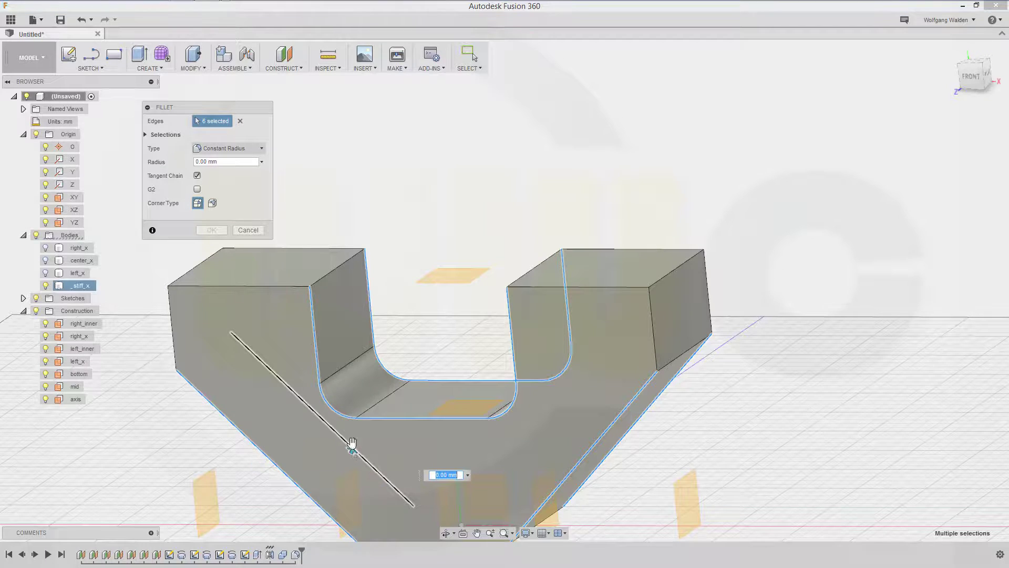
left_click(353, 448)
key("Return")
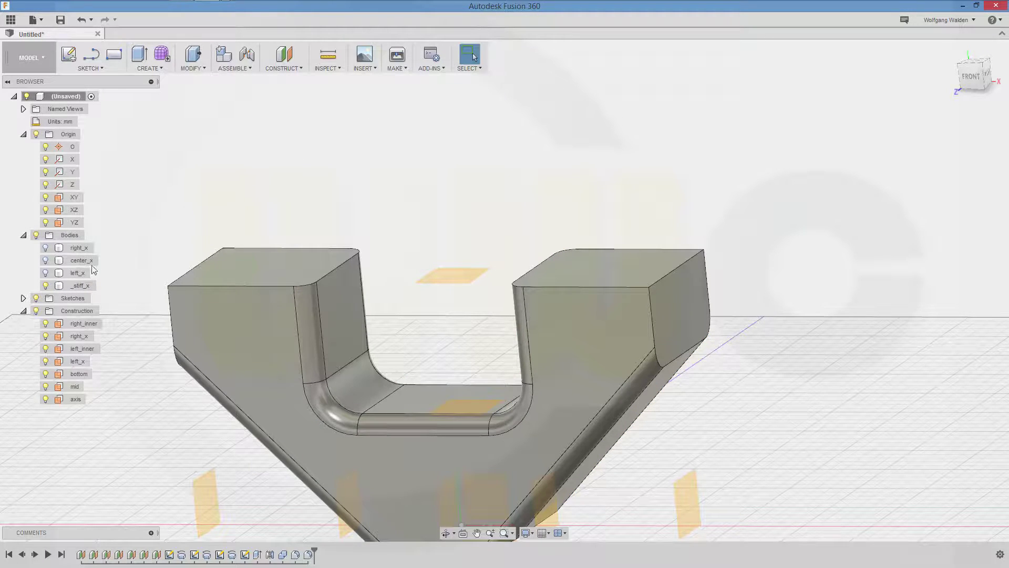
Step: Show the left_x, center_x and right_x bodies around the stiffener
left_click(46, 273)
left_click(45, 260)
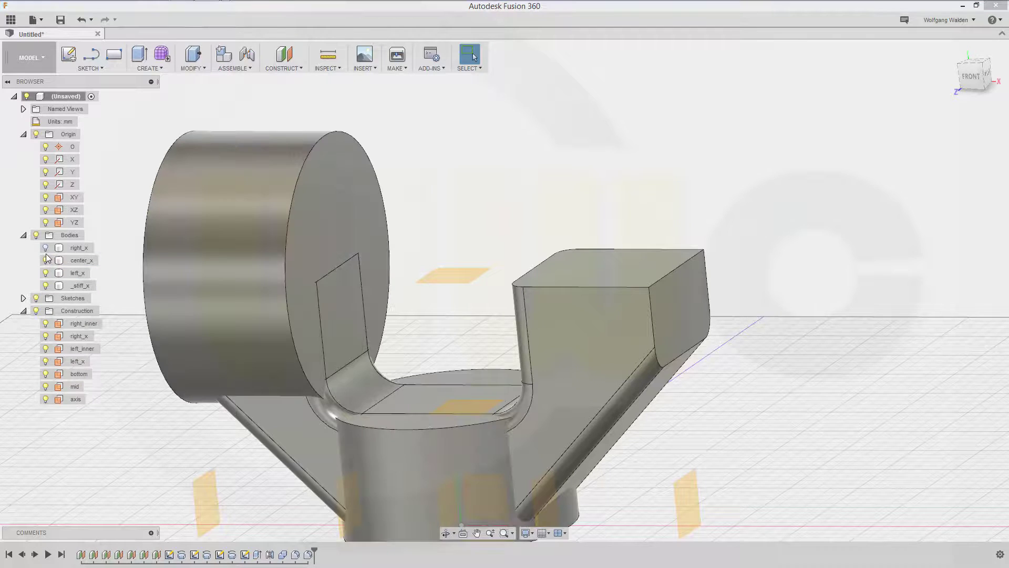
left_click(46, 247)
middle_click_drag(402, 130, 420, 119, "shift")
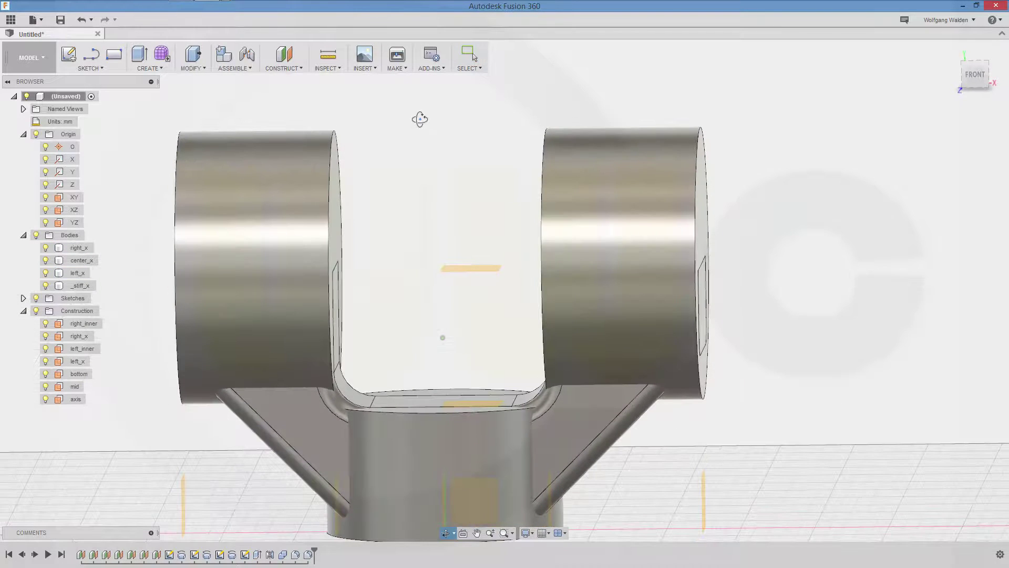
key("Escape")
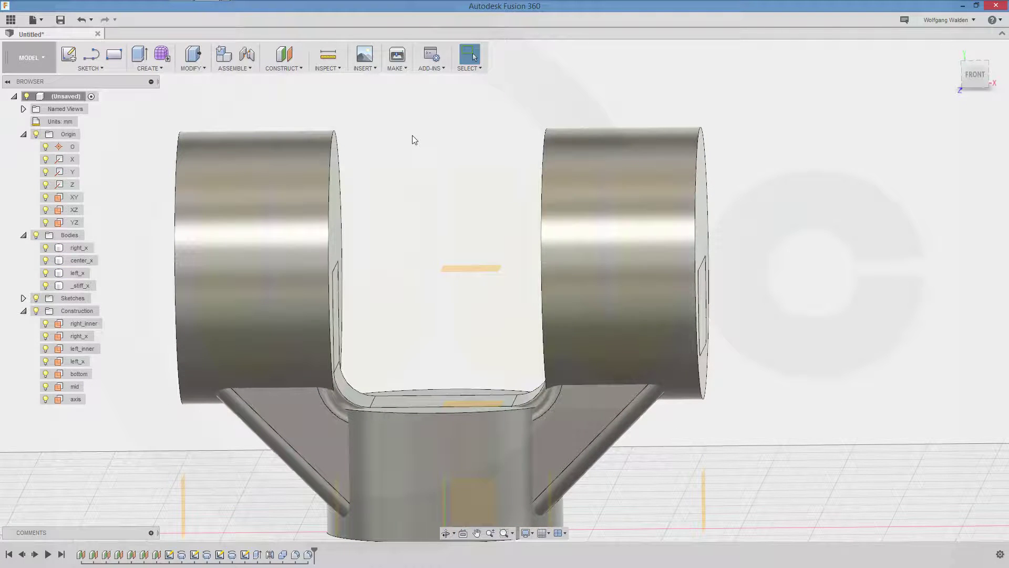
Step: Fillet the inner circular edge of the left_x cylinder with a 6 mm radius
right_click(412, 138)
left_click(422, 104)
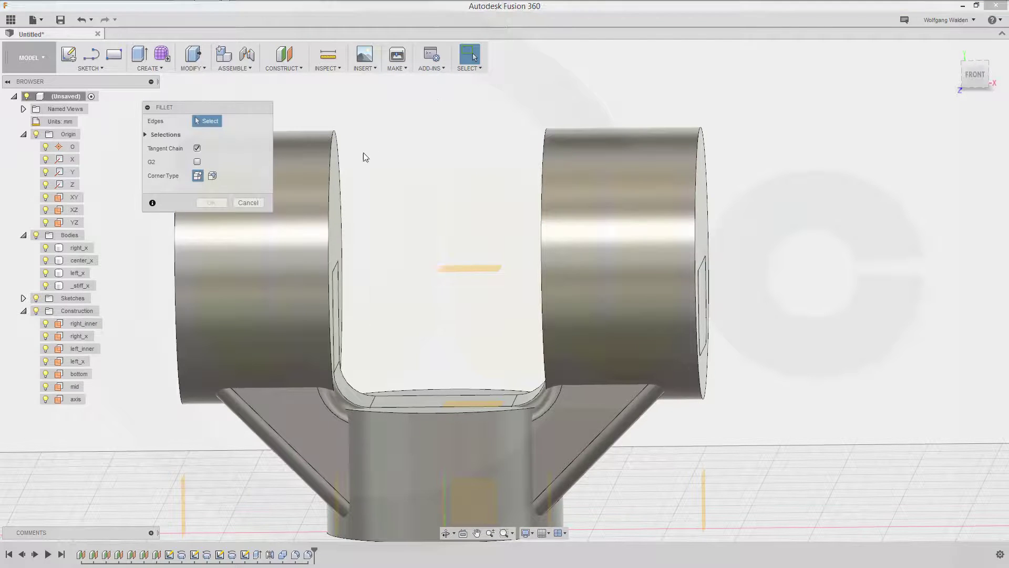
left_click(332, 187)
type("5")
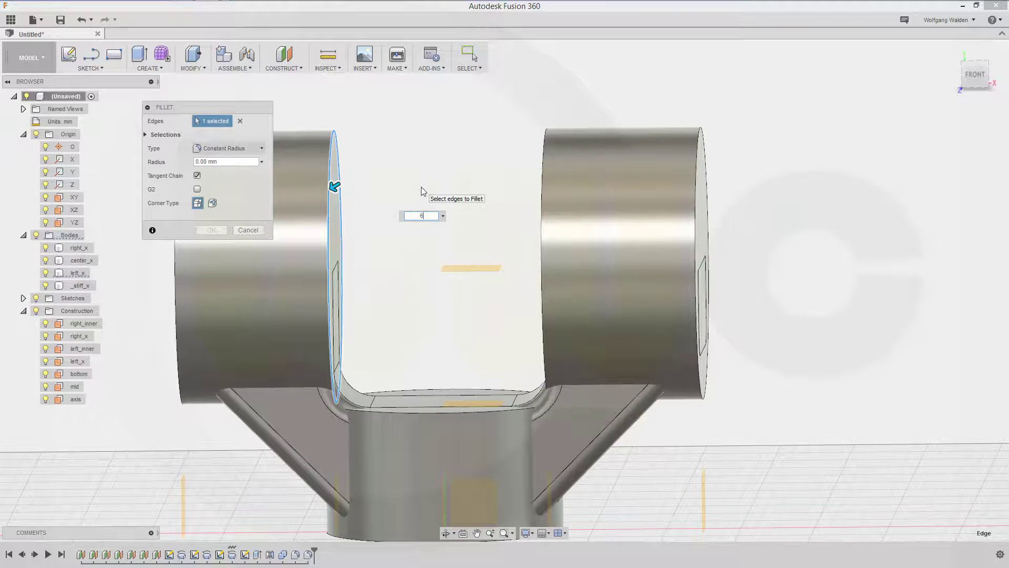
key("Return")
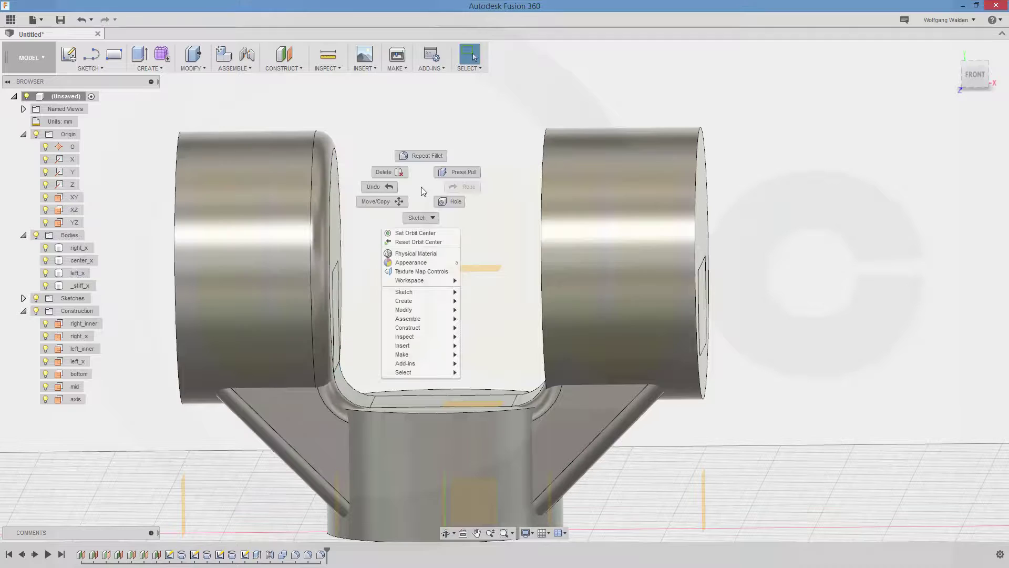
Step: Fillet the inner circular edge of the right_x cylinder, facing the left_x cylinder
left_click(427, 156)
left_click(542, 231)
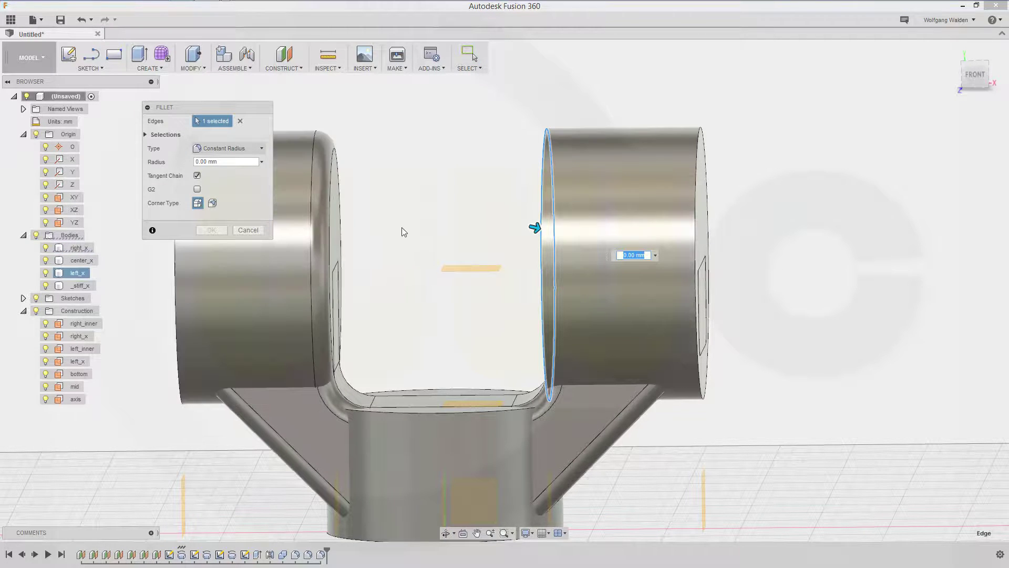
key("Escape")
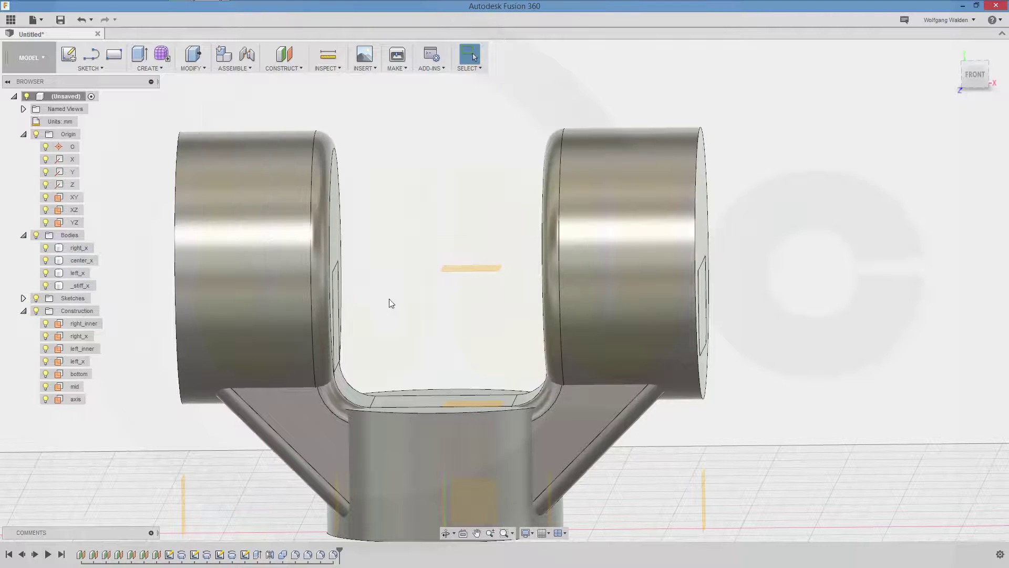
Step: Fillet the upper circular edge of the center_x cylinder with a 6 mm radius
left_click(433, 414)
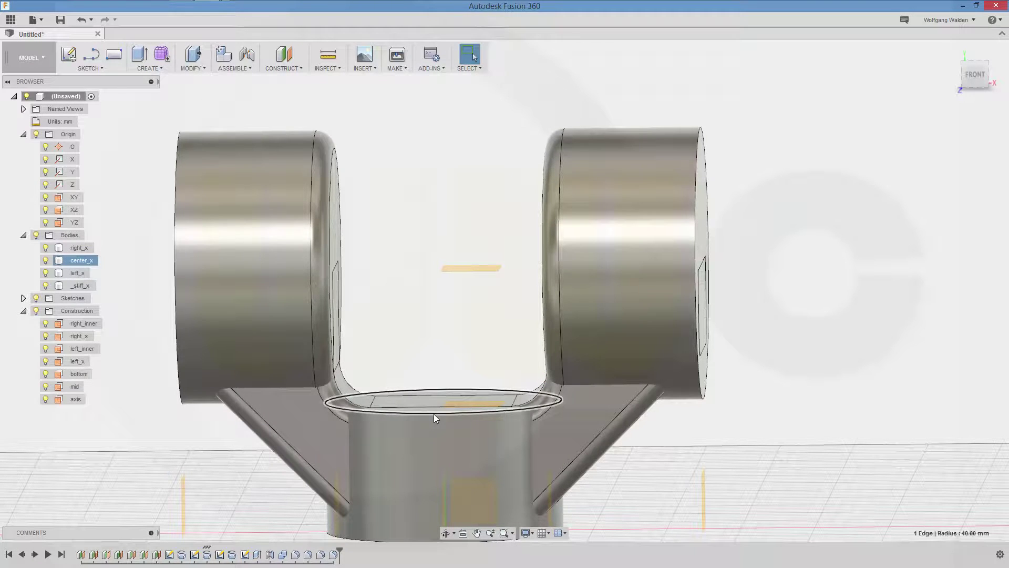
right_click(462, 325)
left_click(474, 295)
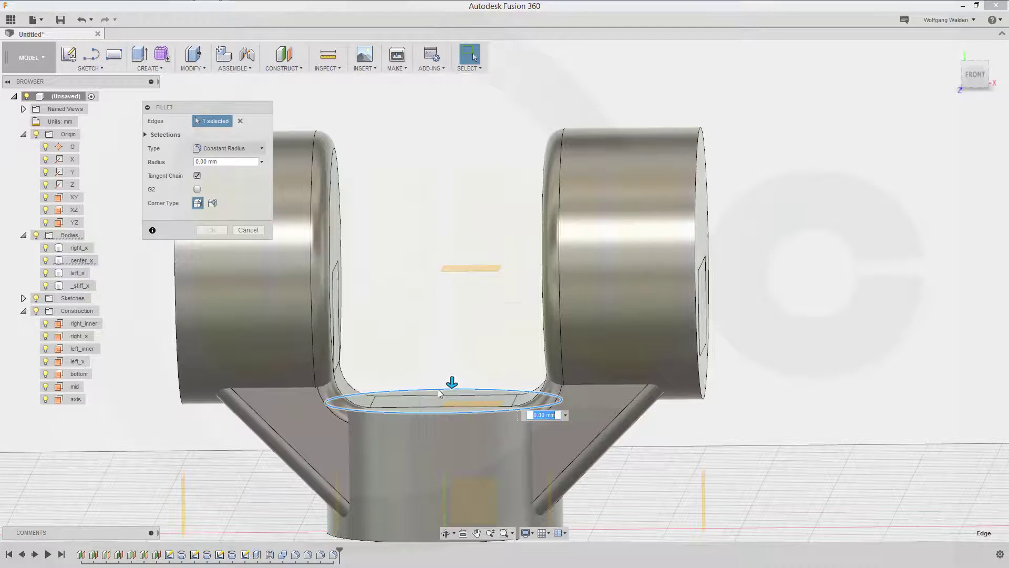
type("6")
key("Return")
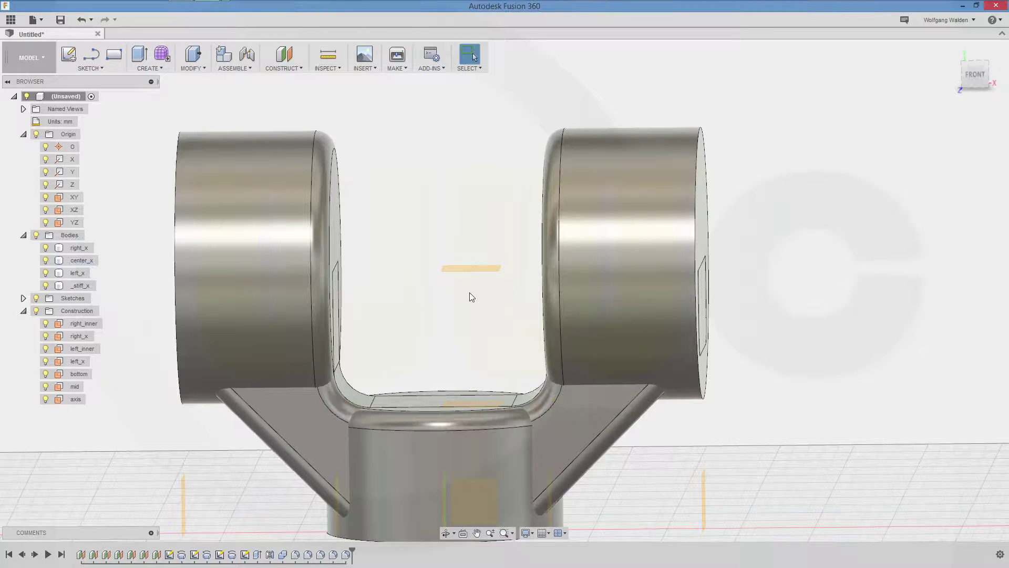
Step: Combine the right_x, left_x and _stiff_x bodies into the target body center_x using the Join operation
middle_click_drag(411, 279, 427, 230, "shift")
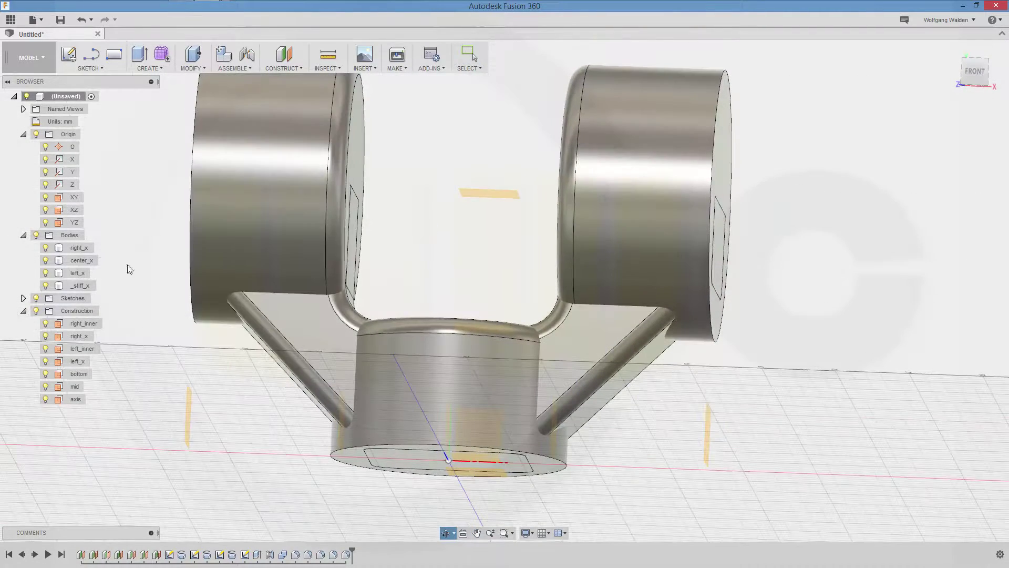
key("Escape")
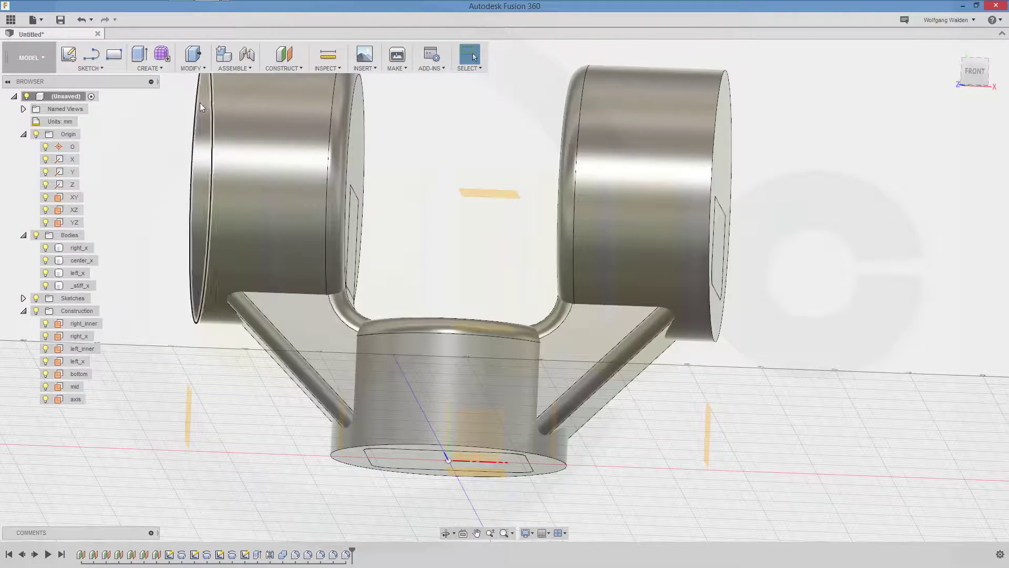
left_click(206, 68)
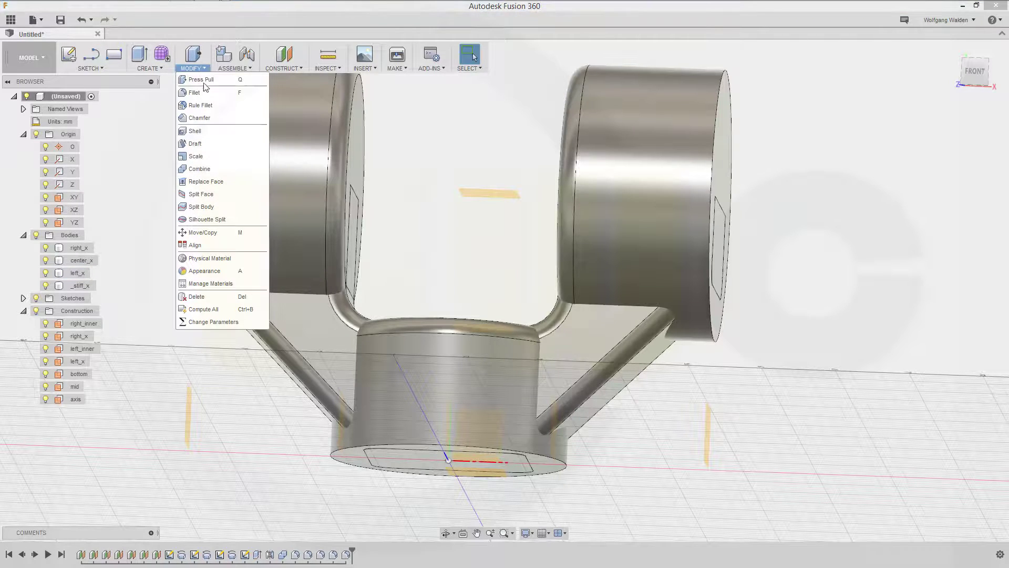
left_click(206, 169)
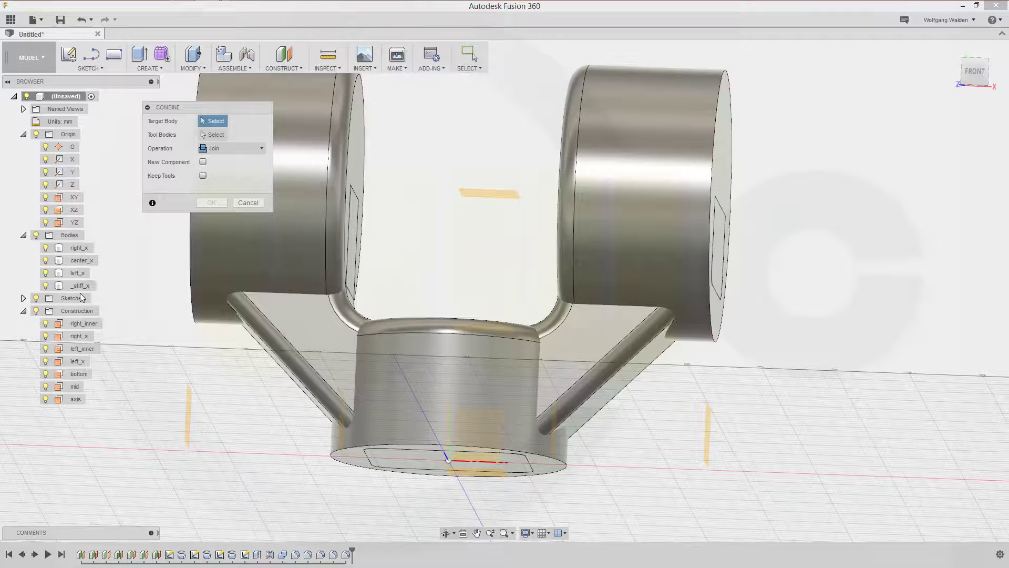
left_click(83, 262)
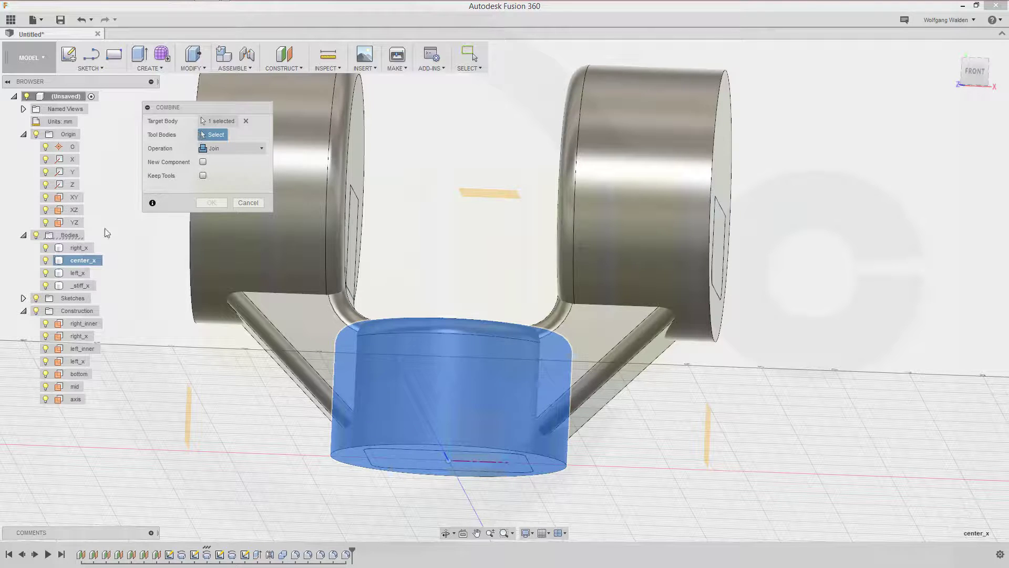
left_click(80, 248)
left_click(77, 273)
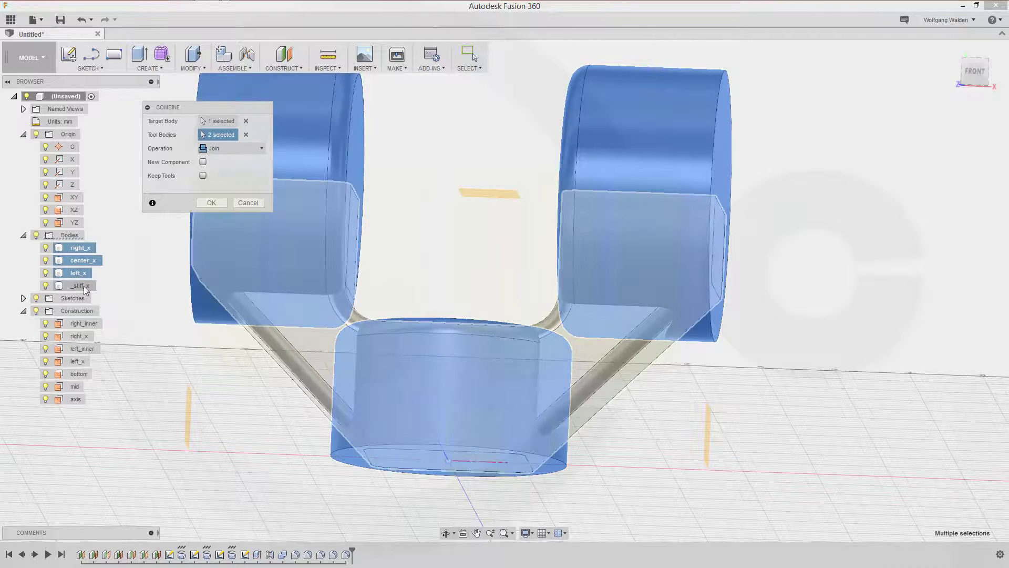
left_click(84, 286)
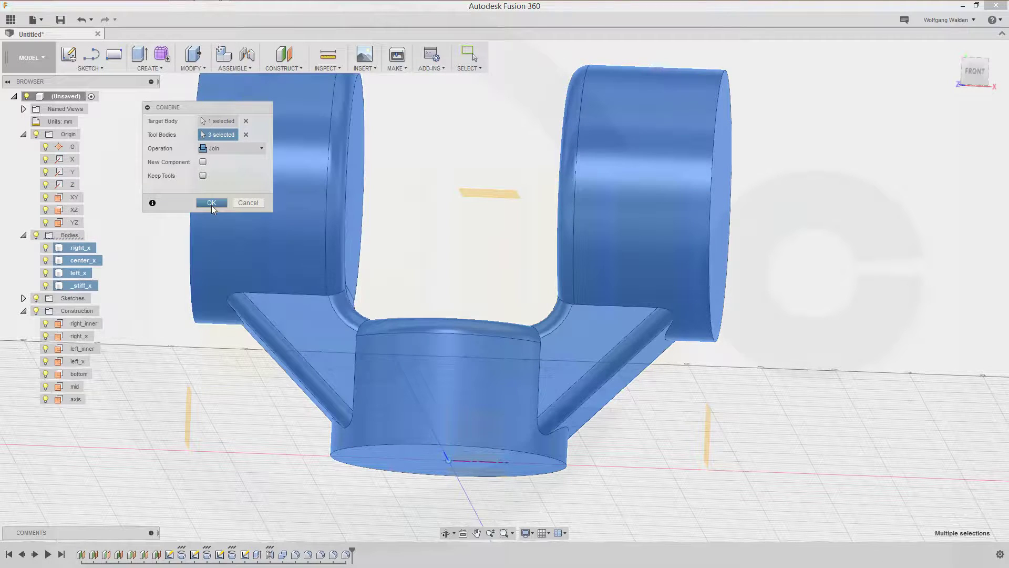
left_click(212, 203)
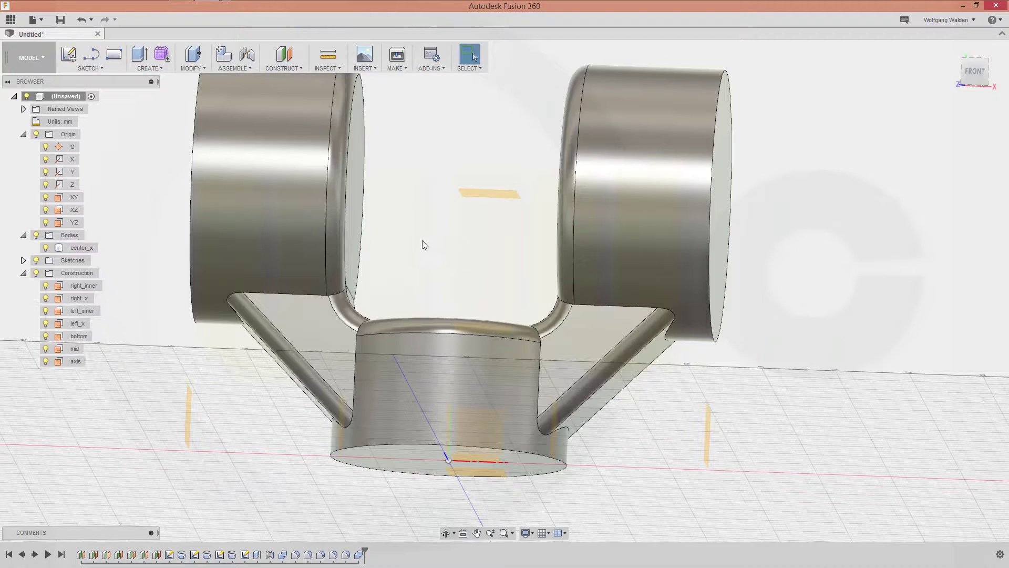
Step: Roll the model history back before the Combine feature and forward again to compare the transitions between stiffener and cylinders
middle_click_drag(425, 245, 337, 253, "shift")
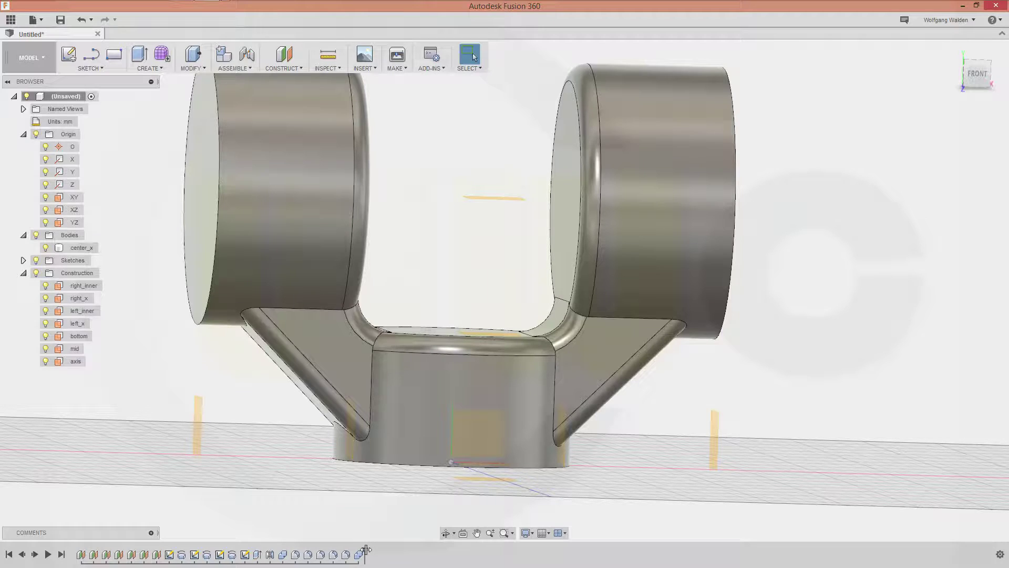
left_click_drag(365, 551, 352, 550)
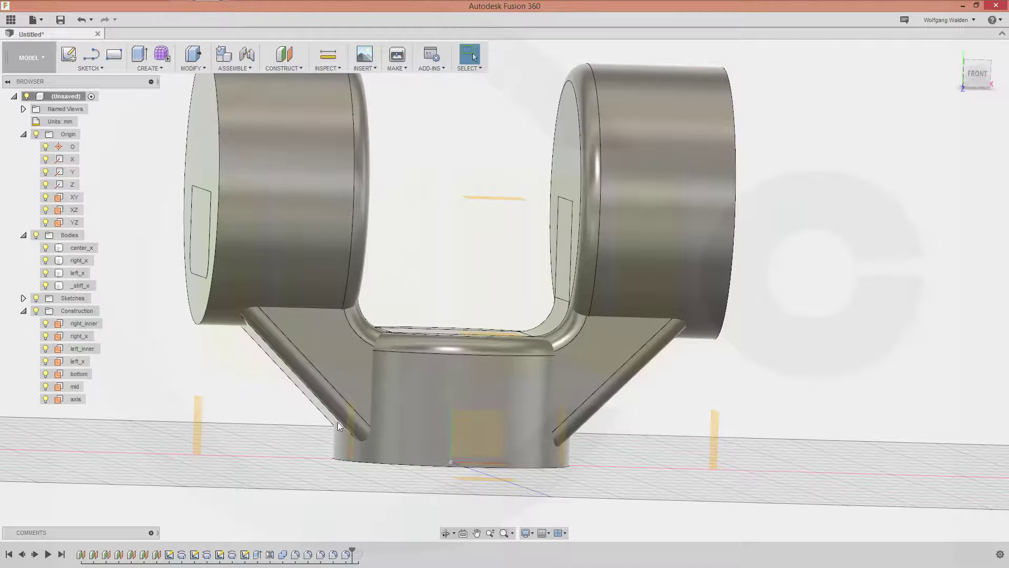
left_click_drag(351, 550, 357, 550)
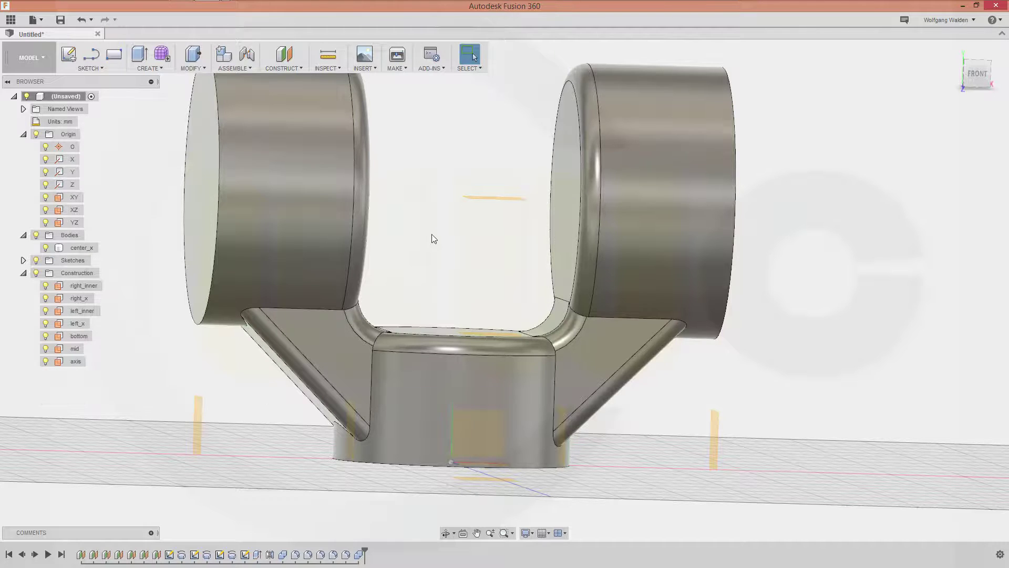
middle_click_drag(432, 235, 425, 272, "shift")
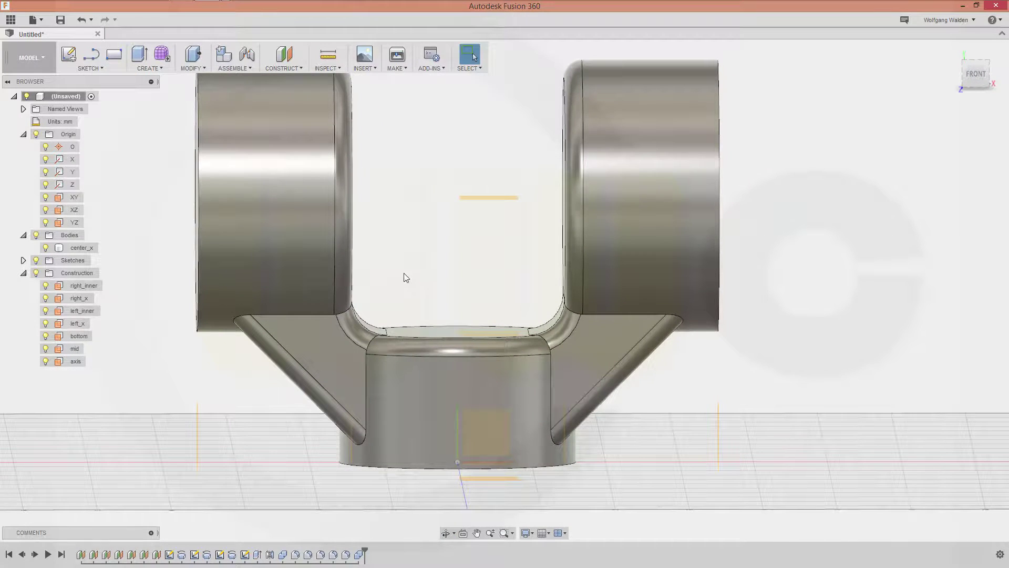
Step: Fillet the four edge chains where the stiffener meets the two arm cylinders and the center cylinder with a 6 mm radius
right_click(400, 253)
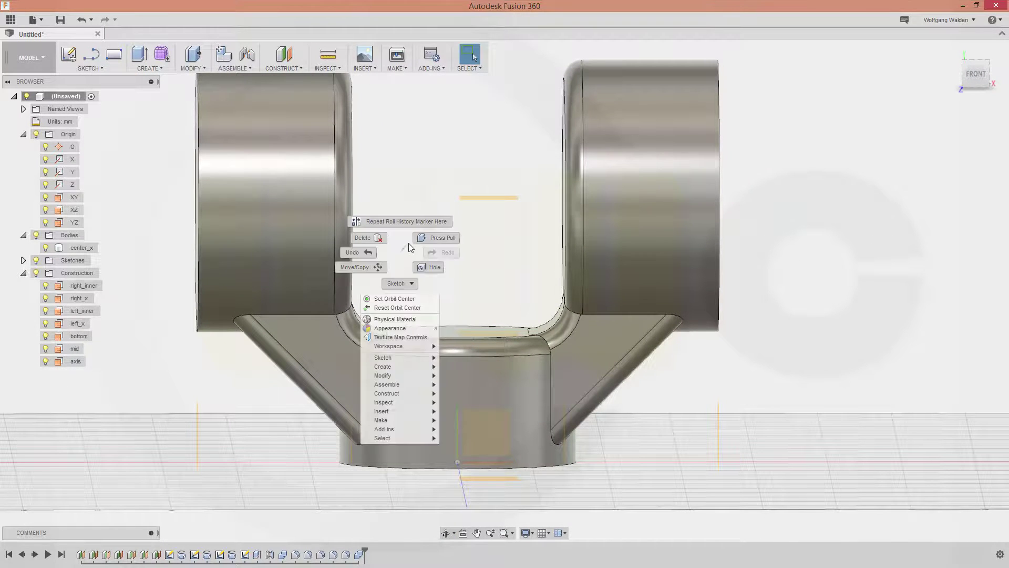
left_click(161, 69)
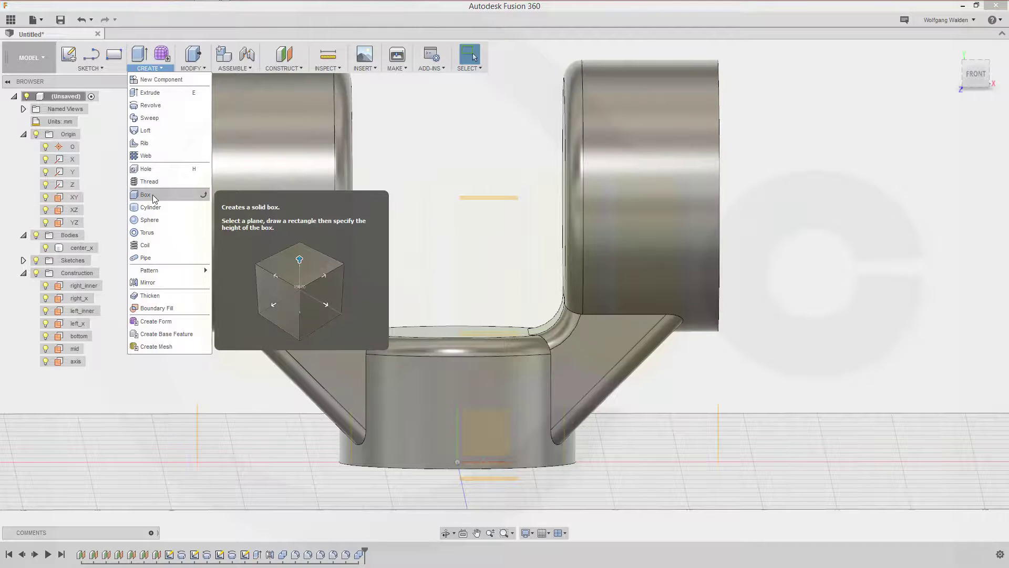
left_click(192, 68)
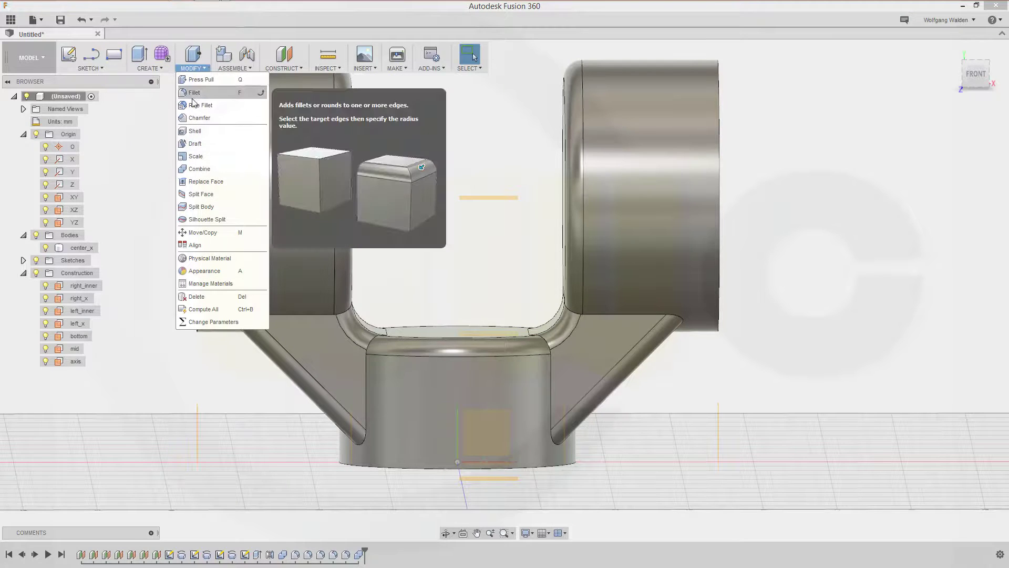
left_click(193, 94)
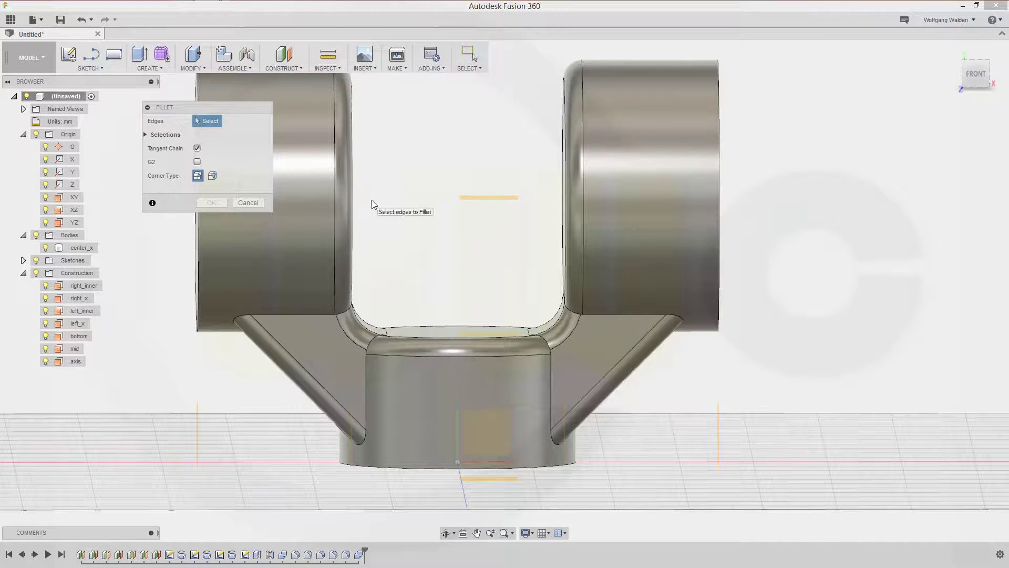
left_click(304, 316)
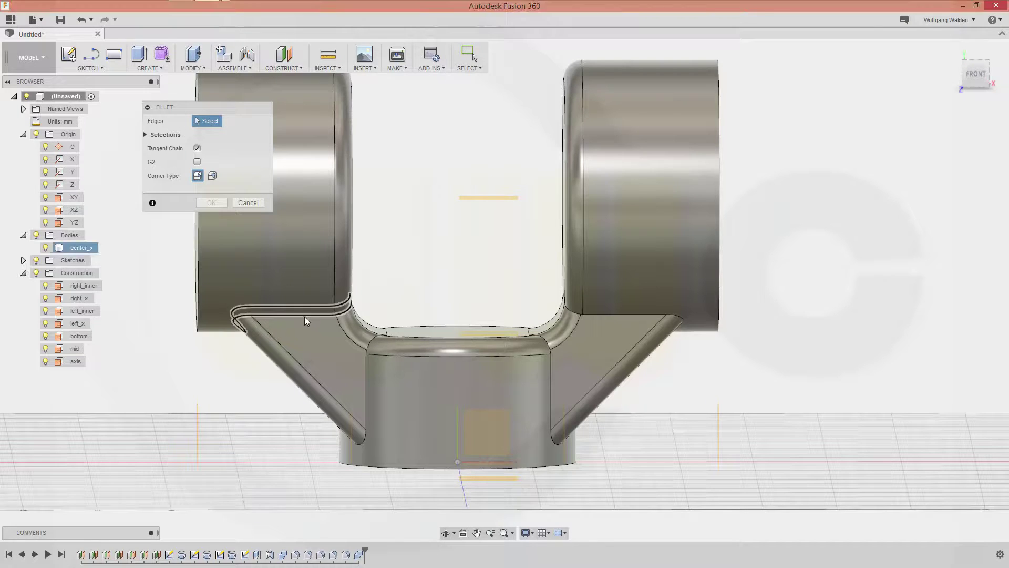
left_click(366, 397)
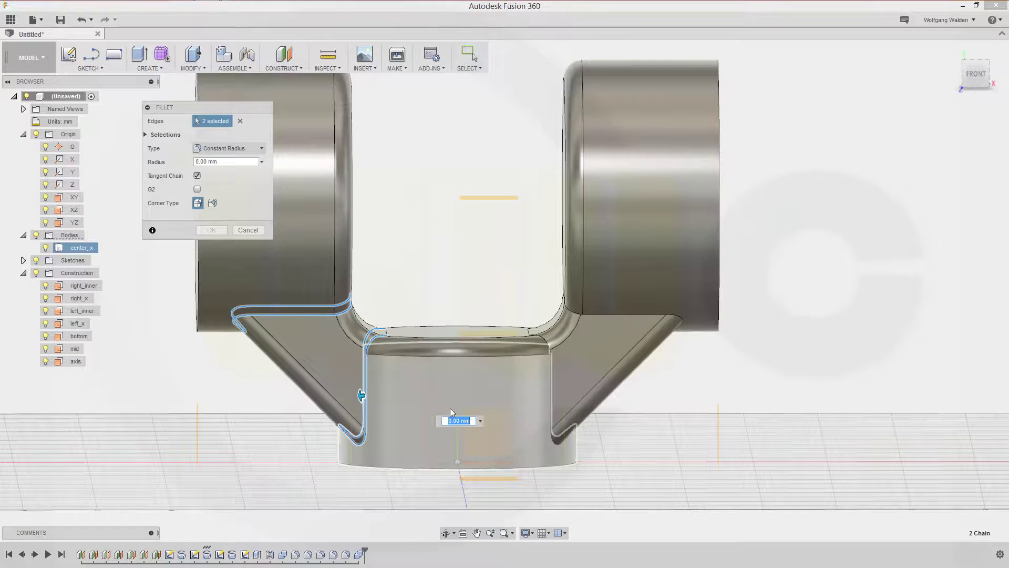
left_click(553, 380)
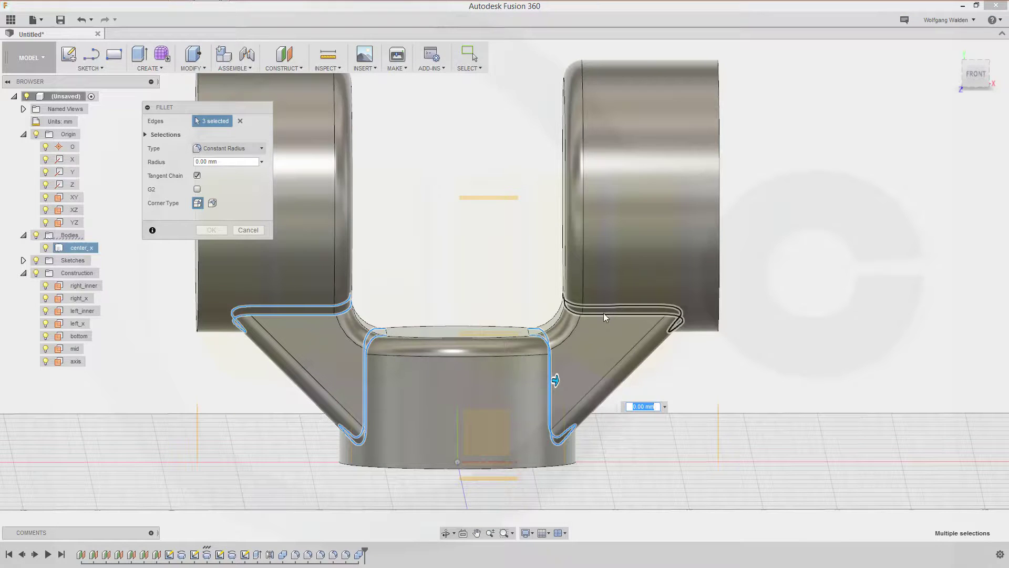
left_click(604, 315)
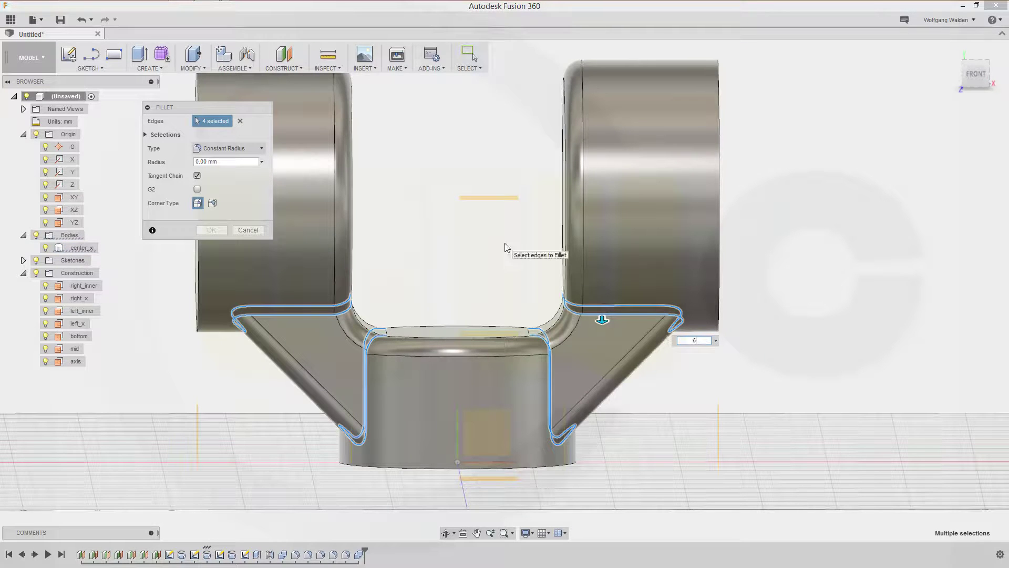
type("6")
key("Return")
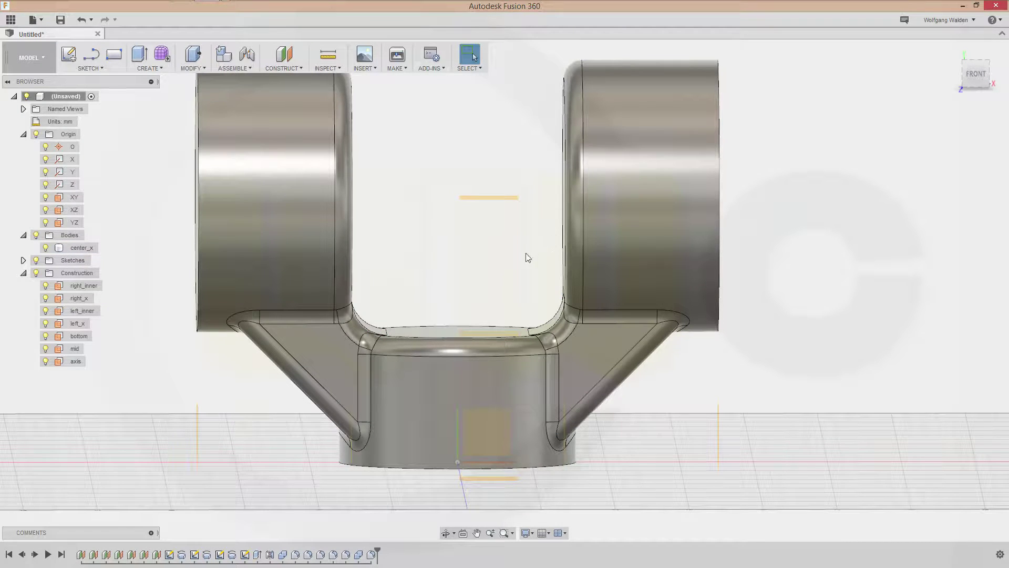
Step: Roll the model history back to just before the Combine feature
mouse_move(443, 256)
middle_mouse_down("shift")
mouse_move(505, 255)
mouse_move(505, 227)
middle_mouse_up("shift")
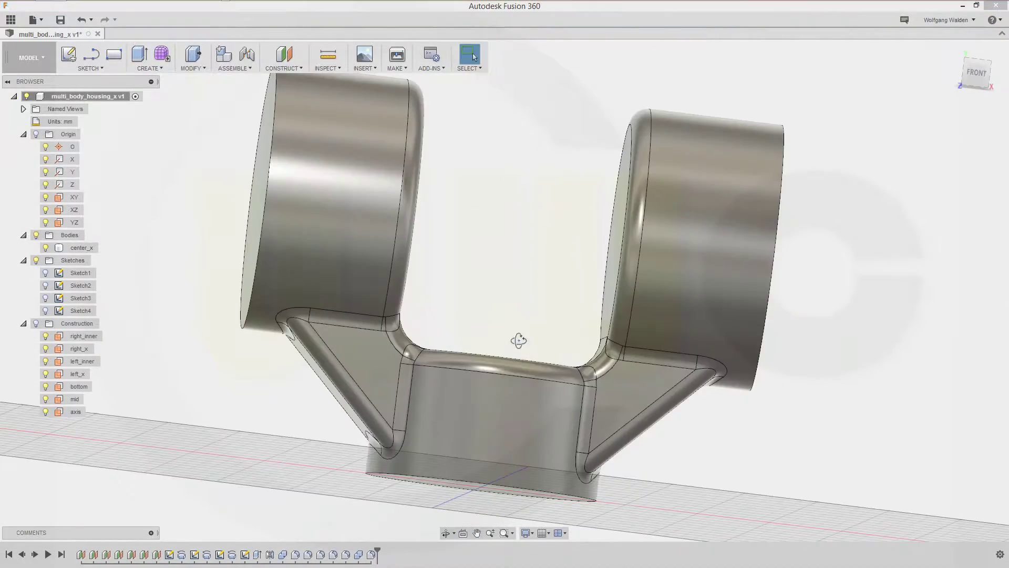
mouse_move(518, 341)
middle_mouse_down("shift")
mouse_move(528, 345)
mouse_move(511, 348)
mouse_move(515, 328)
middle_mouse_up("shift")
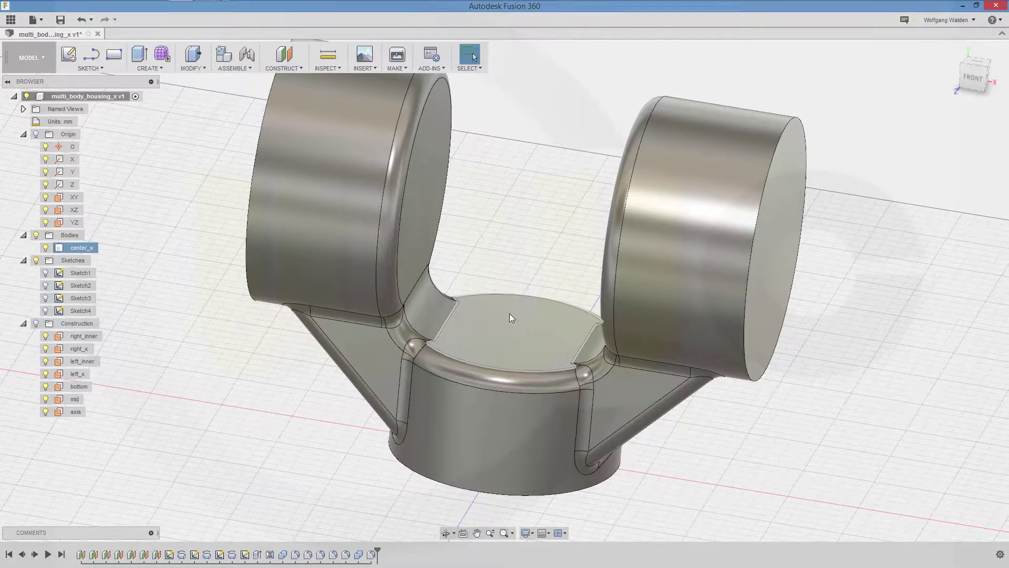
mouse_move(515, 346)
middle_mouse_down("shift")
mouse_move(520, 316)
mouse_move(519, 334)
middle_mouse_up("shift")
key("Escape")
key("Escape")
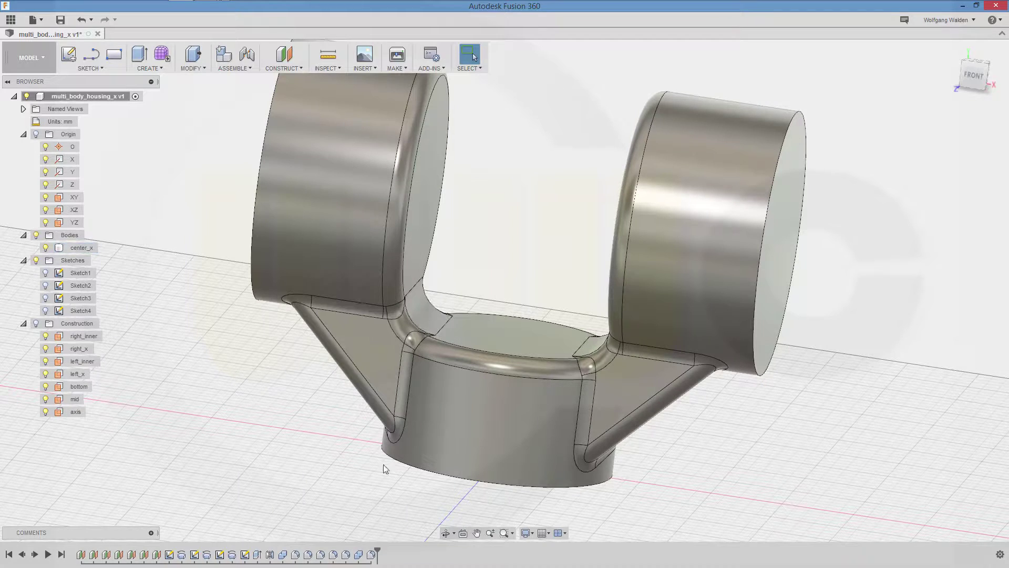
left_click_drag(375, 552, 352, 553)
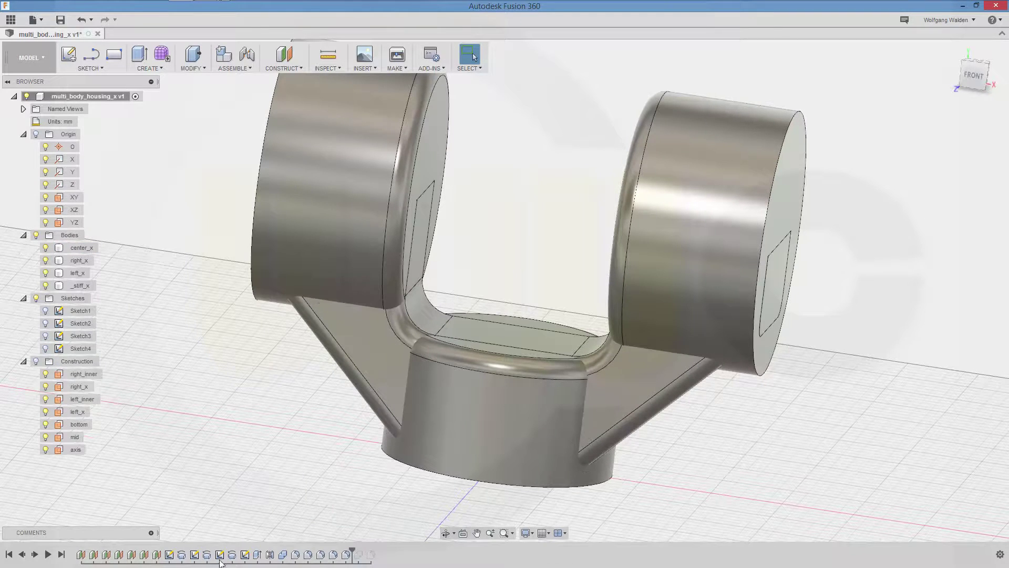
Step: Hide the bodies center_x, right_x, left_x and _stiff_x, and show the origin and construction geometry
left_click(45, 249)
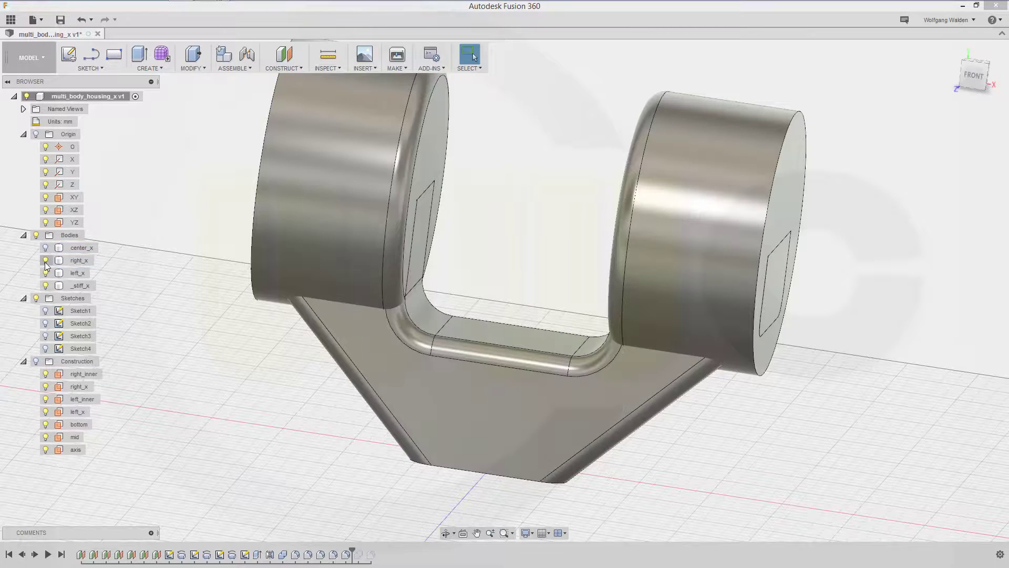
left_click(45, 260)
left_click(45, 272)
left_click(45, 285)
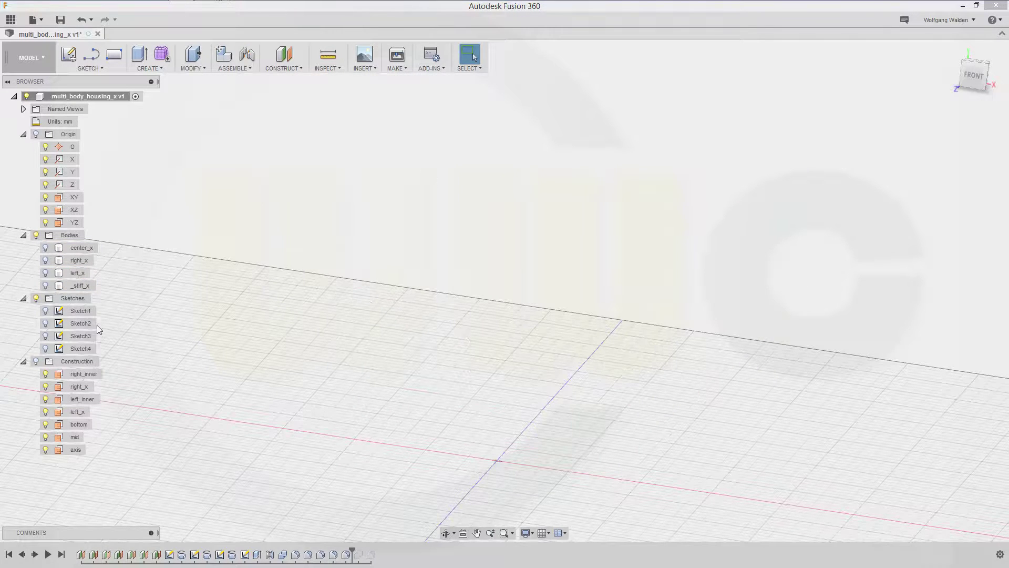
left_click(36, 134)
left_click(36, 361)
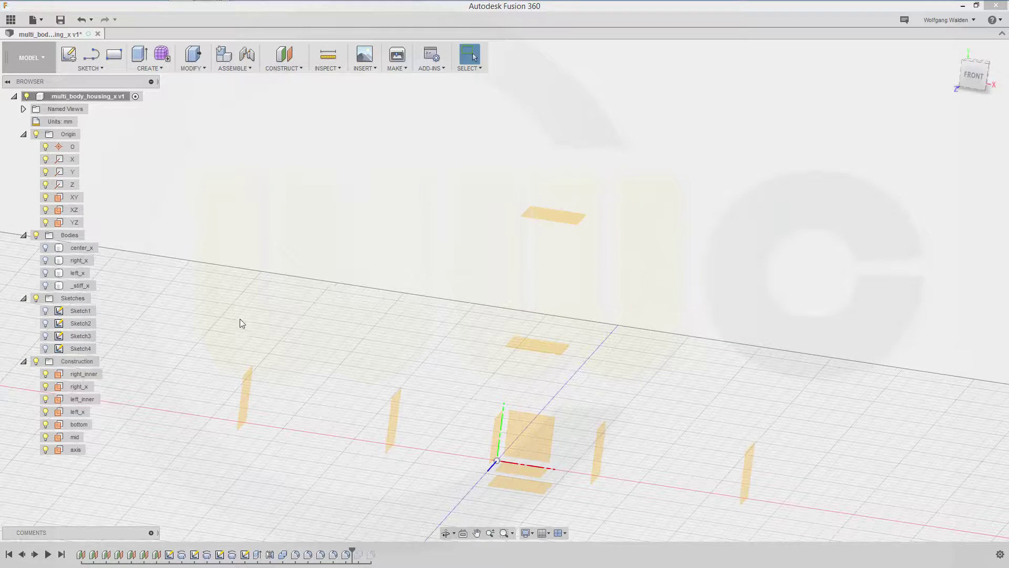
Step: Start a sketch on the XY plane and draw a two-point rectangle about 14 mm wide and 16 mm high above the origin
left_click(112, 58)
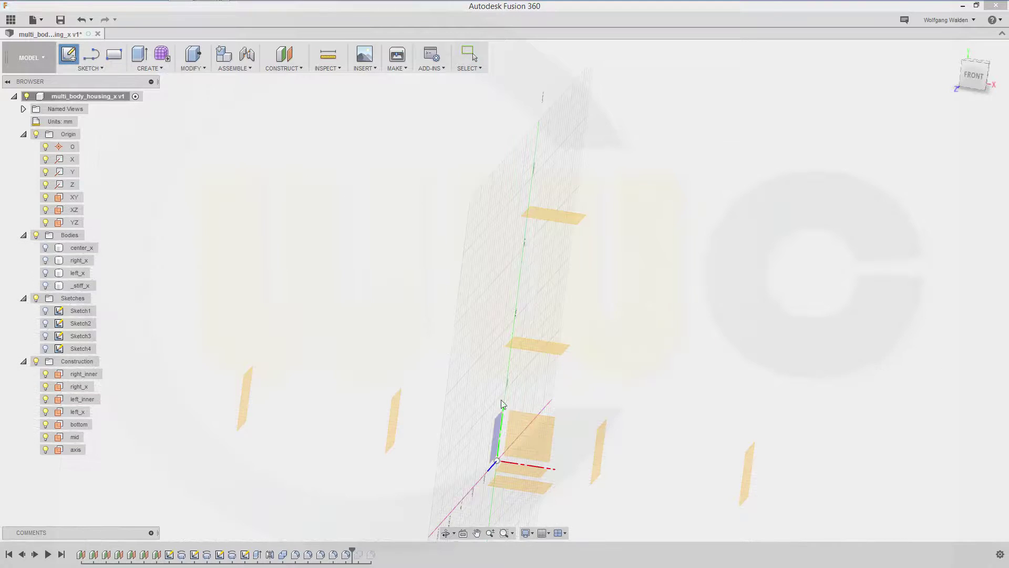
left_click(521, 415)
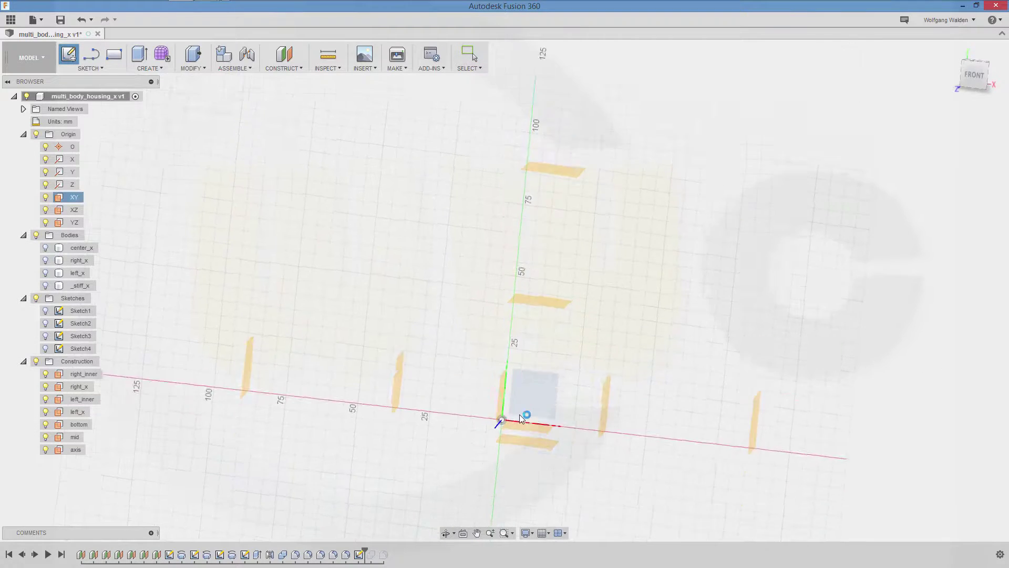
left_click(114, 55)
left_click(525, 185)
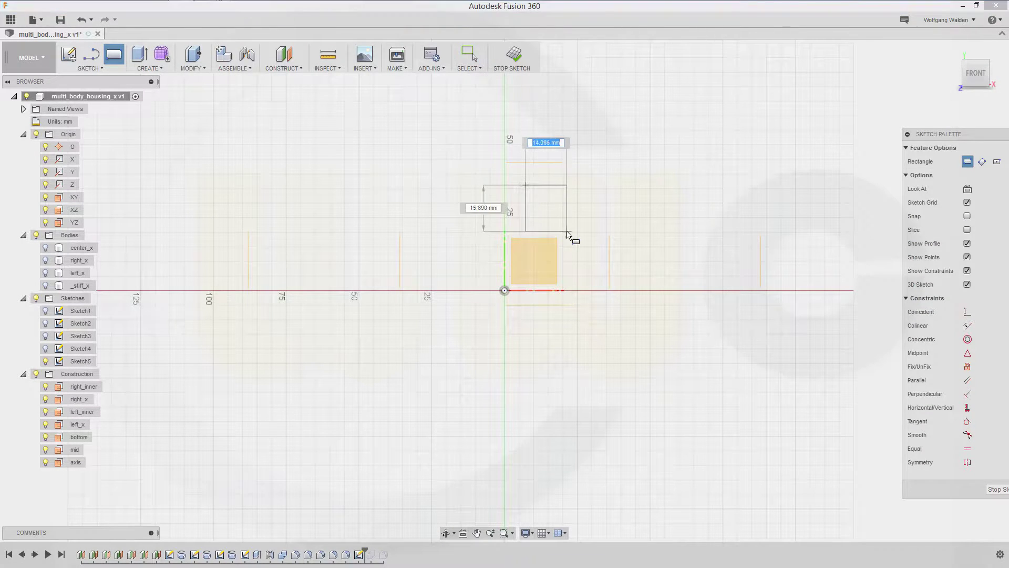
left_click(567, 230)
key("Escape")
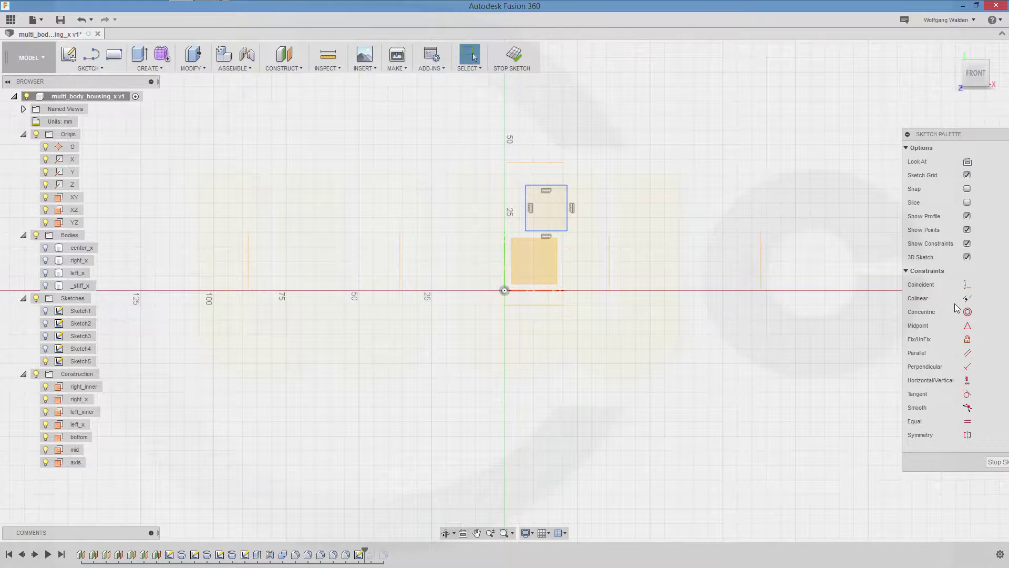
Step: Project the bottom, mid and YZ planes into the sketch as reference lines
key("p")
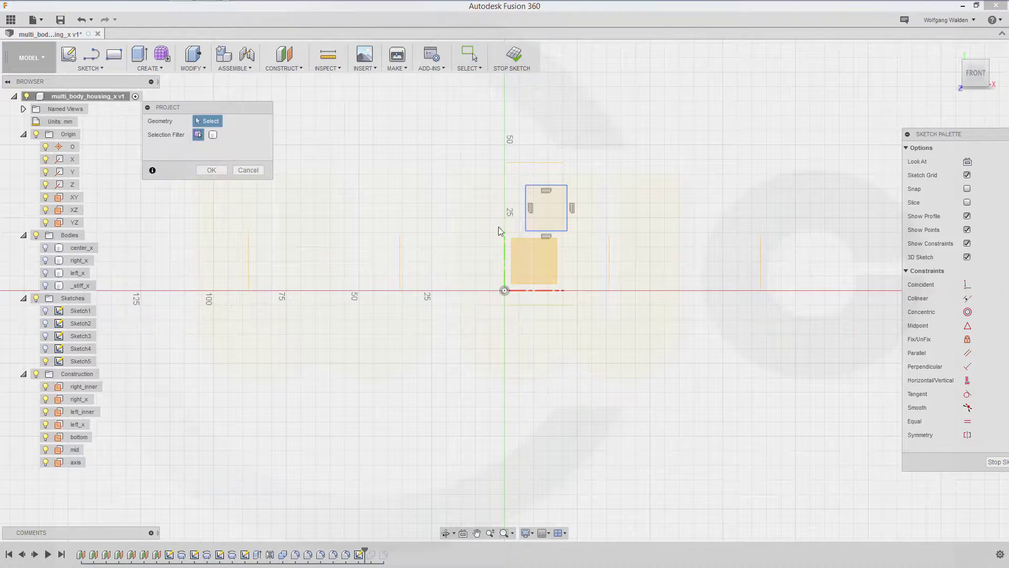
left_click(547, 307)
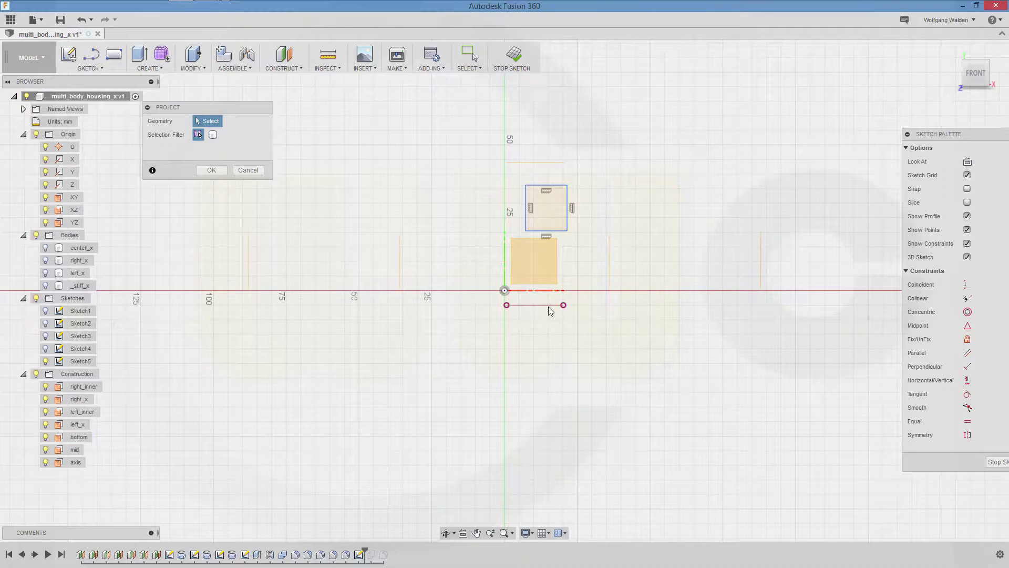
left_click(533, 163)
left_click(503, 254)
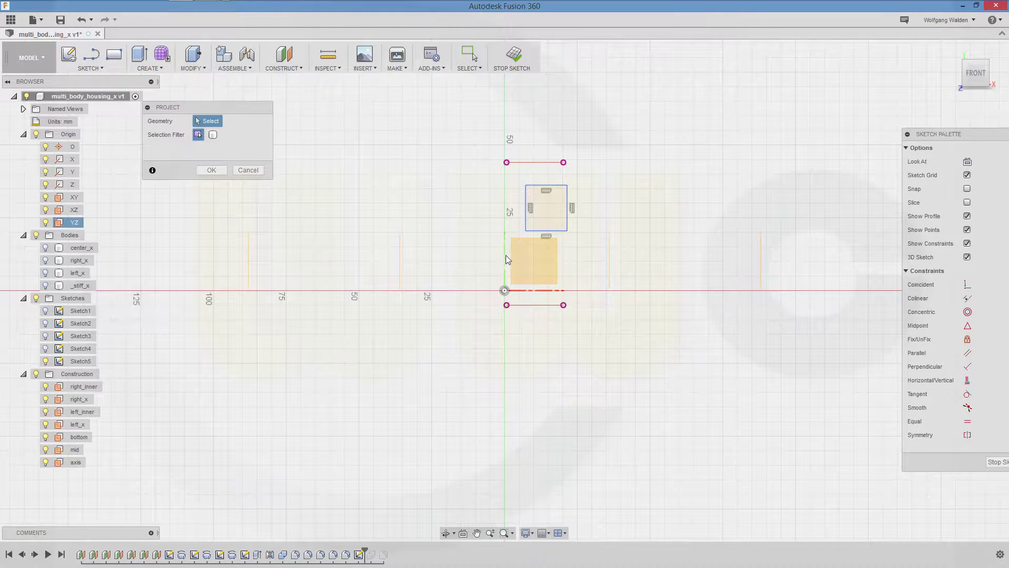
Step: Make the rectangle's upper, left and lower edges collinear with the projected mid, YZ and bottom plane lines
left_click(967, 298)
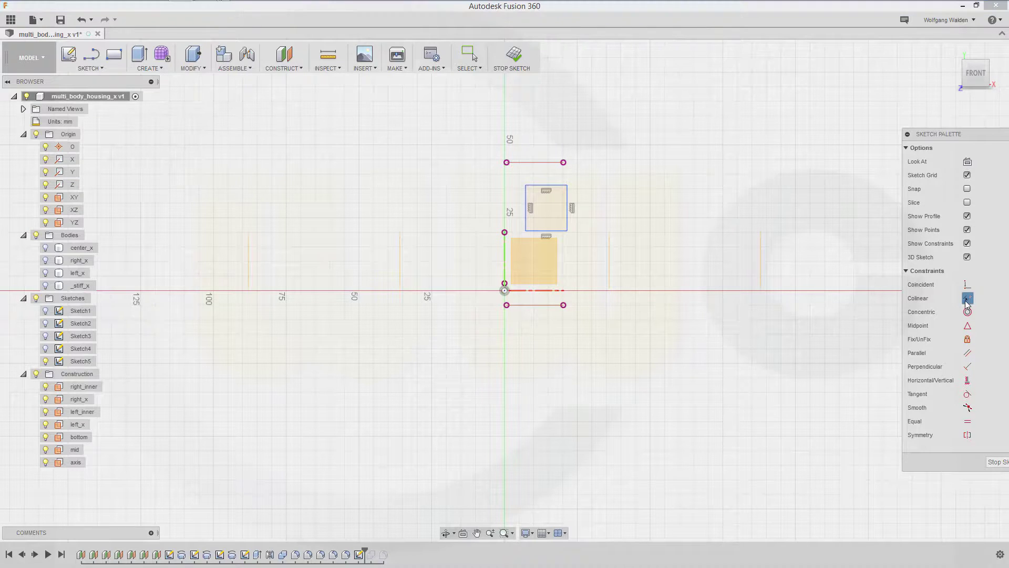
left_click(560, 185)
left_click(545, 163)
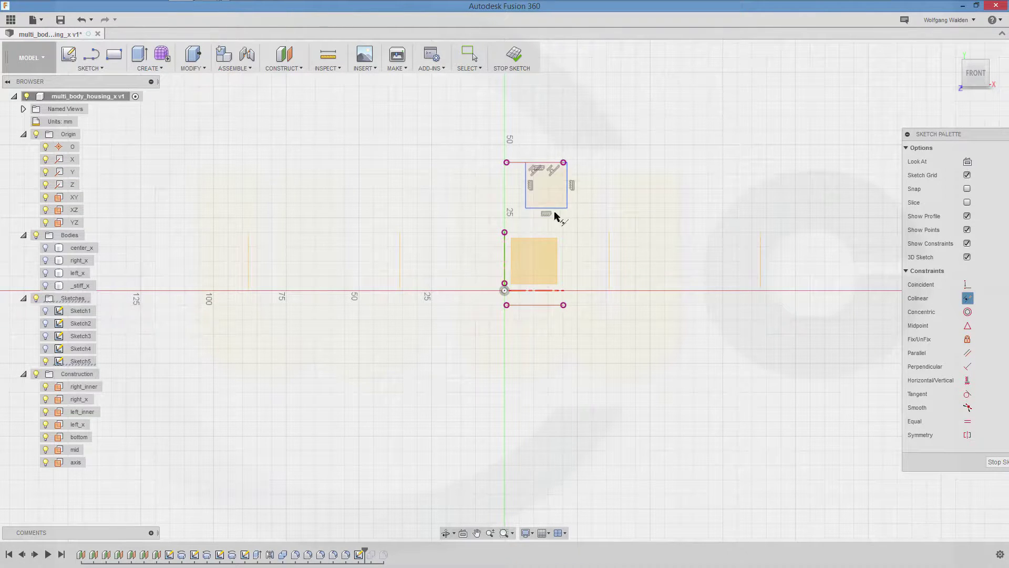
left_click(526, 200)
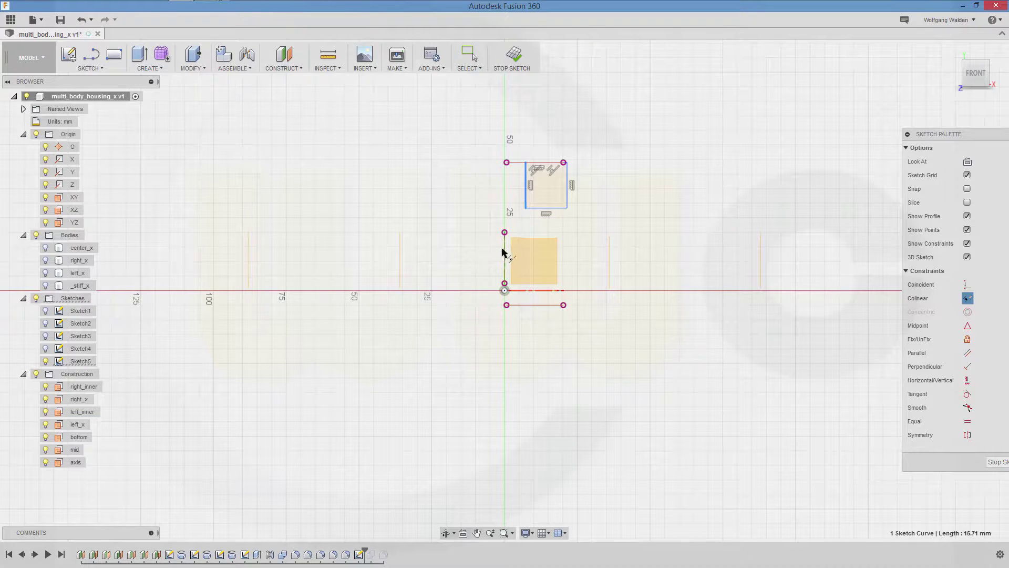
left_click(504, 263)
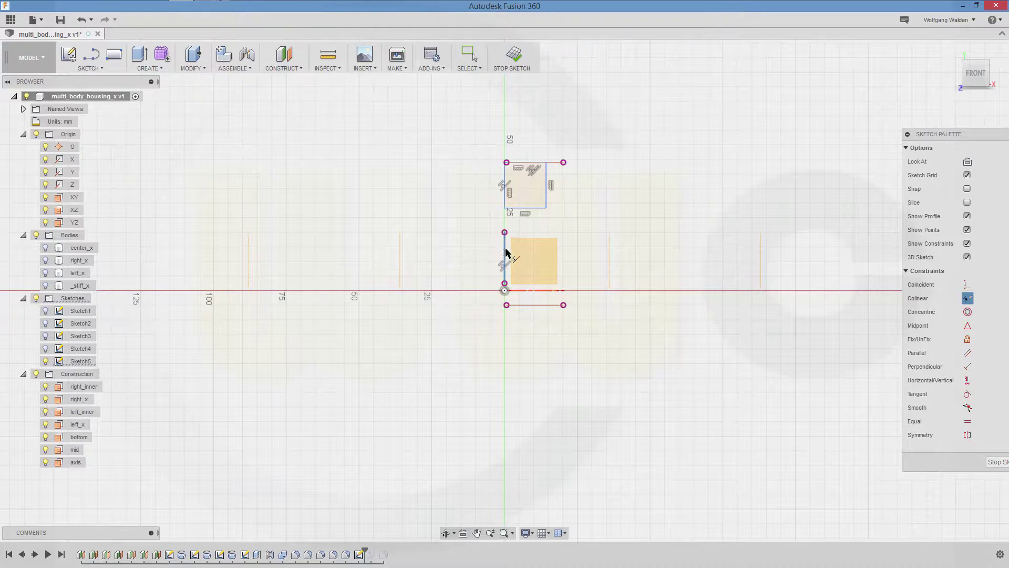
left_click(537, 208)
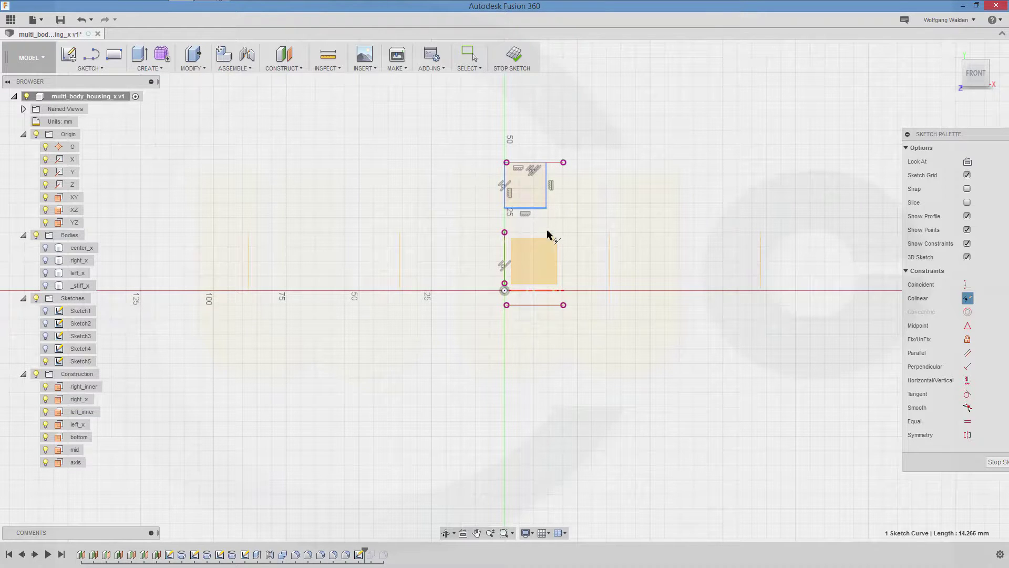
left_click(542, 306)
key("d")
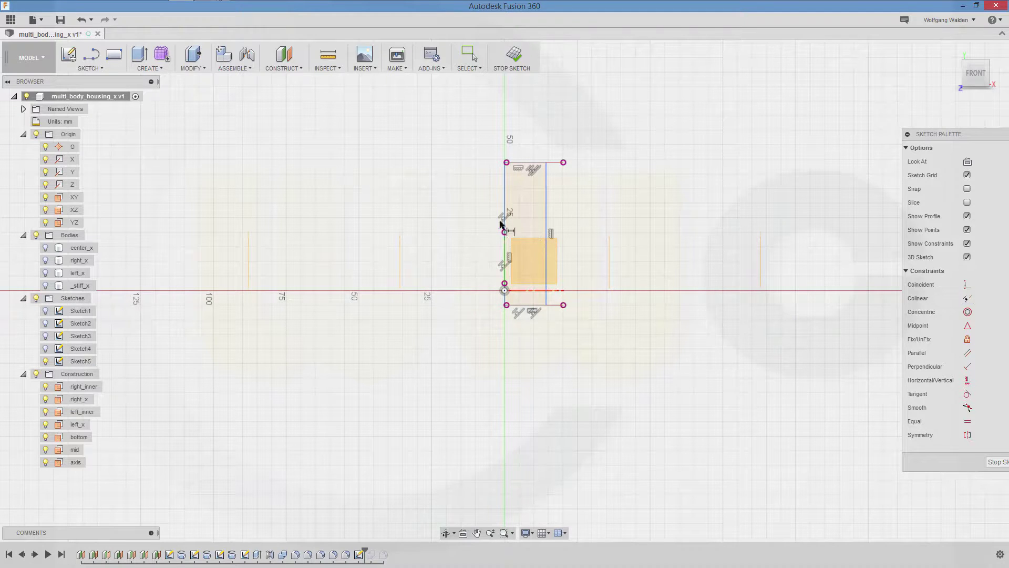
left_click(505, 199)
key("Escape")
key("Escape")
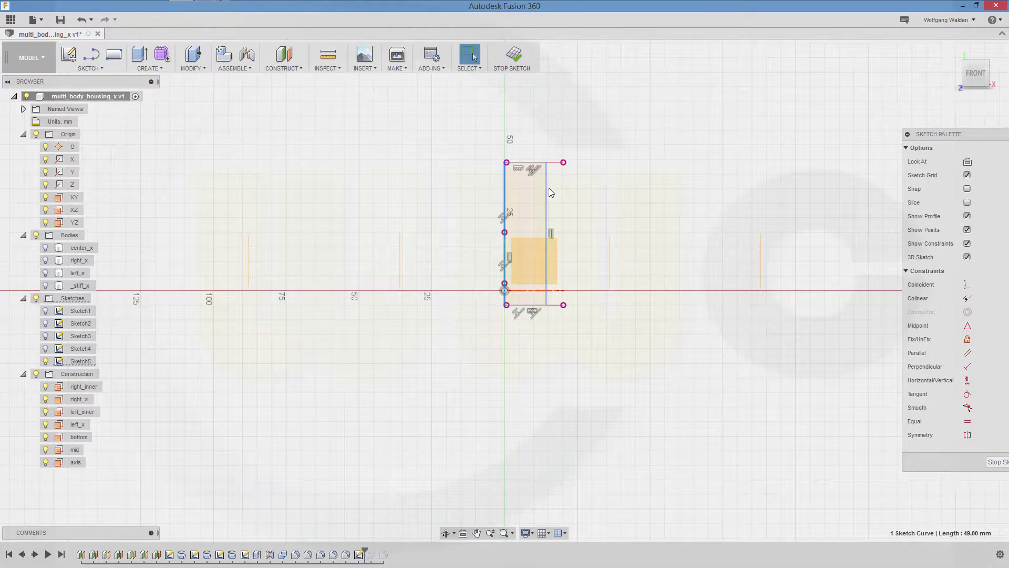
Step: Dimension the rectangle's width between its two vertical edges as 28 mm and finish the sketch
left_click(547, 187)
key("d")
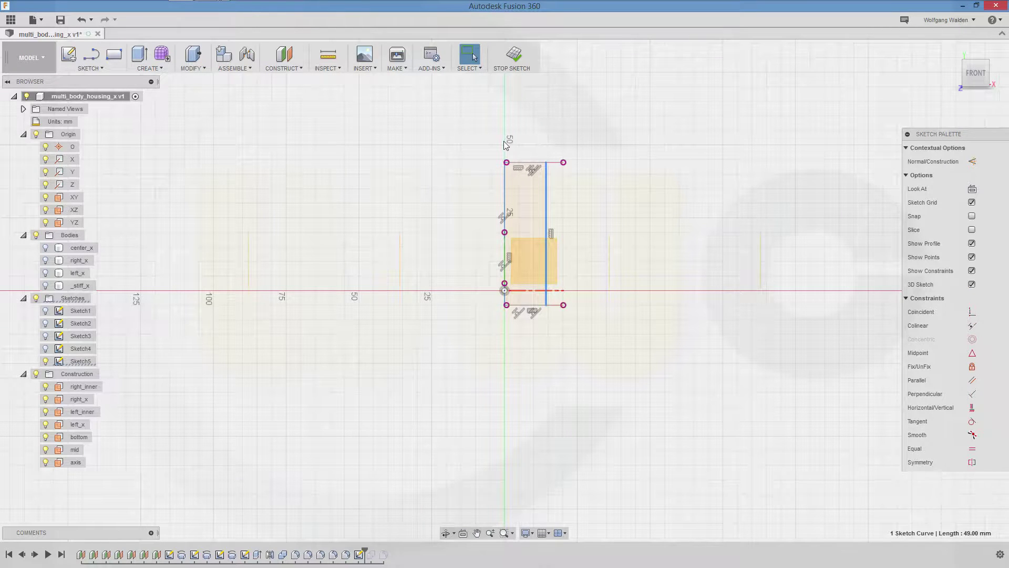
left_click(505, 195)
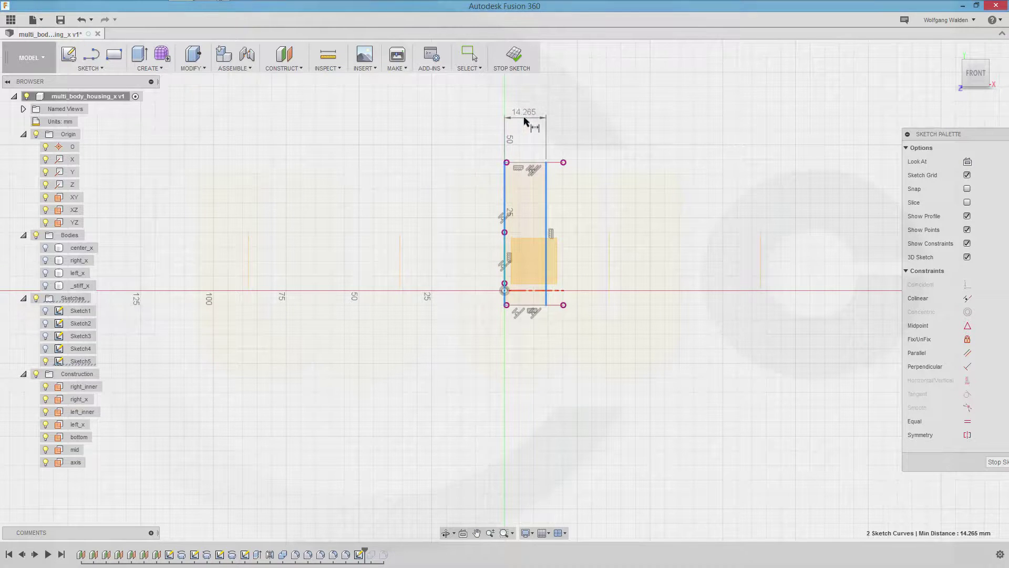
left_click(525, 118)
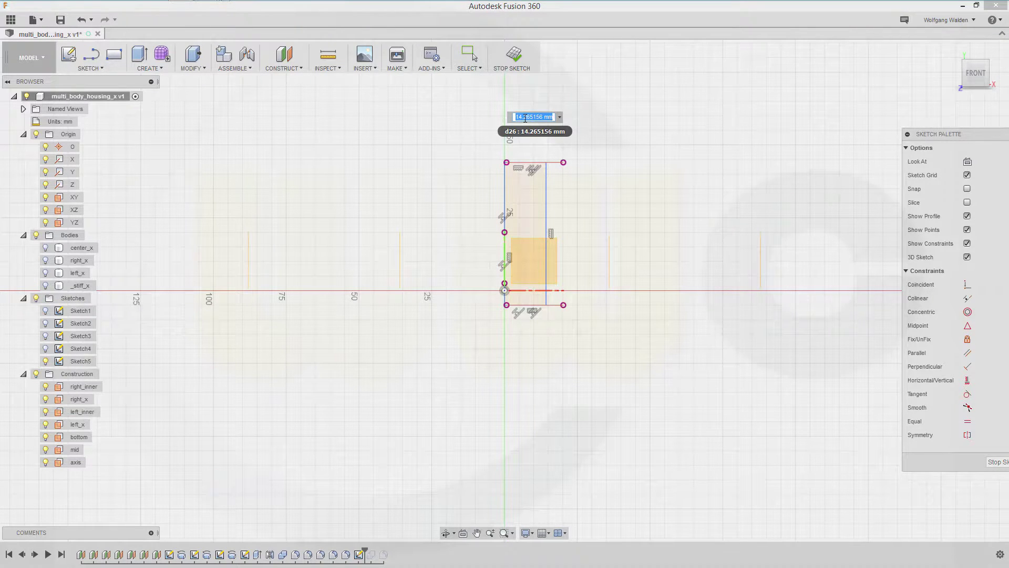
type("28")
key("Return")
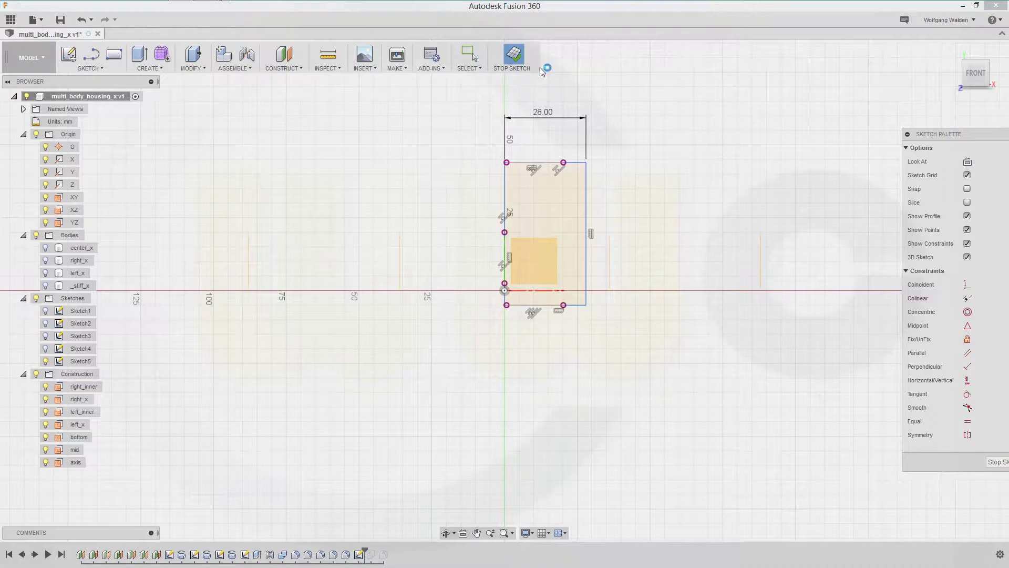
left_click(525, 58)
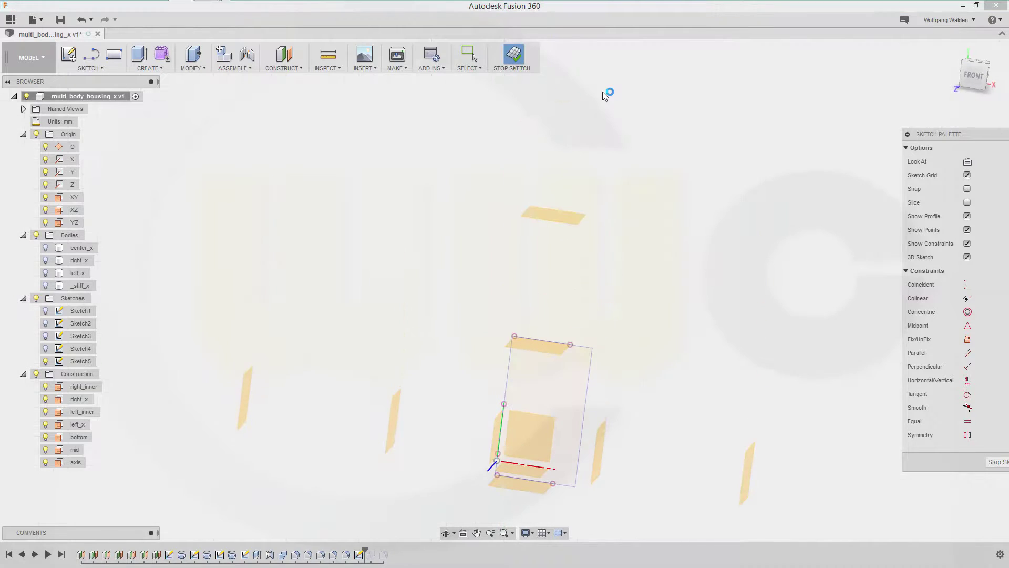
Step: Revolve the rectangle profile 360° about its vertical edge on the YZ plane, showing center_x and joining the result to it
left_click(162, 69)
left_click(151, 108)
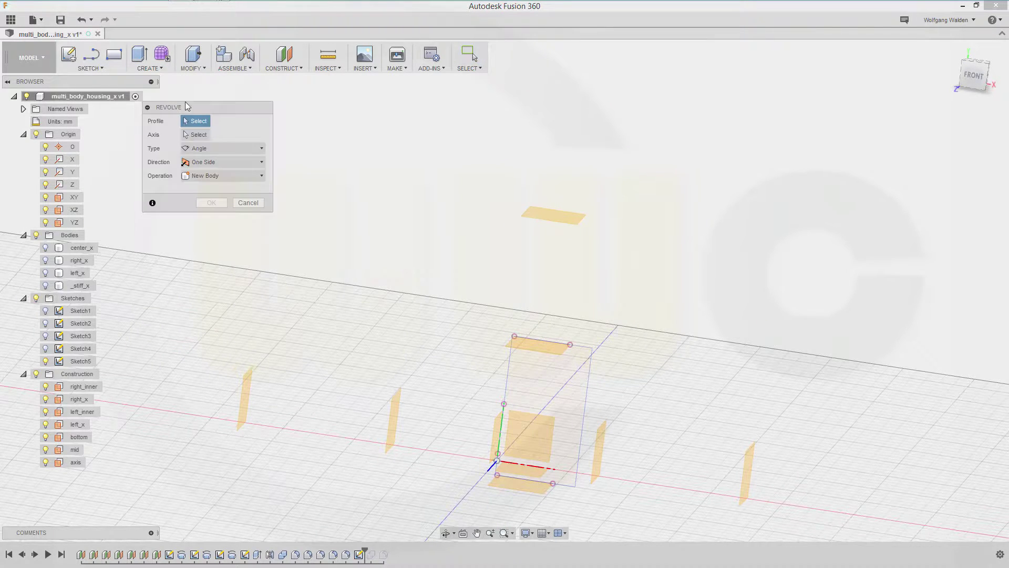
left_click(531, 371)
left_click(206, 135)
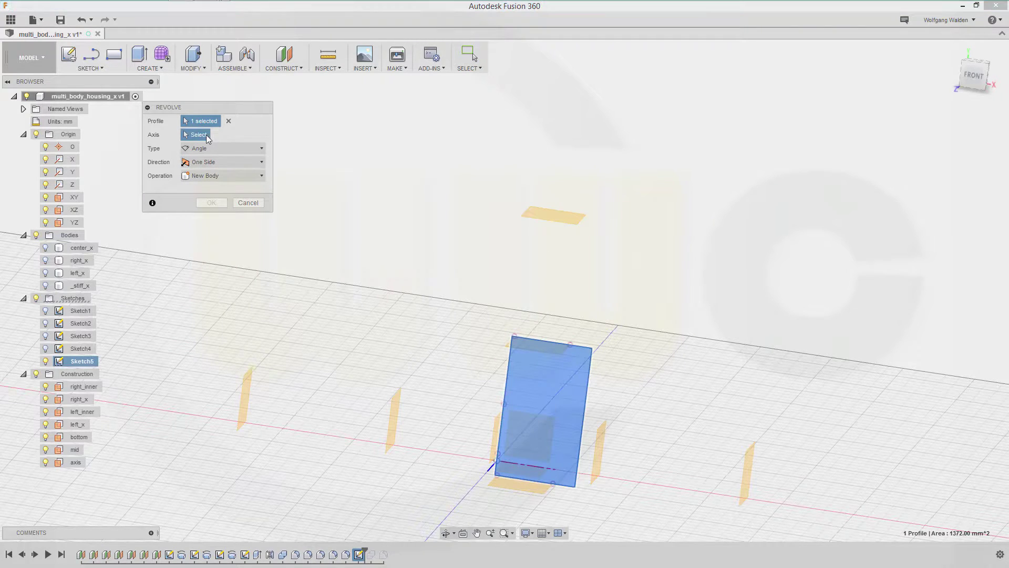
left_click(506, 368)
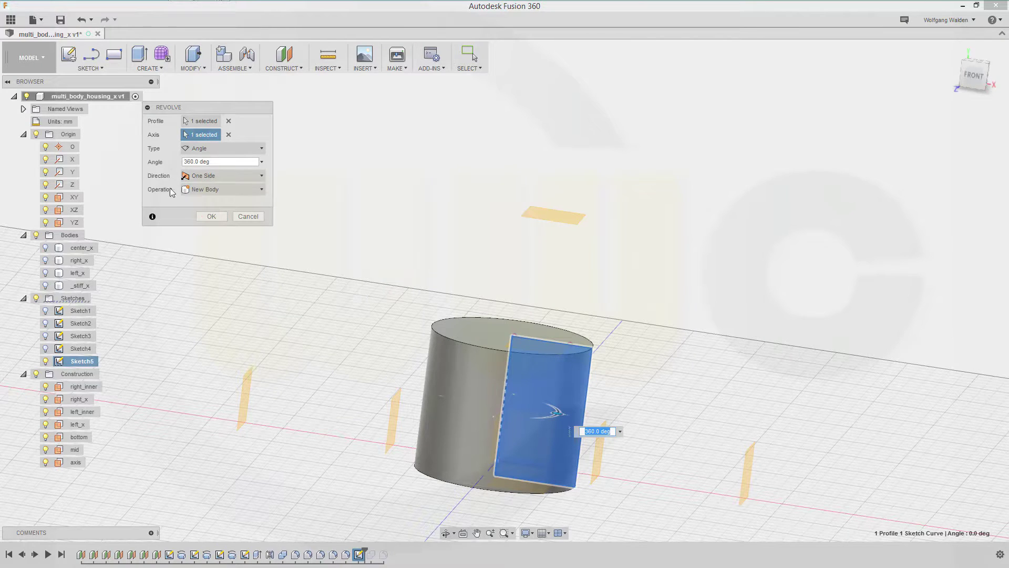
left_click(262, 189)
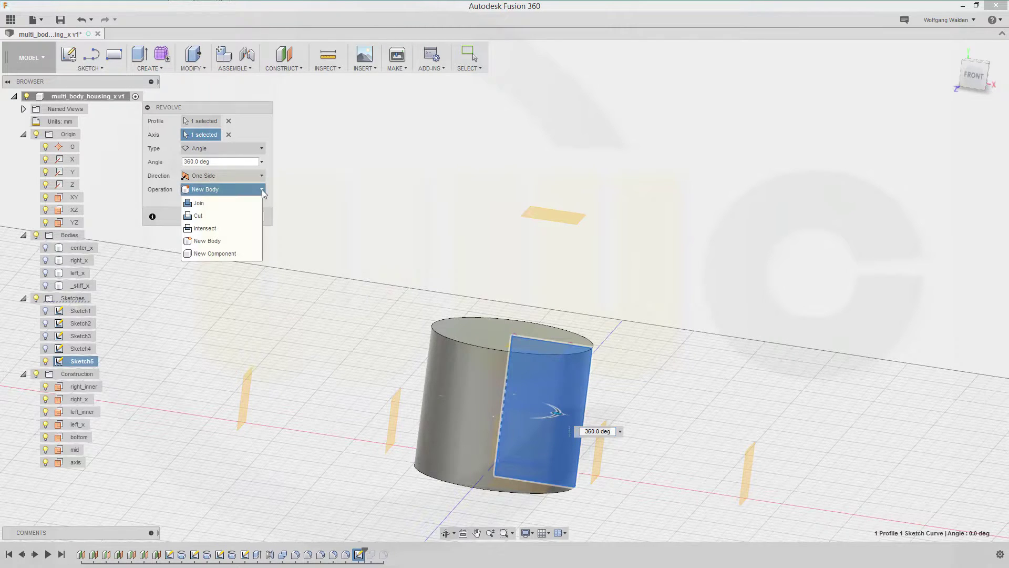
left_click(217, 207)
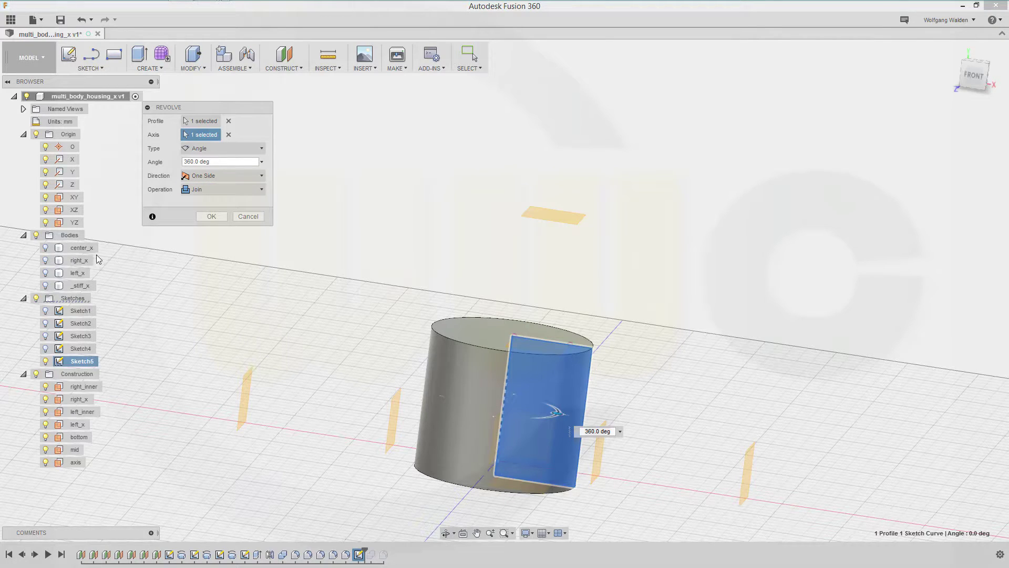
left_click(48, 247)
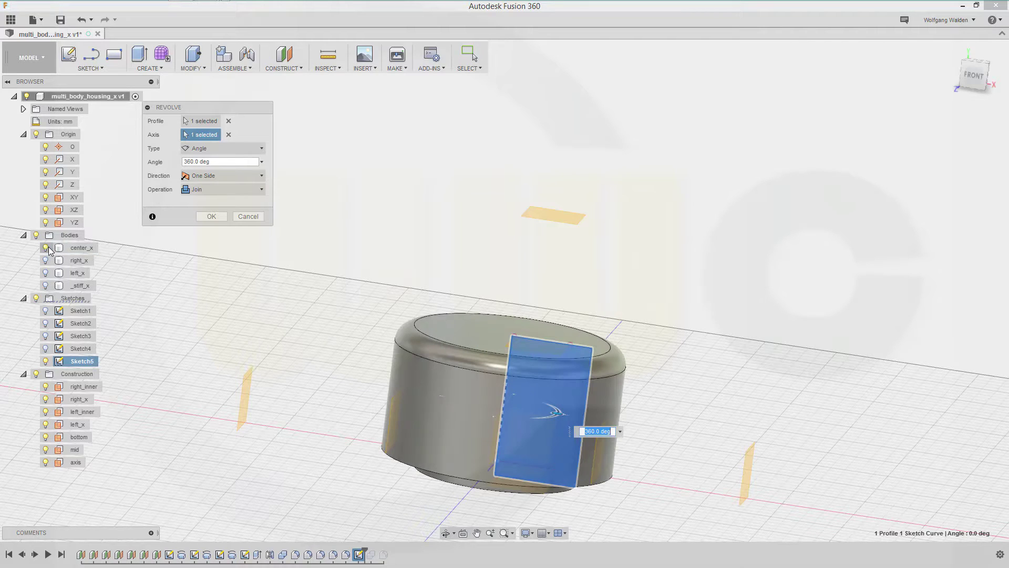
left_click(210, 219)
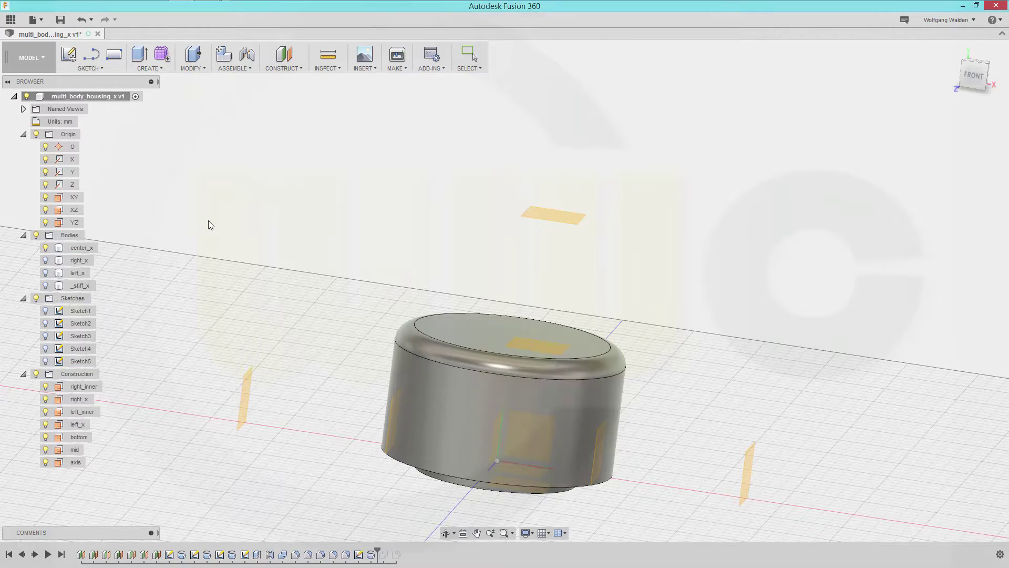
Step: Show the right_x, left_x and _stiff_x bodies alongside the center cylinder
left_click(503, 399)
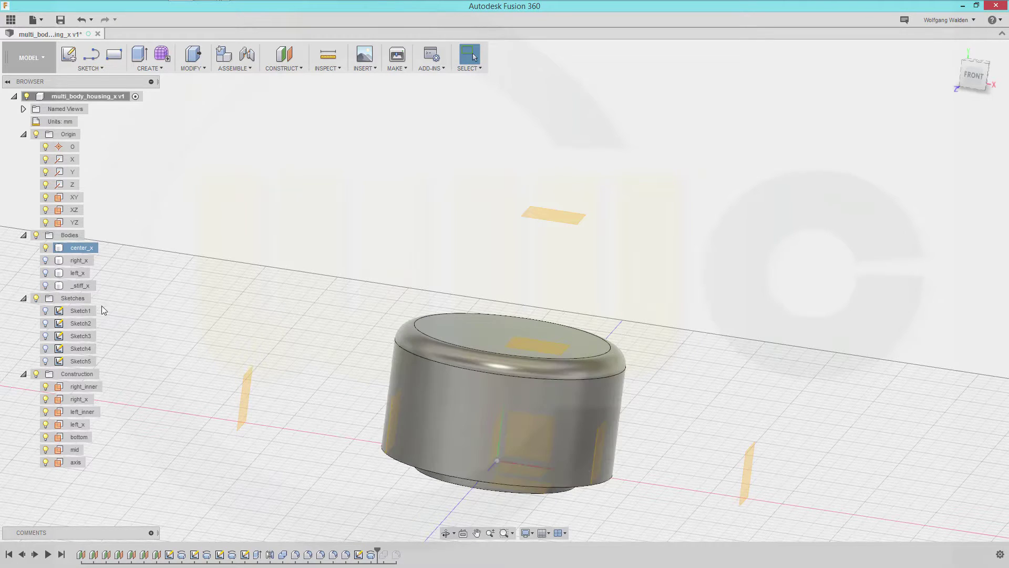
key("Escape")
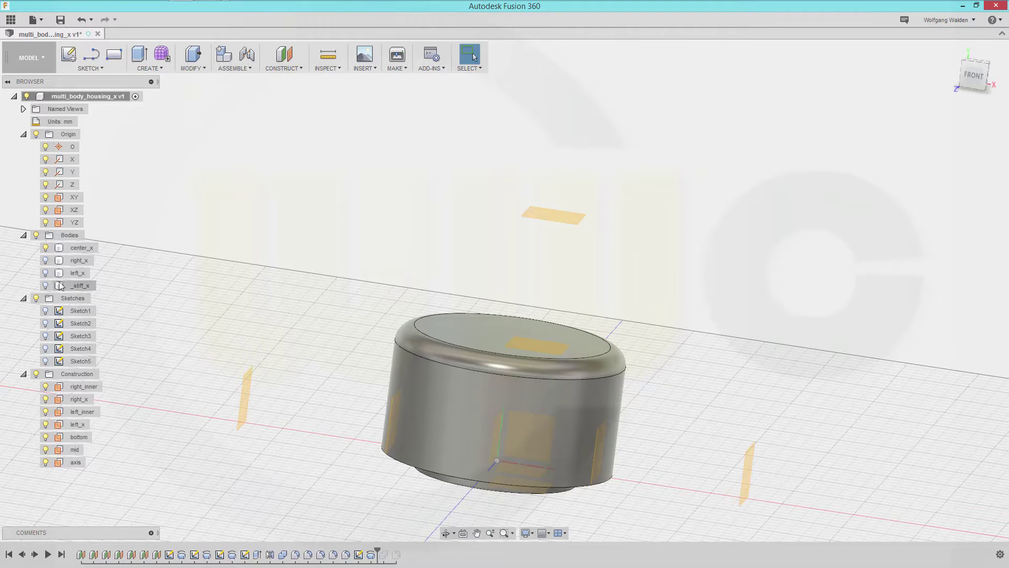
left_click(46, 260)
left_click(46, 273)
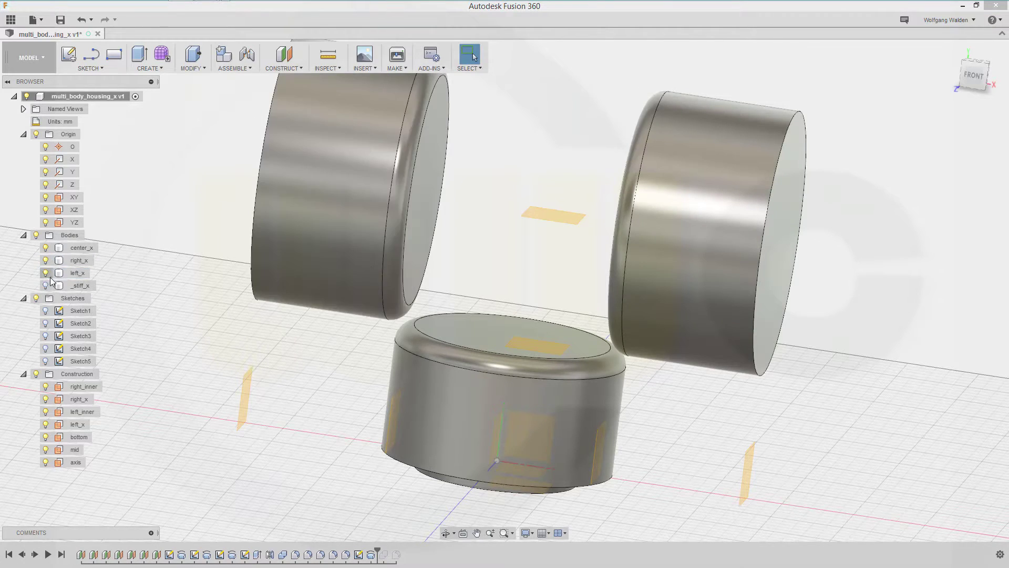
left_click(46, 285)
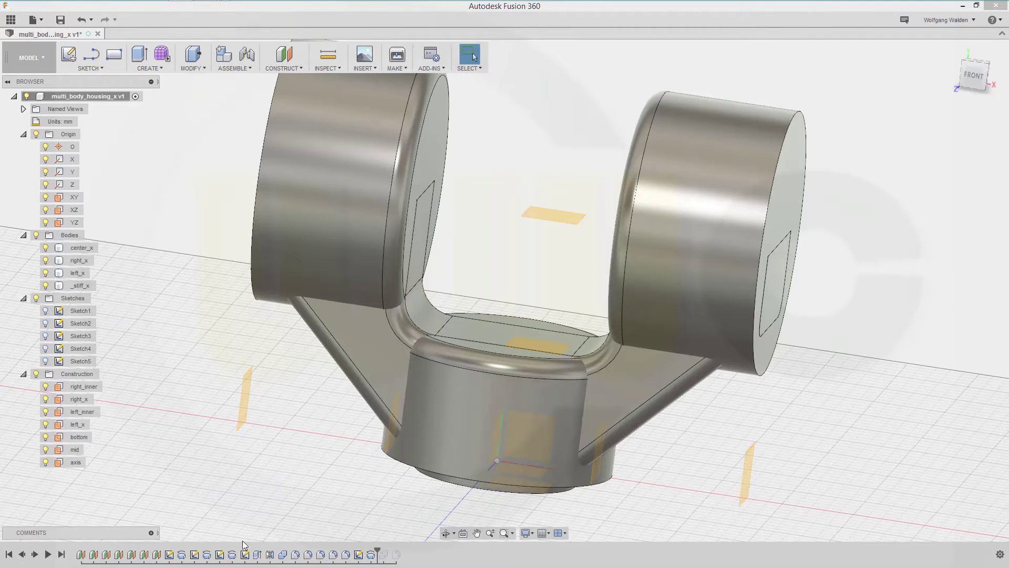
Step: Roll the timeline forward to its end, past the Combine and the final fillet, and inspect the joined housing
left_click(380, 552)
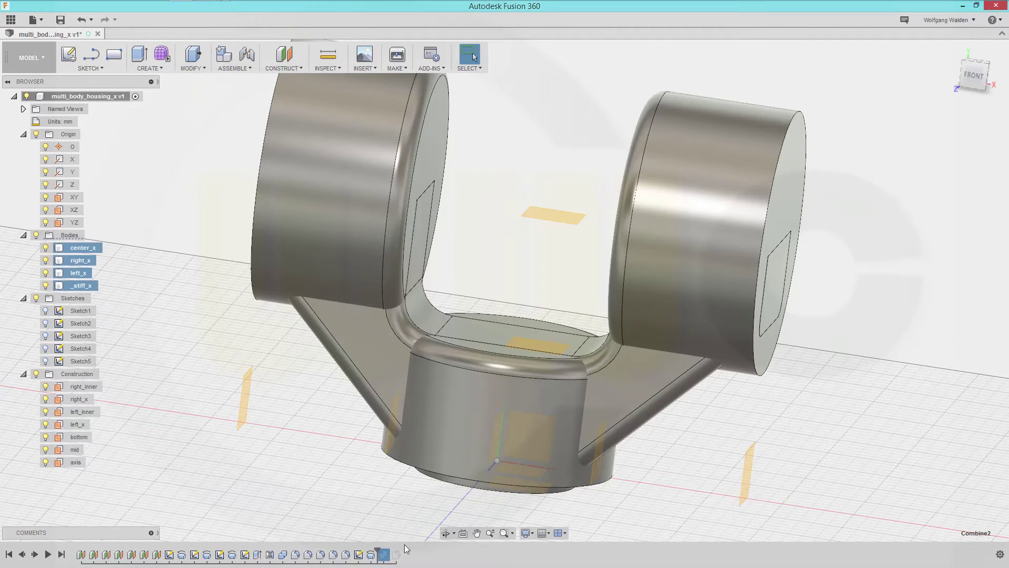
left_click_drag(377, 549, 403, 552)
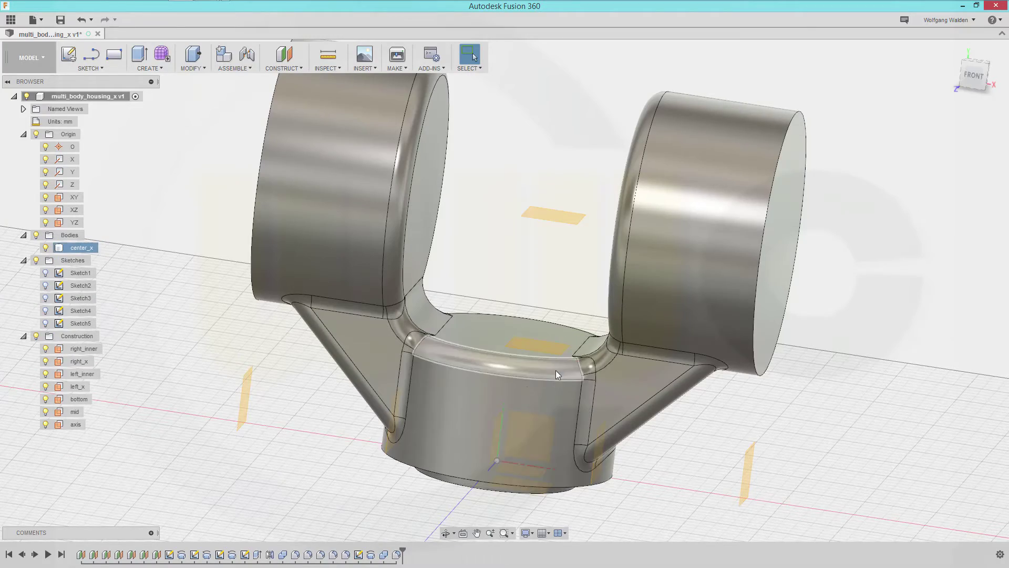
mouse_move(527, 414)
middle_mouse_down("shift")
mouse_move(536, 363)
mouse_move(556, 386)
mouse_move(515, 405)
mouse_move(525, 421)
mouse_move(535, 401)
mouse_move(523, 406)
mouse_move(526, 418)
middle_mouse_up("shift")
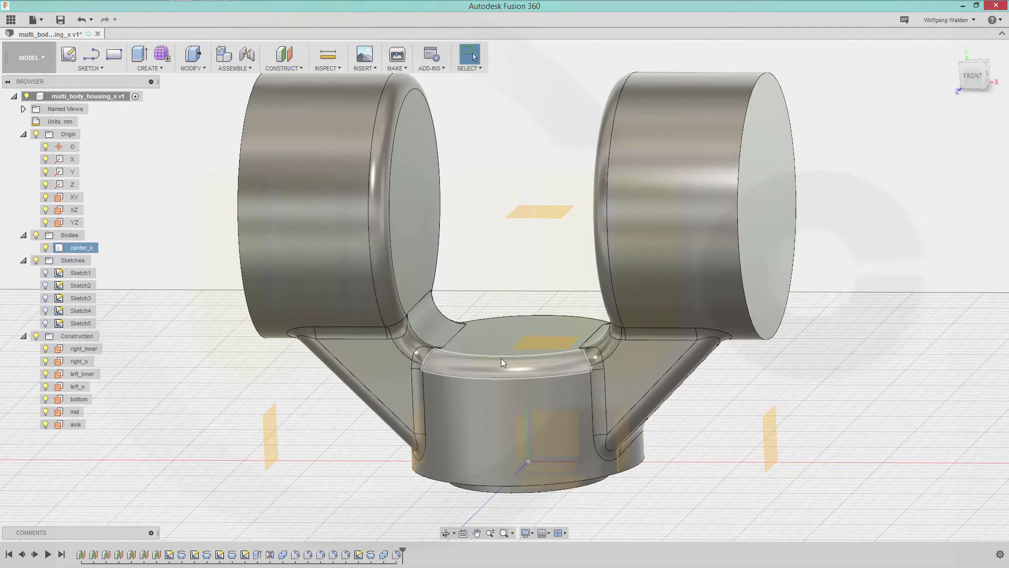